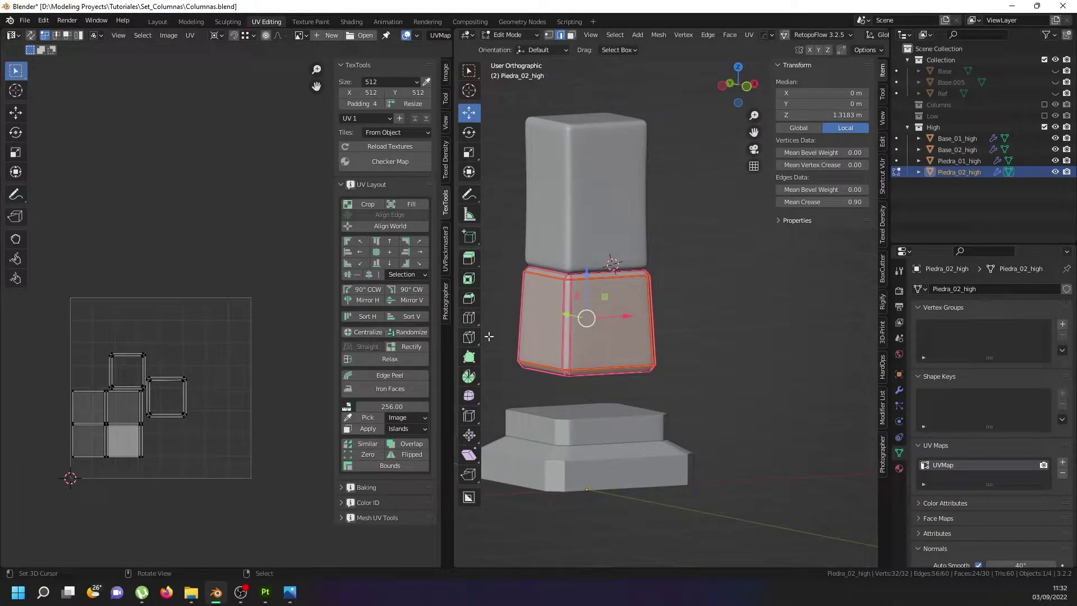
Bisect the lower stone block Piedra_02_high with a slightly slanted plane across its middle
drag(465, 342, 509, 364)
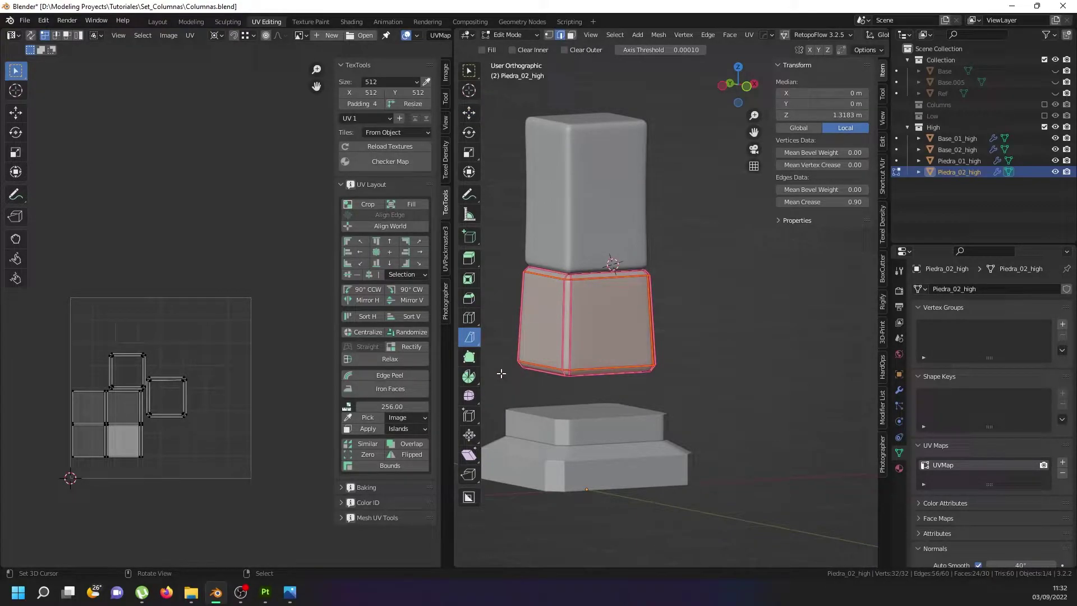
drag(505, 331, 679, 307)
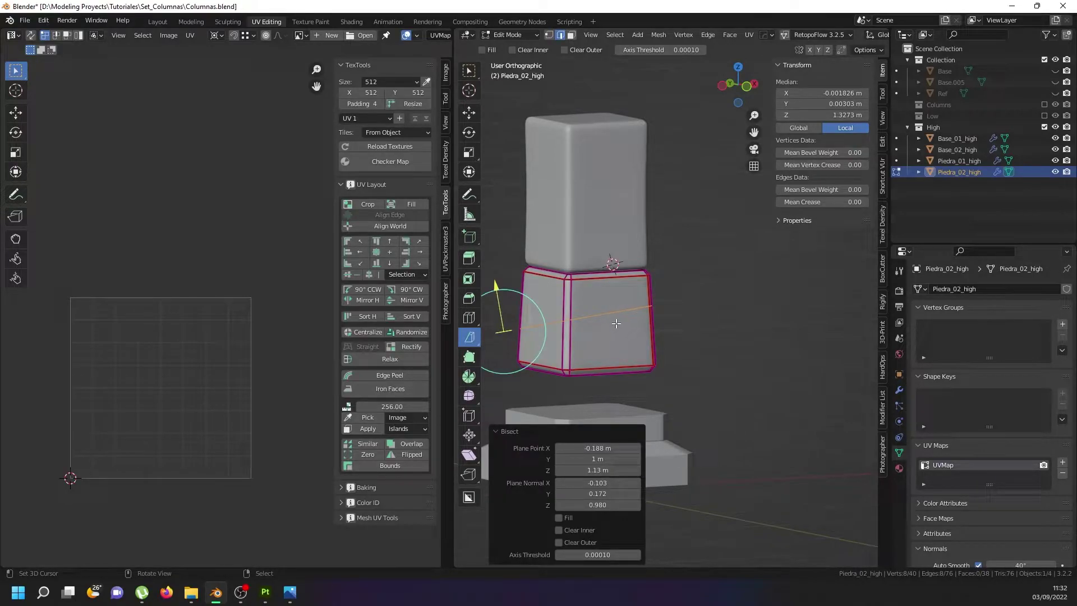
middle_drag(700, 318, 563, 207)
click(467, 113)
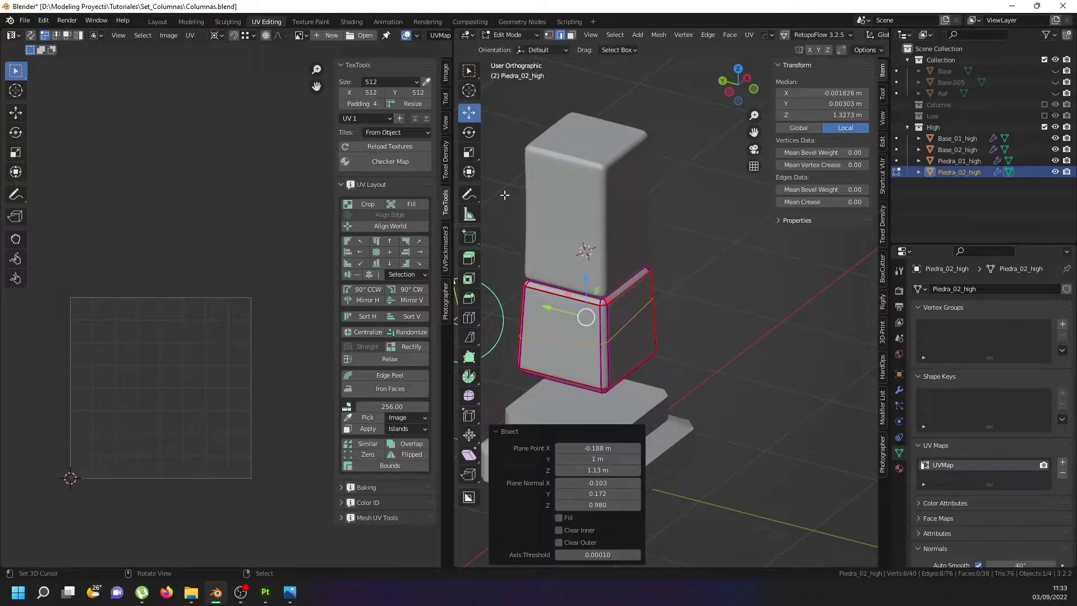
Bevel the cut loop running around the lower stone into a band about 0.04 m wide
click(589, 353)
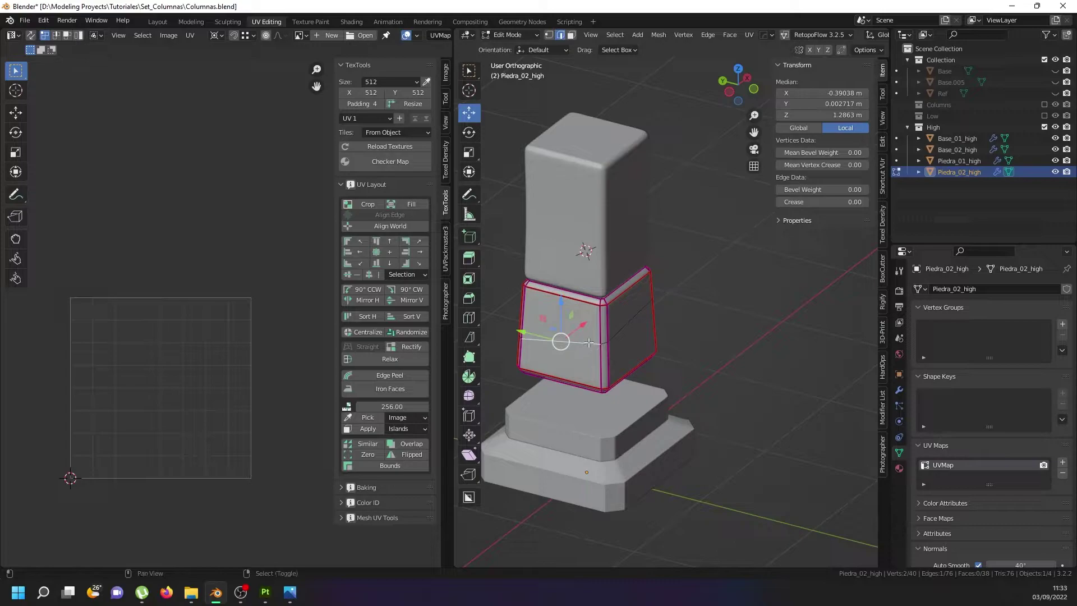
alt+click(594, 348)
scroll(593, 346, up, 4)
scroll(615, 355, up, 2)
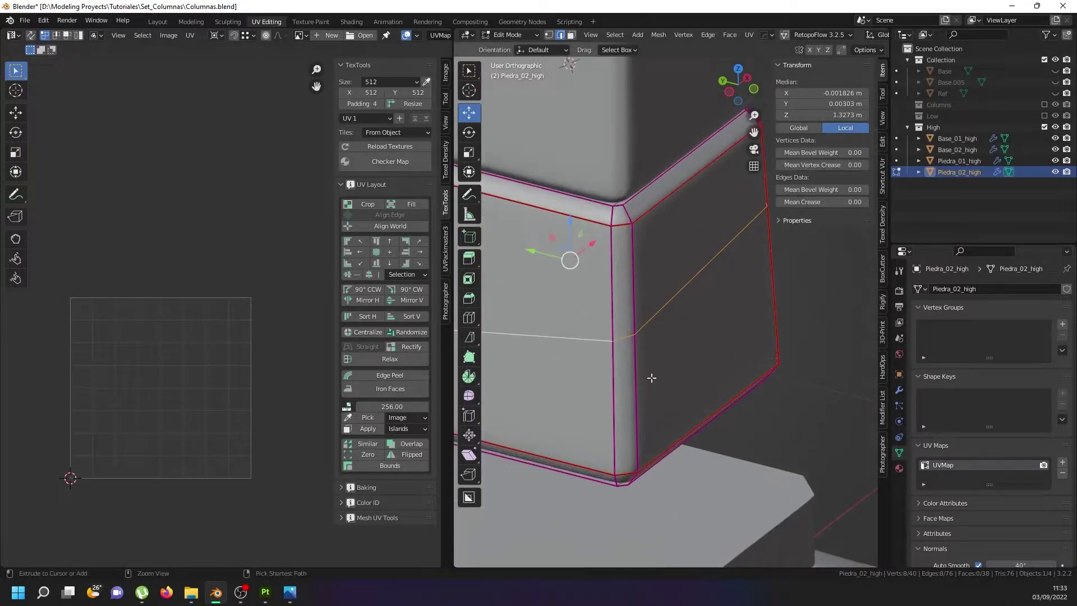
key(ctrl+b)
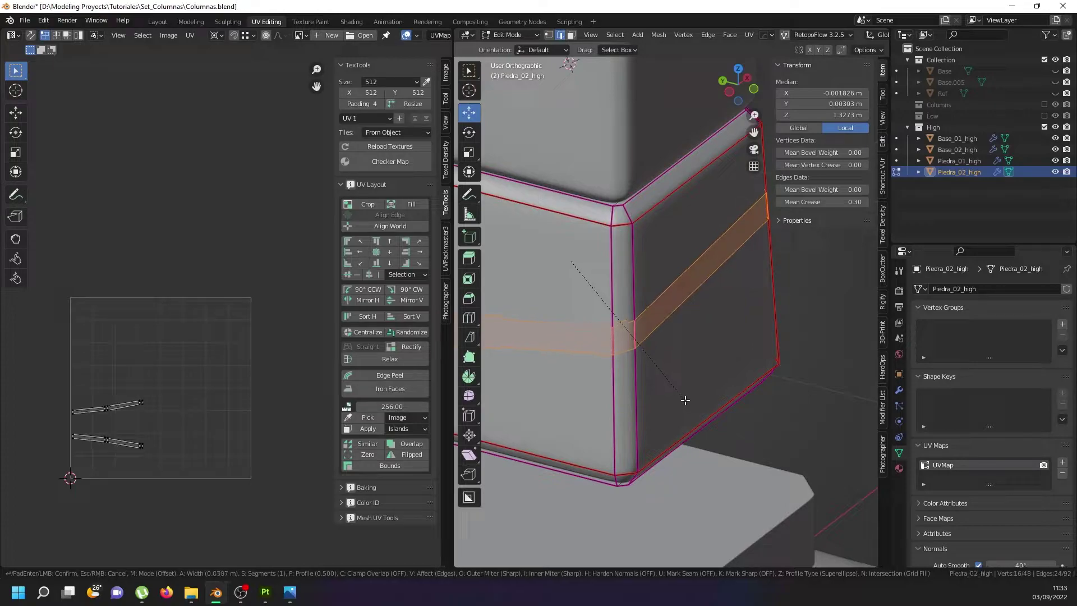
click(680, 392)
Bevel the short corner edge between the two cut lines about 0.0275 m wide and crease the chip's border edges
scroll(610, 314, up, 3)
click(626, 289)
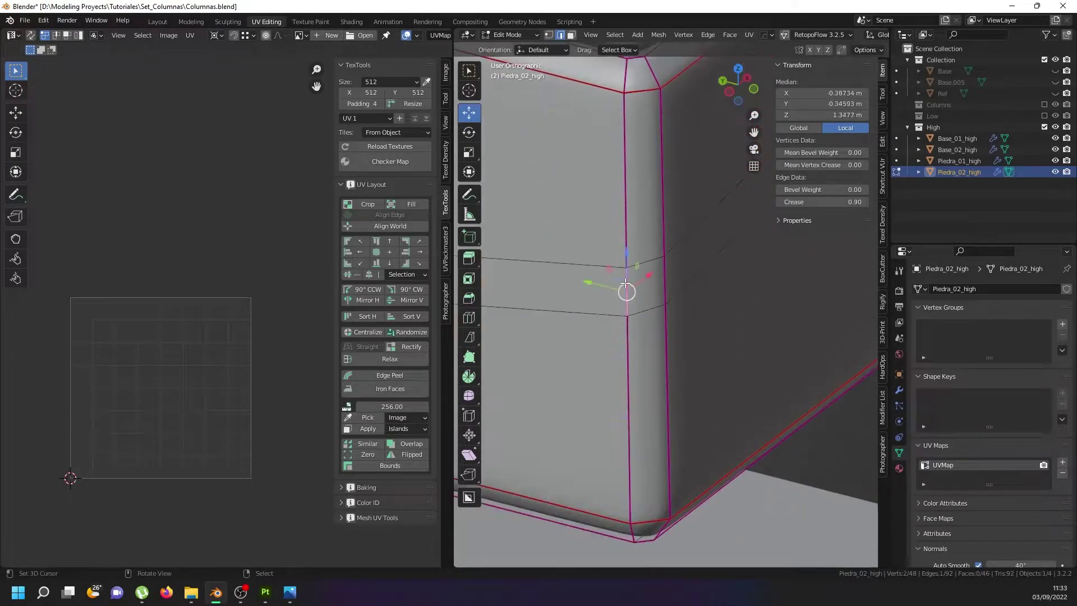
key(ctrl+b)
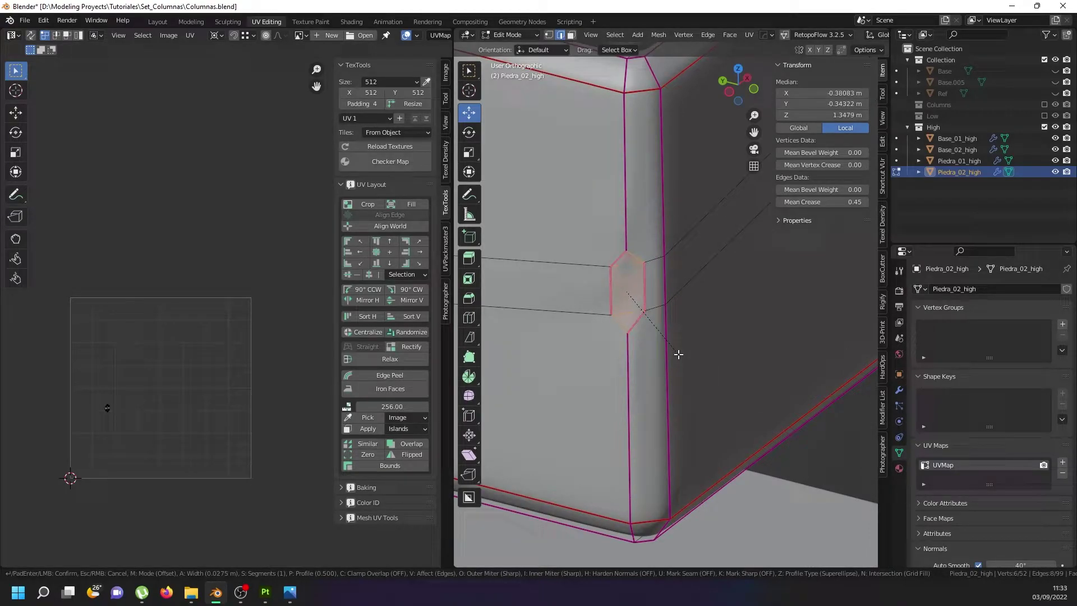
click(678, 353)
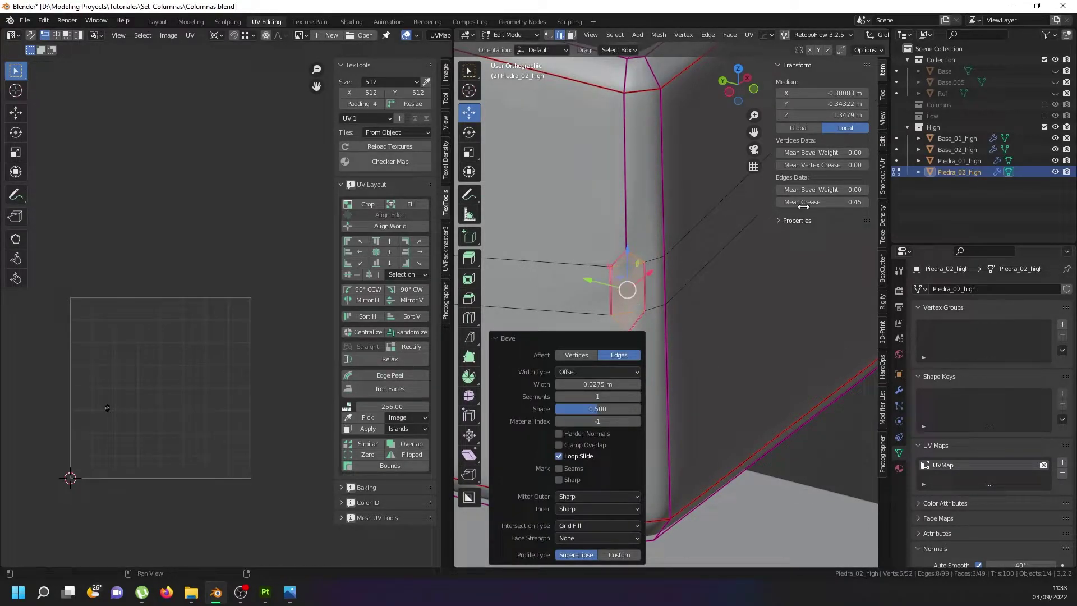
key(Tab)
scroll(632, 263, down, 5)
mouse_move(651, 267)
middle_down()
mouse_move(609, 239)
mouse_move(672, 254)
mouse_move(664, 265)
middle_up()
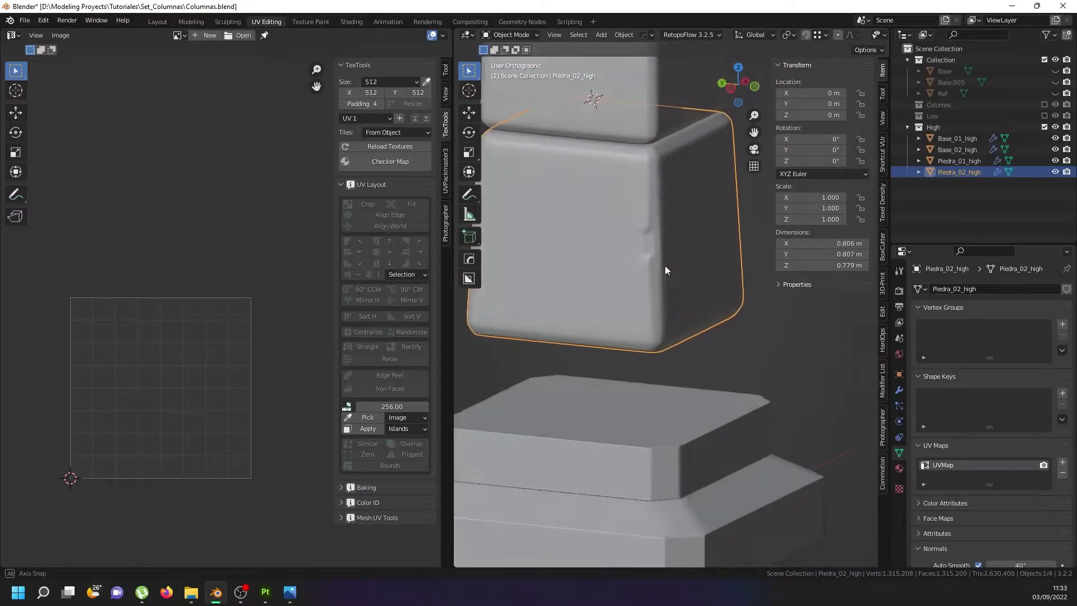
Slide the upper tip vertex of the corner chip upward along the stone's vertical edge
scroll(645, 226, up, 5)
key(Tab)
click(687, 230)
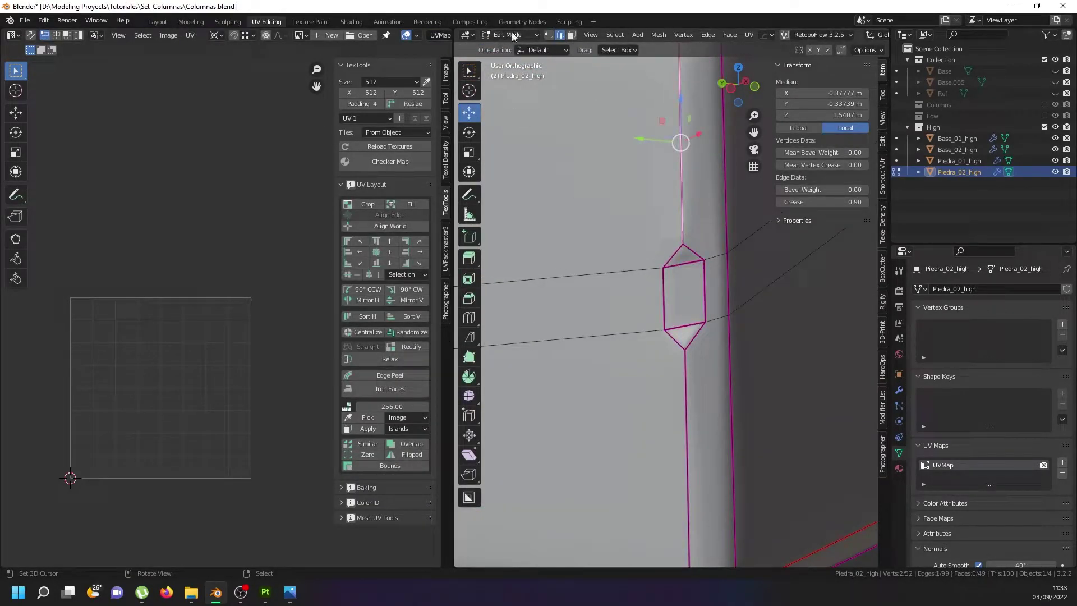
click(548, 36)
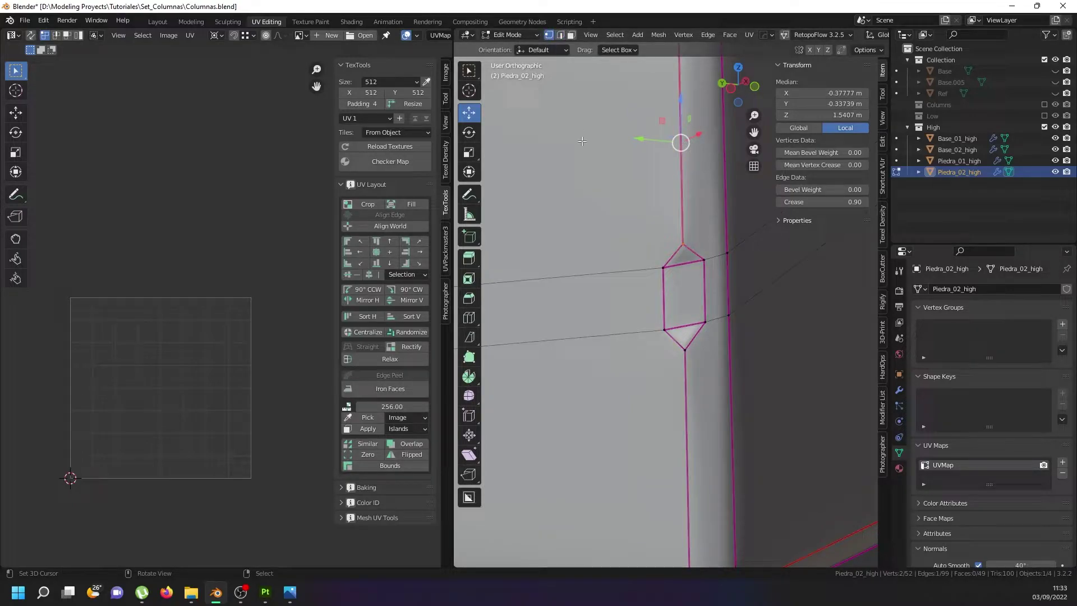
click(681, 246)
scroll(679, 248, down, 5)
key(shift+v)
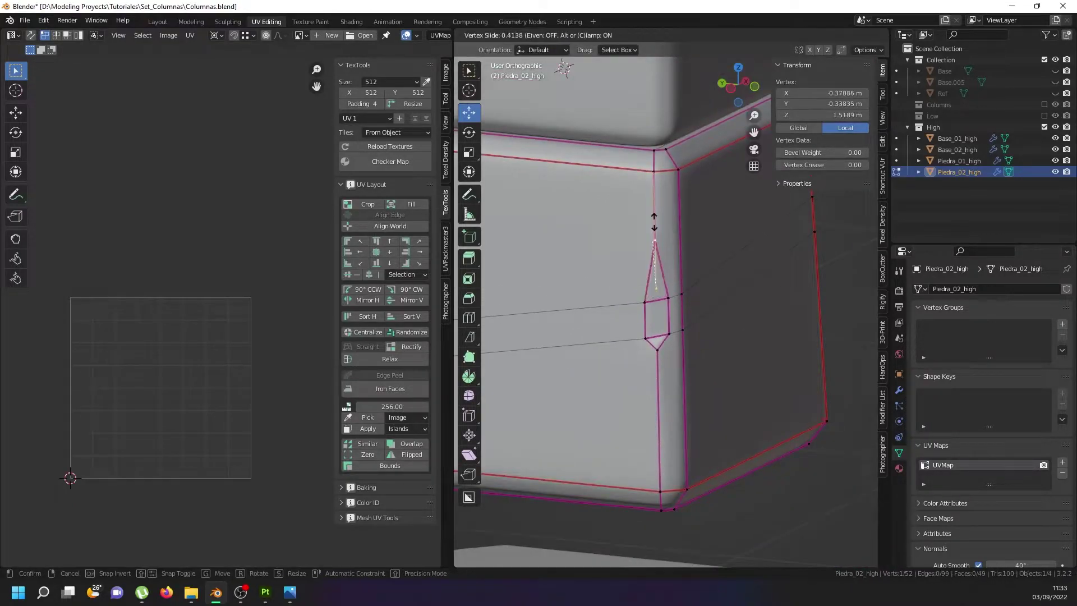
click(652, 212)
Slide the lower tip vertex of the same corner chip downward and inspect the smoothed stone
key(shift+v)
click(658, 373)
key(Tab)
scroll(637, 330, up, 4)
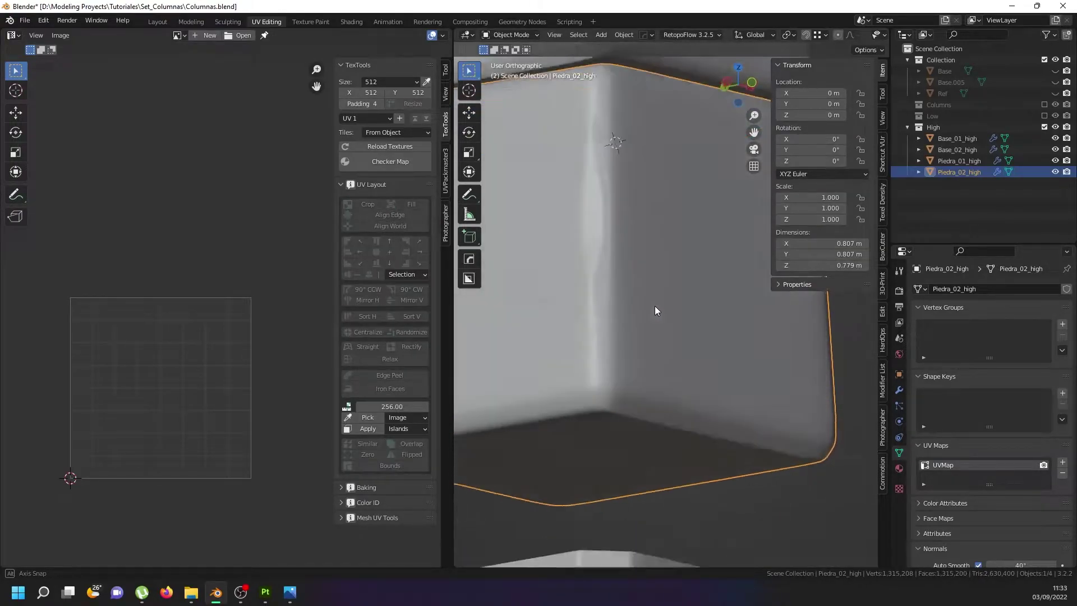
scroll(684, 304, down, 8)
scroll(665, 303, up, 4)
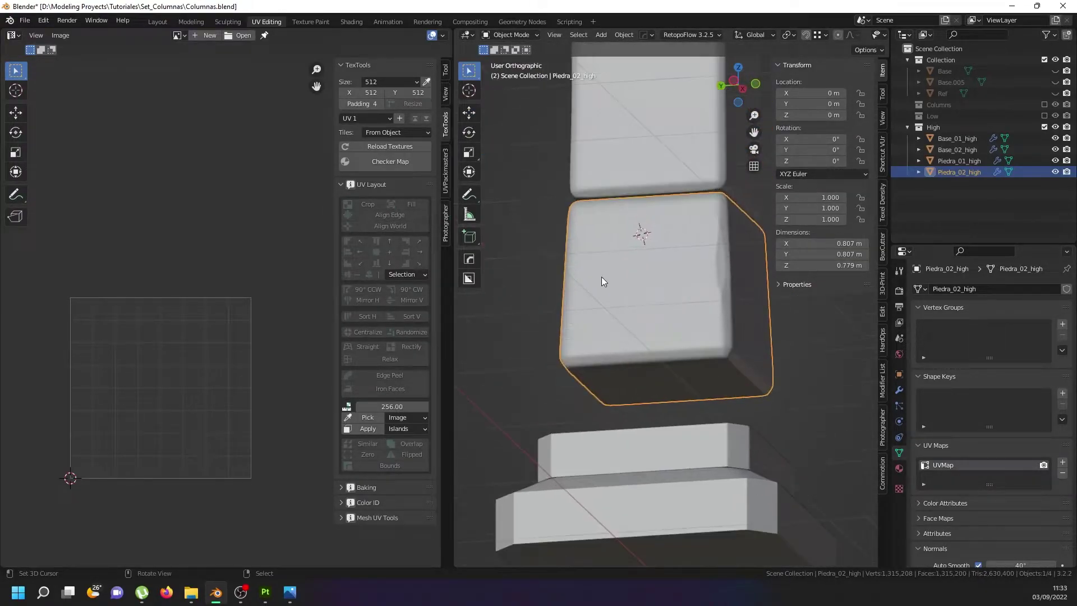
Lower the short edge between the cut lines on another corner of the stone by about 0.14 m along Z
key(Tab)
scroll(598, 314, up, 5)
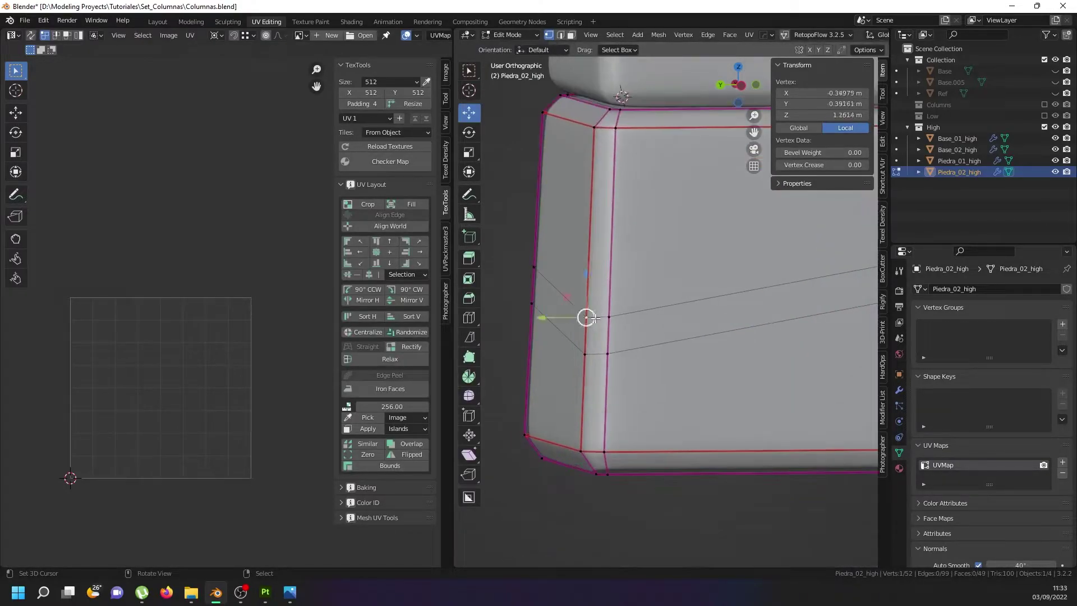
shift+click(584, 343)
key(g)
key(z)
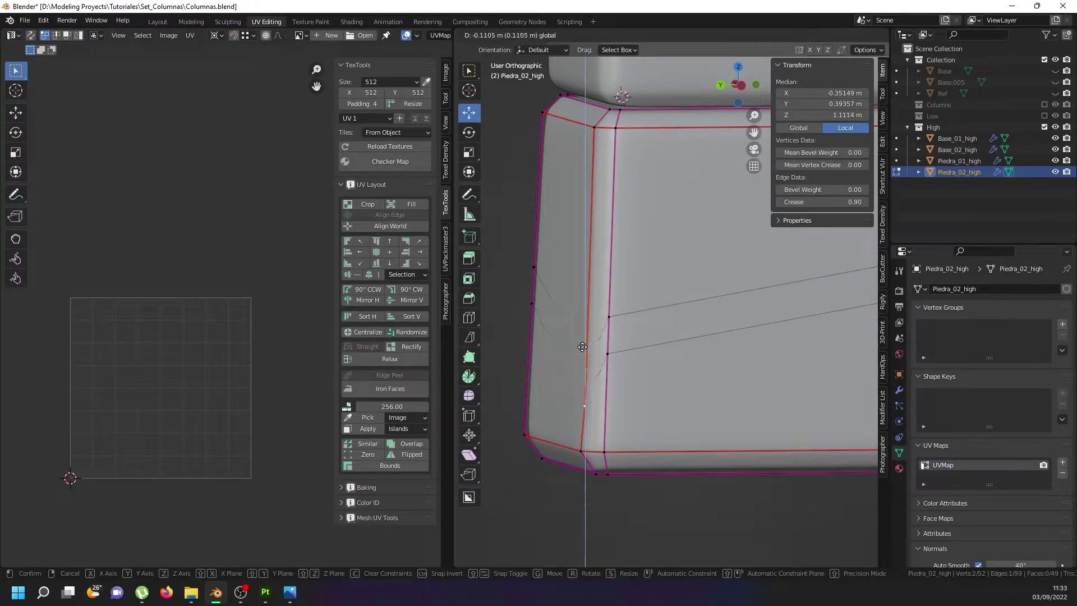
click(583, 358)
Bevel the lowered corner edge about 0.026 m wide to start a second chip
scroll(584, 403, up, 5)
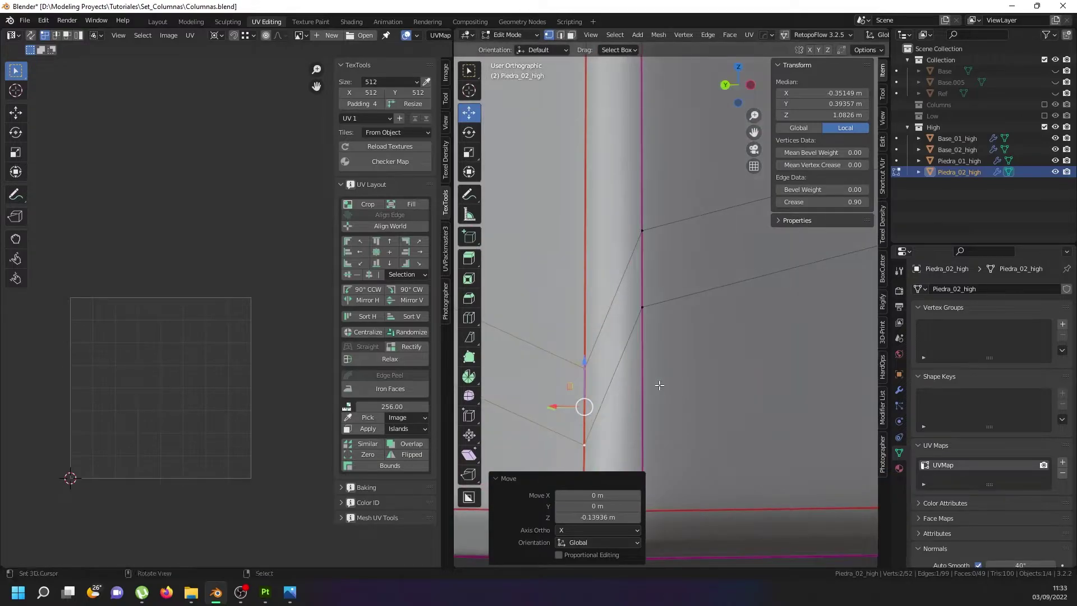
key(ctrl+b)
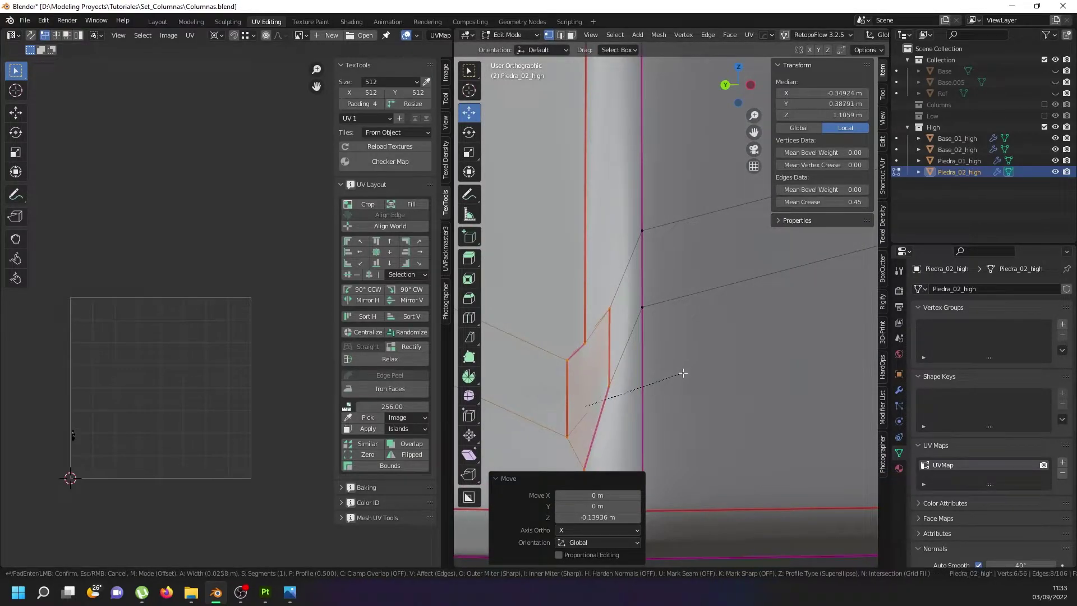
click(682, 373)
Slide the second chip's upper tip vertex all the way up to the stone's top corner vertex
shift+middle_drag(587, 341, 707, 296)
click(706, 297)
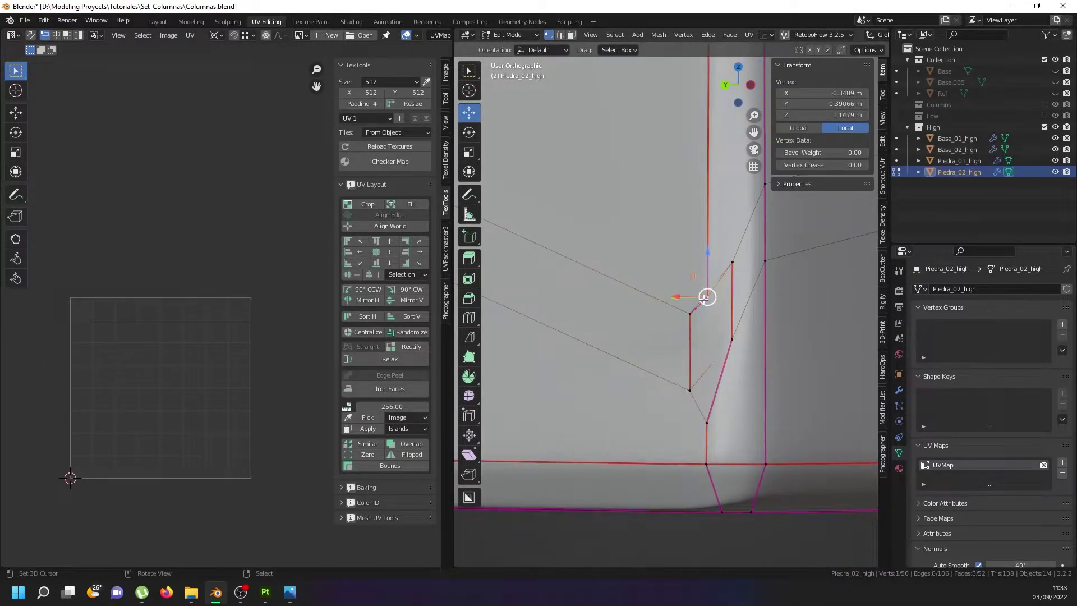
scroll(705, 300, down, 5)
scroll(701, 303, up, 2)
scroll(695, 325, down, 2)
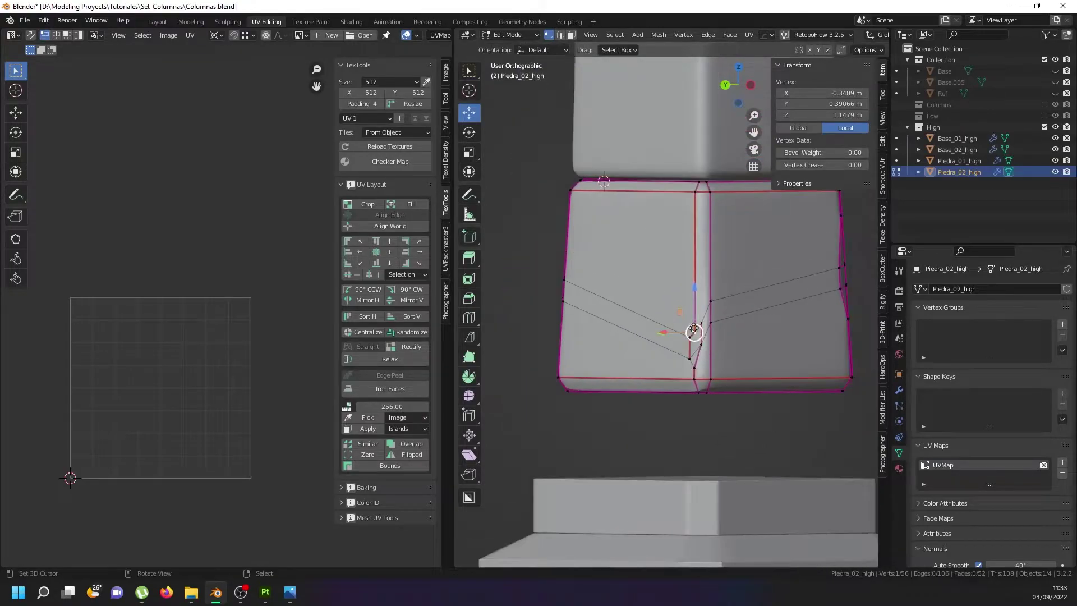
key(g)
key(g)
click(703, 185)
Slide the second chip's right side edge fully onto the neighbouring vertical corner edge
scroll(711, 304, up, 3)
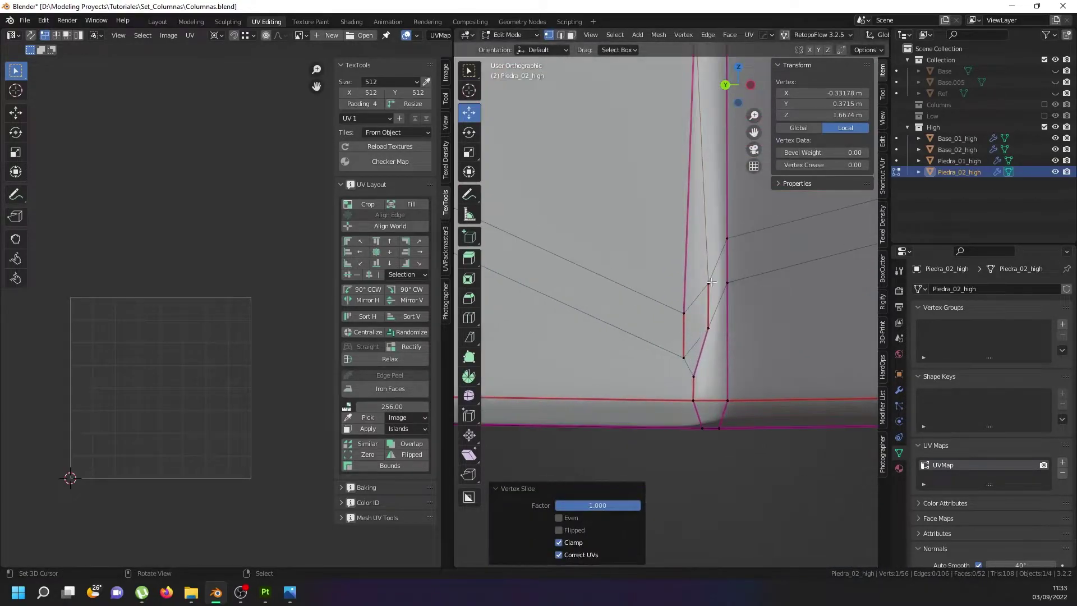
shift+click(708, 284)
key(g)
key(g)
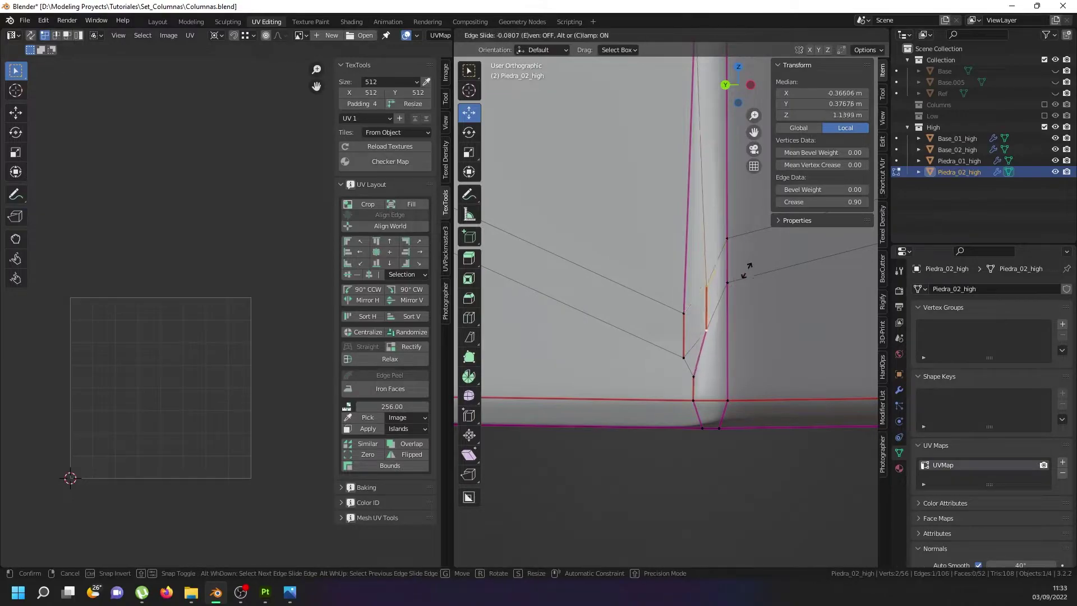
click(850, 287)
Slide the second chip's lower tip vertex down onto the stone's bottom corner vertex
click(704, 369)
key(g)
key(g)
click(691, 379)
Slide the second chip's left side edge outward across the stone's face to widen the chip
click(681, 318)
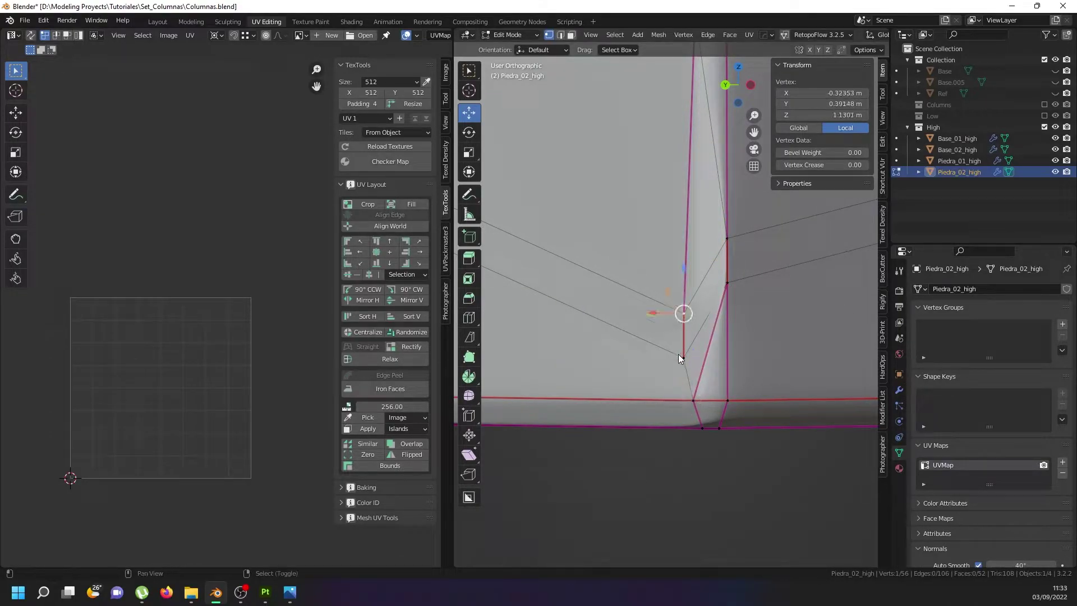
shift+click(678, 355)
key(g)
key(g)
click(669, 350)
Merge all of the stone's vertices by distance to remove the overlapping ones, and inspect the smoothed shape
key(a)
key(KP_Decimal)
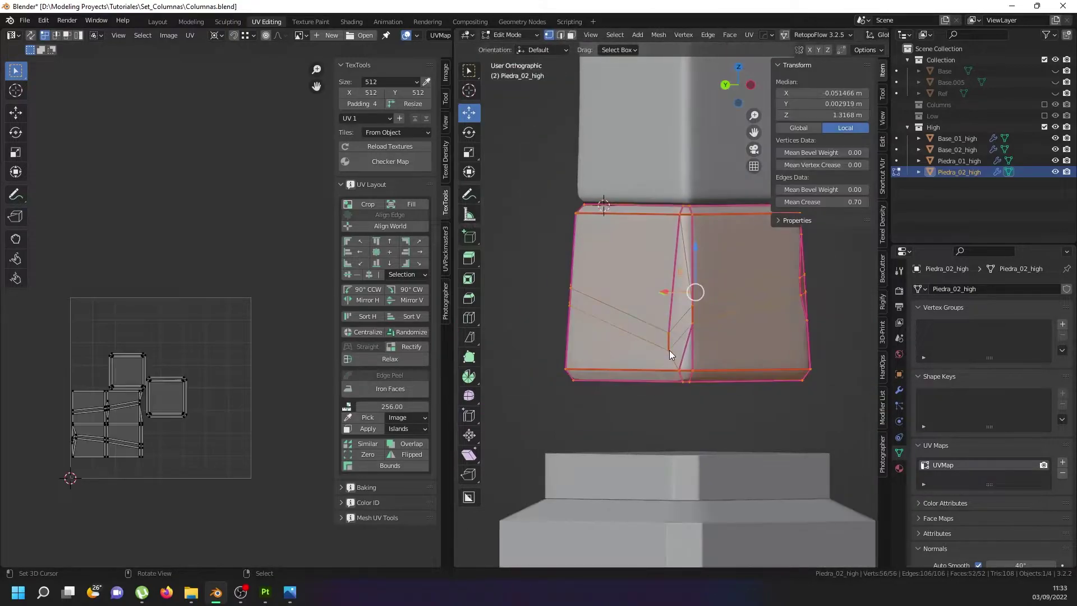
right_click(659, 420)
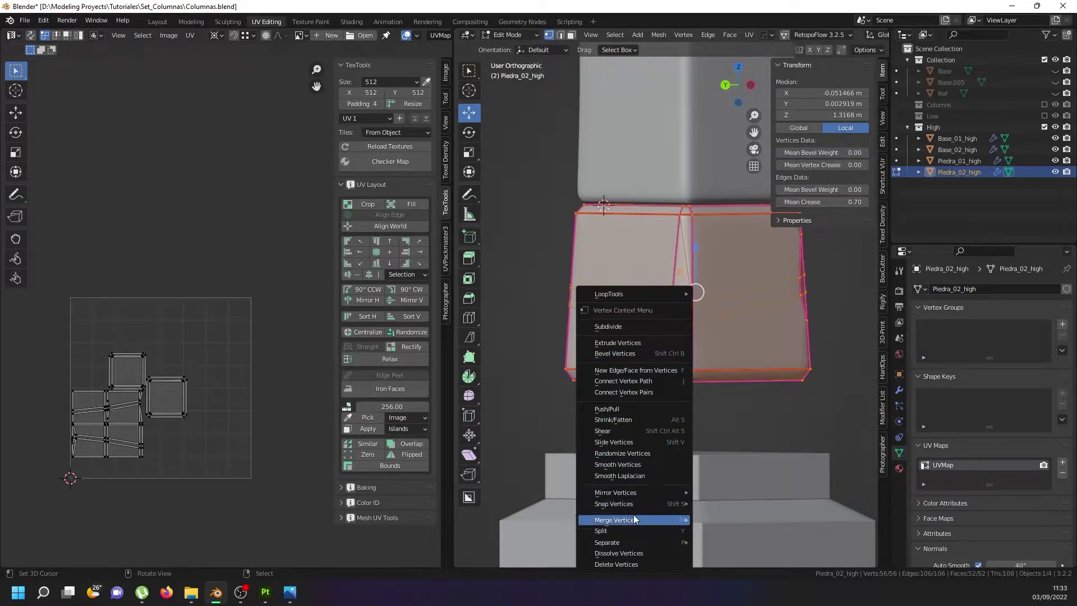
mouse_move(633, 519)
click(715, 517)
key(Tab)
middle_drag(687, 348, 702, 366)
scroll(707, 356, up, 5)
Set the mean crease to 1.00 on the second chip's lower-left edges, from the left side edge to the bottom corner
key(Tab)
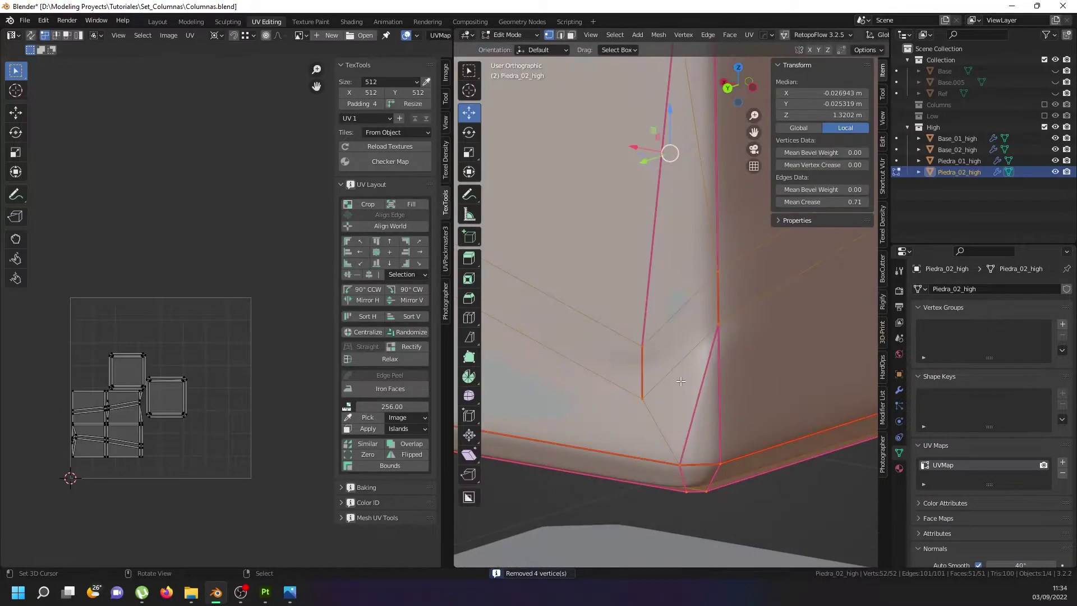
click(640, 400)
shift+click(693, 477)
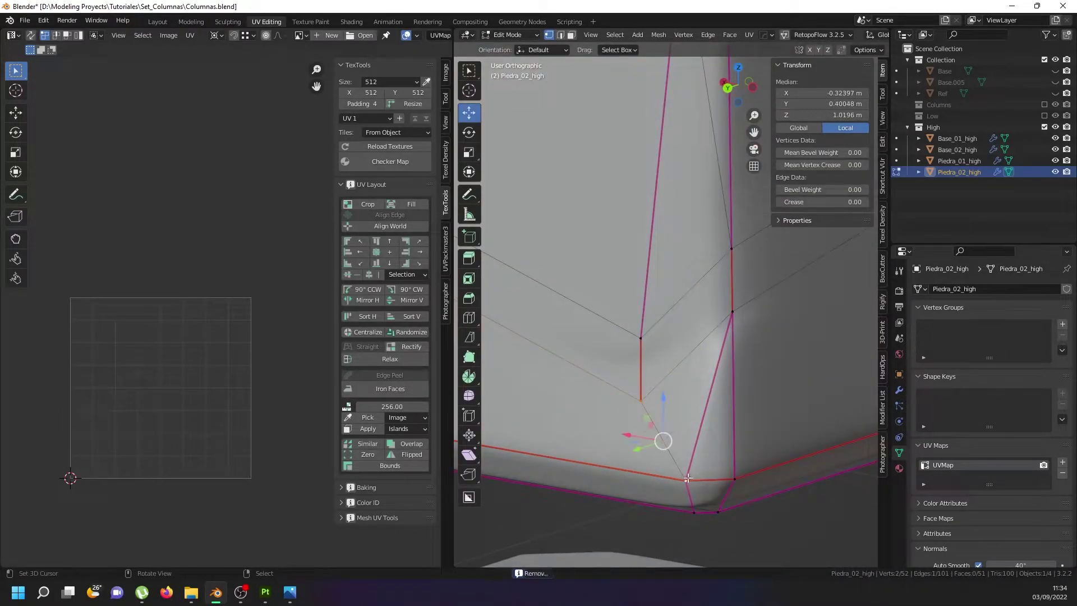
ctrl+click(638, 341)
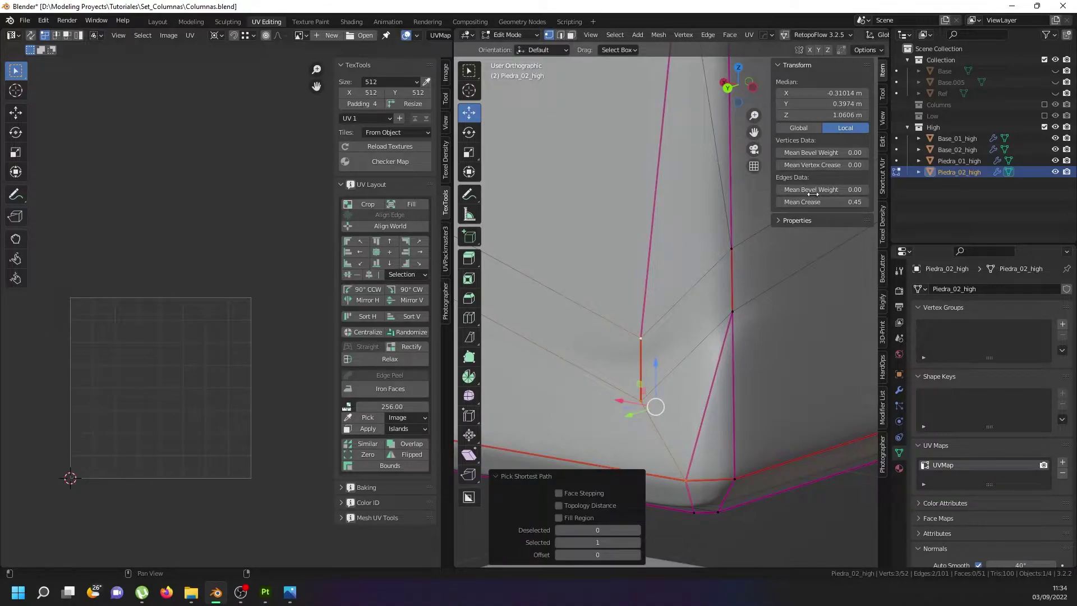
key(Tab)
middle_drag(699, 351, 667, 338)
key(Tab)
key(KP_Decimal)
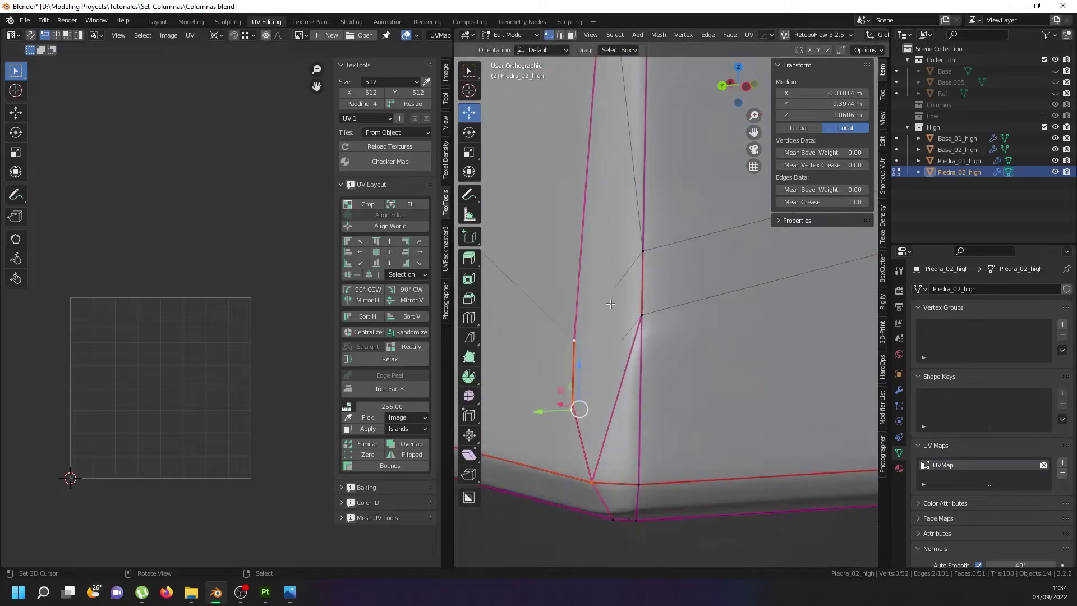
Set the crease of the second chip's short right side edge to 1.00 and inspect the smoothed stone
click(642, 251)
shift+click(646, 305)
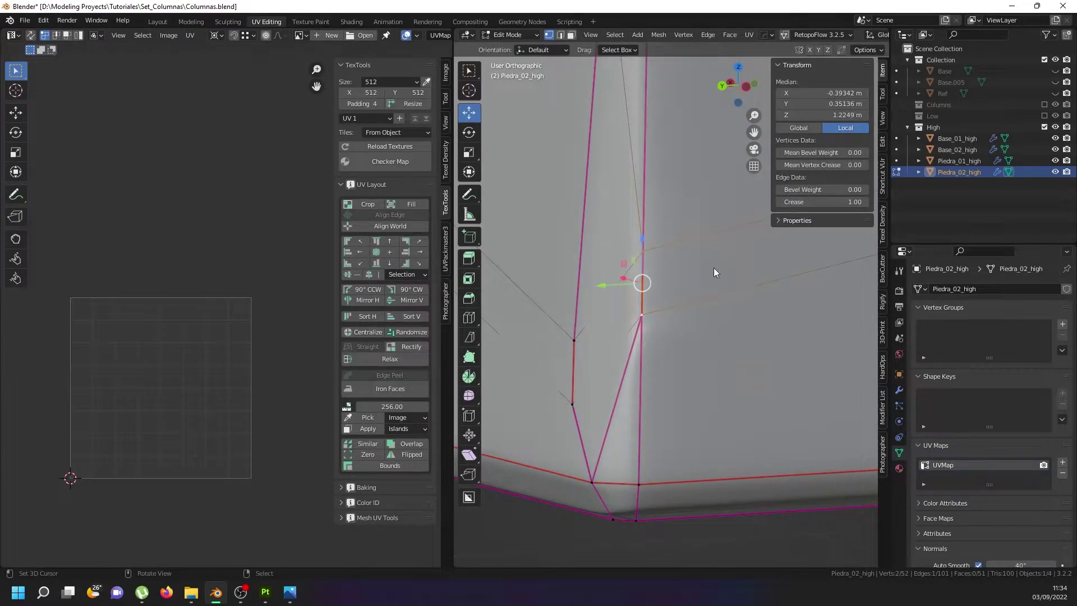
key(Tab)
scroll(678, 271, down, 3)
middle_drag(677, 271, 560, 271)
scroll(686, 239, down, 2)
Select the upper stone block in front view and prepare its whole mesh for a Bisect cut
key(KP_1)
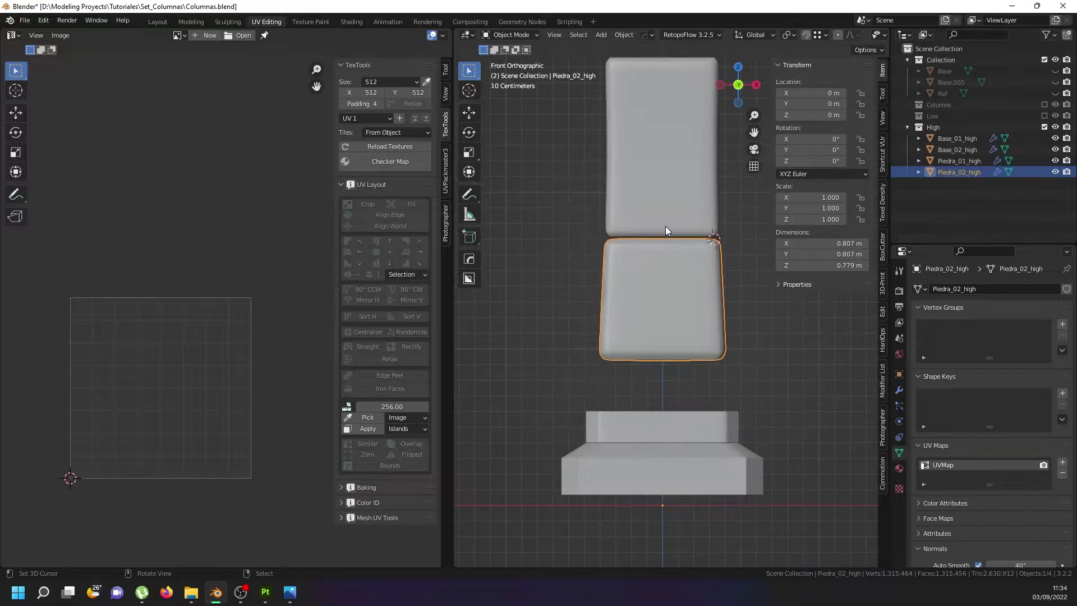
shift+middle_drag(644, 205, 662, 286)
scroll(662, 288, up, 2)
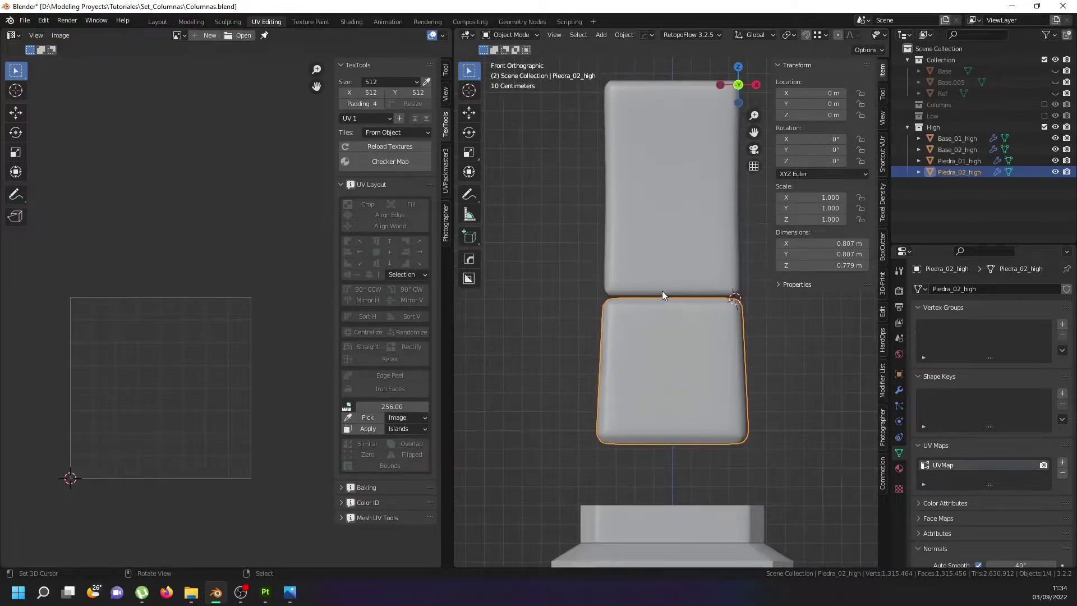
click(656, 281)
shift+scroll(648, 288, up, 2)
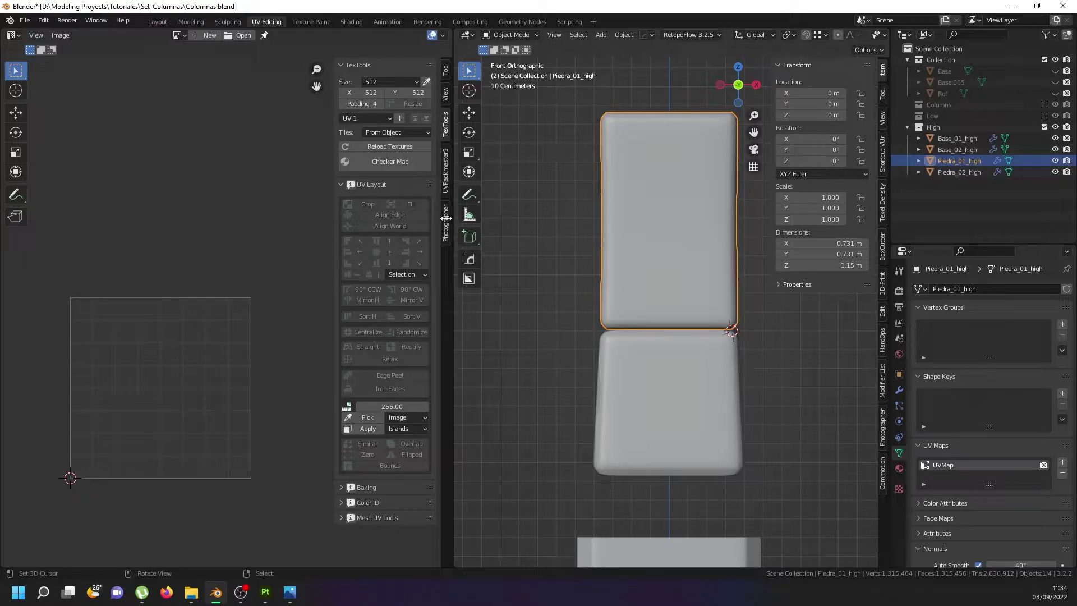
key(Tab)
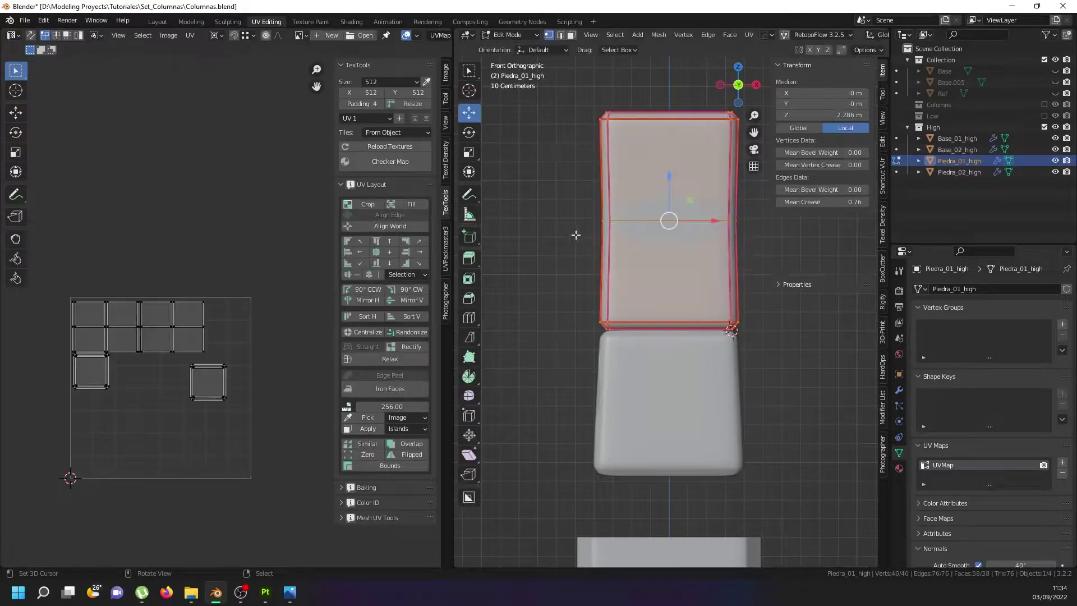
click(469, 336)
drag(694, 373, 567, 221)
middle_drag(589, 262, 623, 392)
key(ctrl+z)
Bisect the upper stone with a diagonal plane that cuts across one of its bottom corners
drag(636, 387, 535, 230)
middle_drag(559, 325, 685, 328)
scroll(578, 347, up, 5)
scroll(577, 346, down, 4)
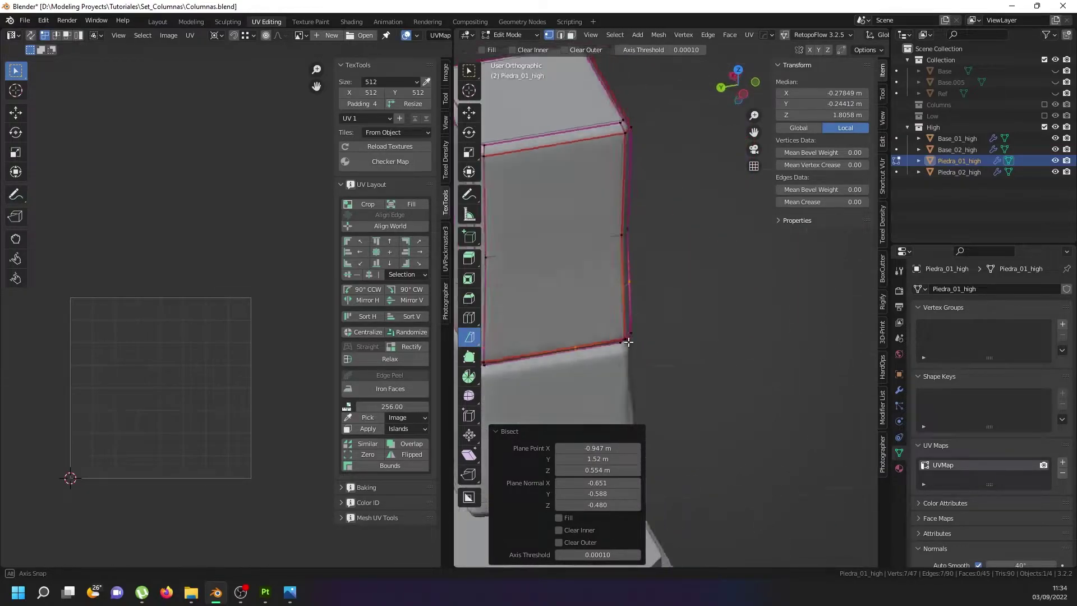
scroll(672, 297, up, 5)
Rip the mesh in place along the corner cut and slide the corner piece's edge loop toward the corner by a factor of 0.045
key(v)
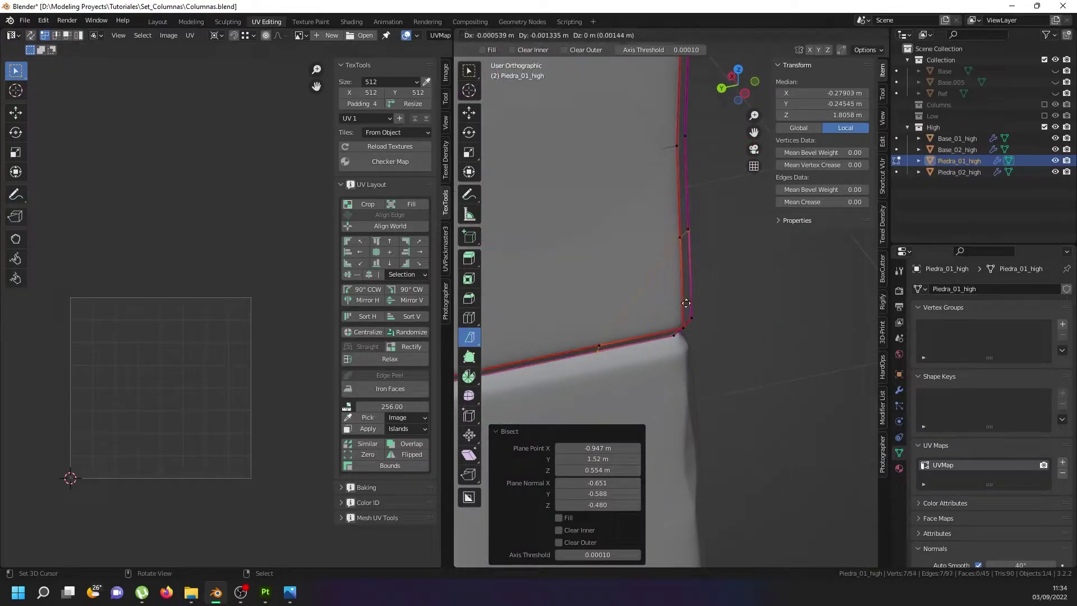
key(Escape)
key(g)
key(g)
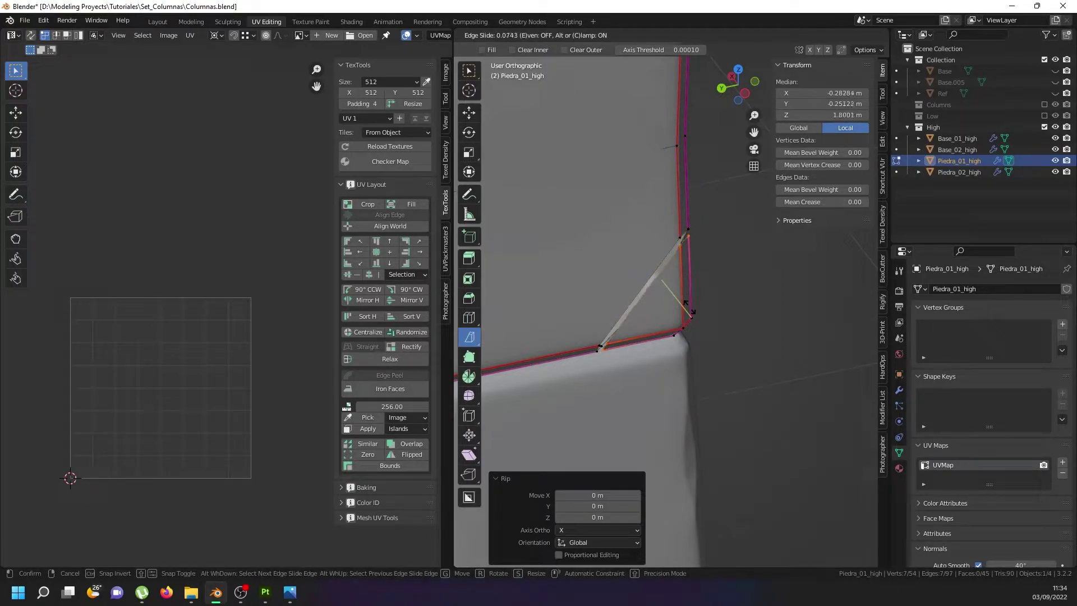
click(685, 308)
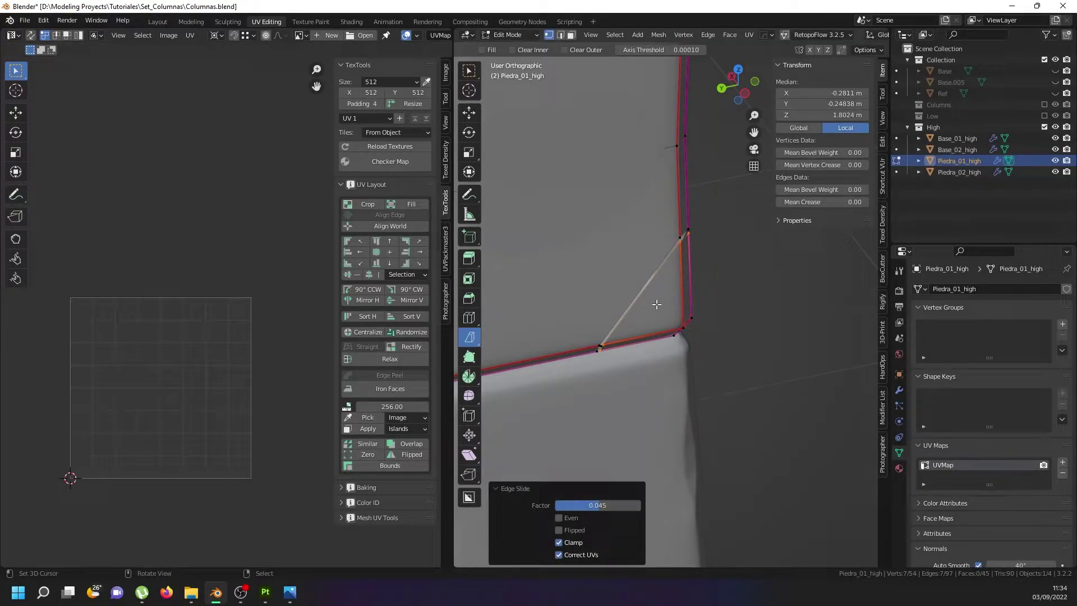
Fill the corner piece's open side with a face and fully crease the edges around it
key(f)
scroll(658, 262, up, 2)
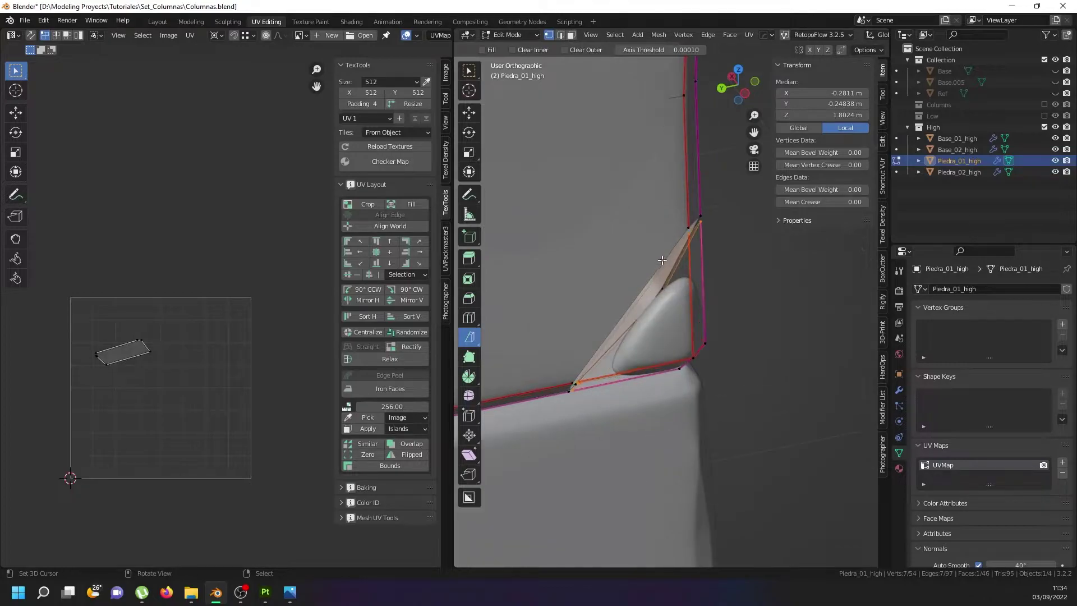
drag(801, 205, 841, 205)
Fill the main stone's open side at the corner cut, set its edges' mean crease to 1.00, and inspect the smoothed chip
alt+click(689, 227)
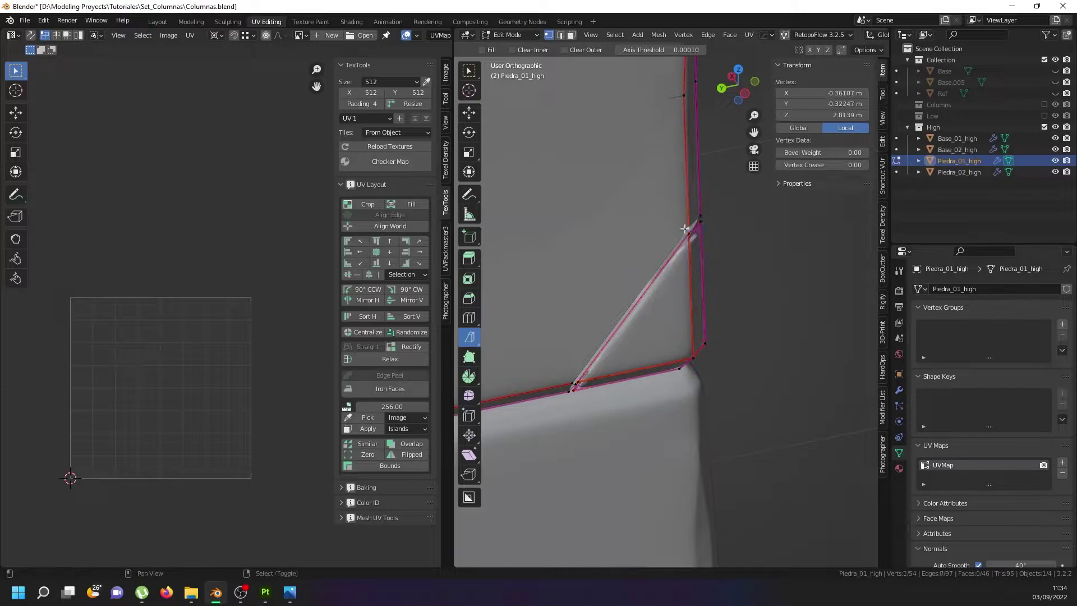
key(f)
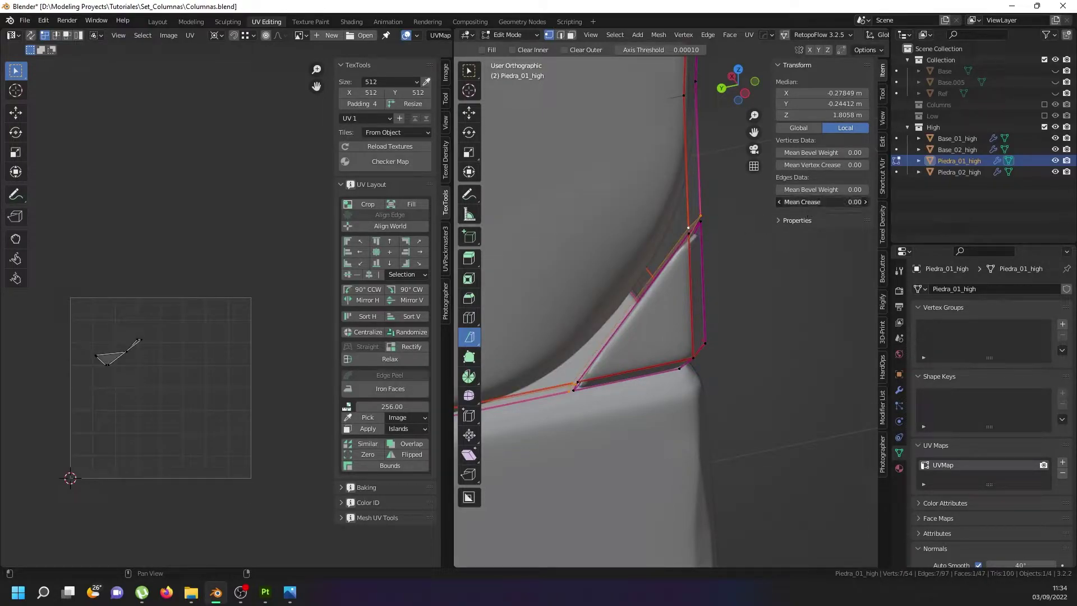
drag(799, 203, 822, 203)
middle_drag(651, 253, 773, 293)
key(Tab)
scroll(604, 280, down, 6)
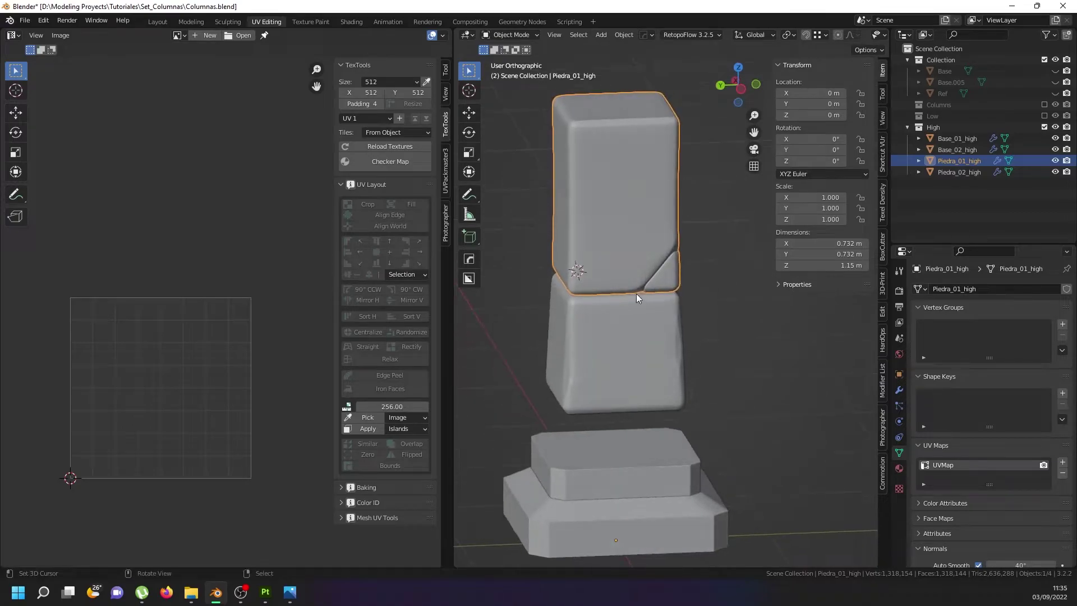
scroll(638, 293, down, 2)
scroll(609, 224, up, 4)
mouse_move(602, 217)
middle_down()
mouse_move(550, 217)
mouse_move(600, 218)
middle_up()
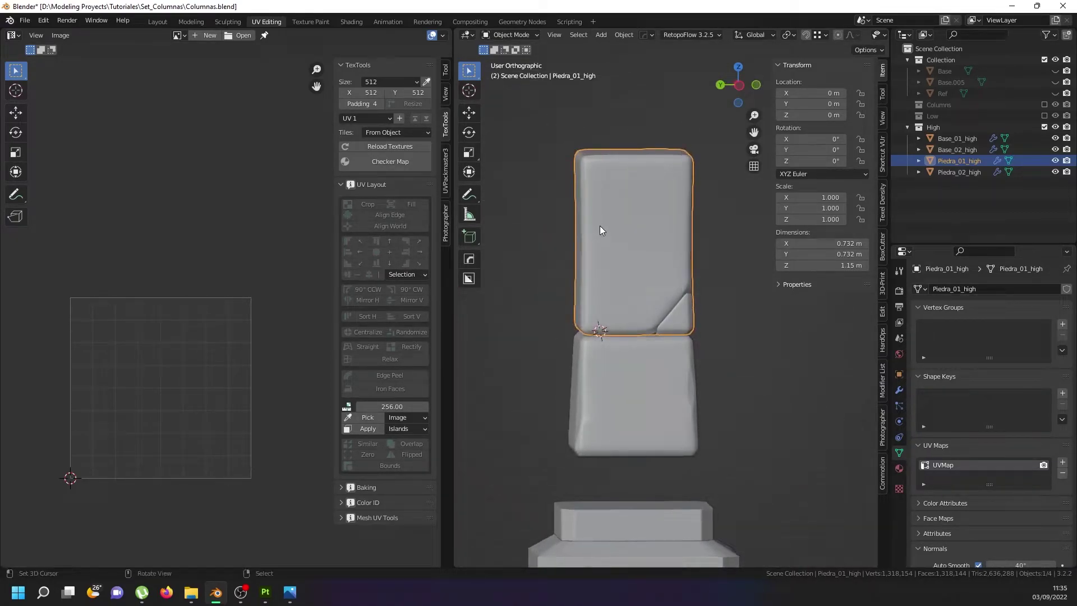
Bisect the entire upper stone in front view with a sloping cut across its upper half
key(KP_1)
key(Tab)
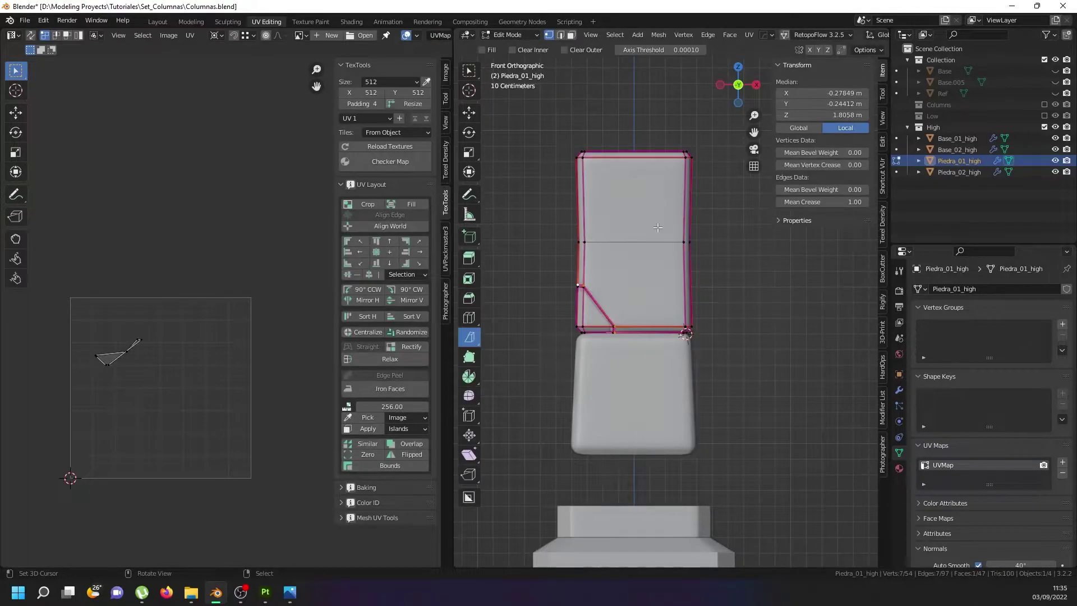
shift+middle_drag(670, 205, 657, 240)
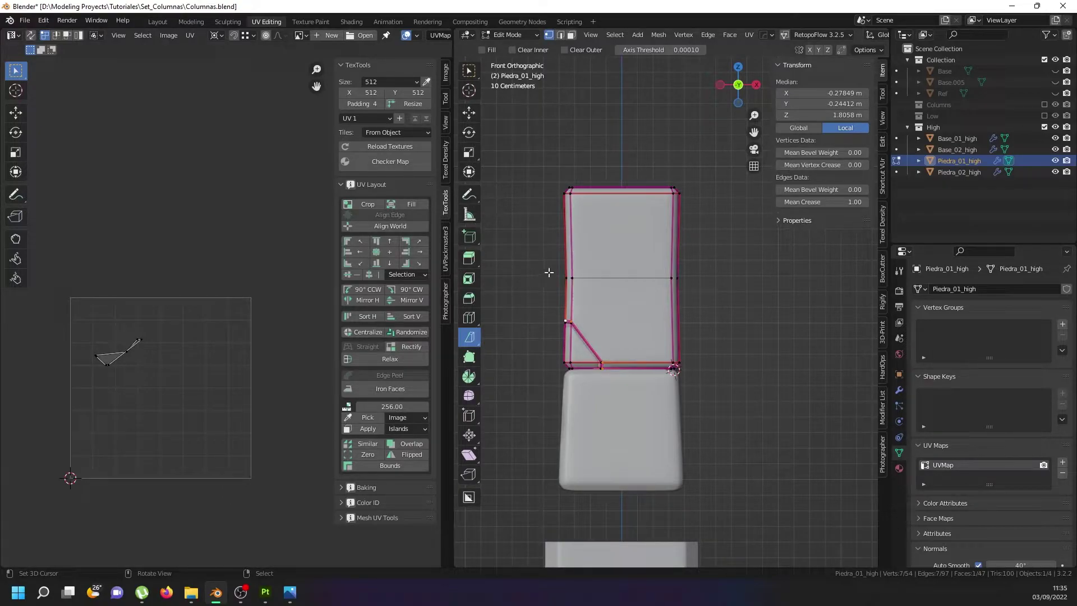
key(a)
key(k)
click(526, 280)
drag(723, 222, 715, 208)
scroll(559, 254, up, 2)
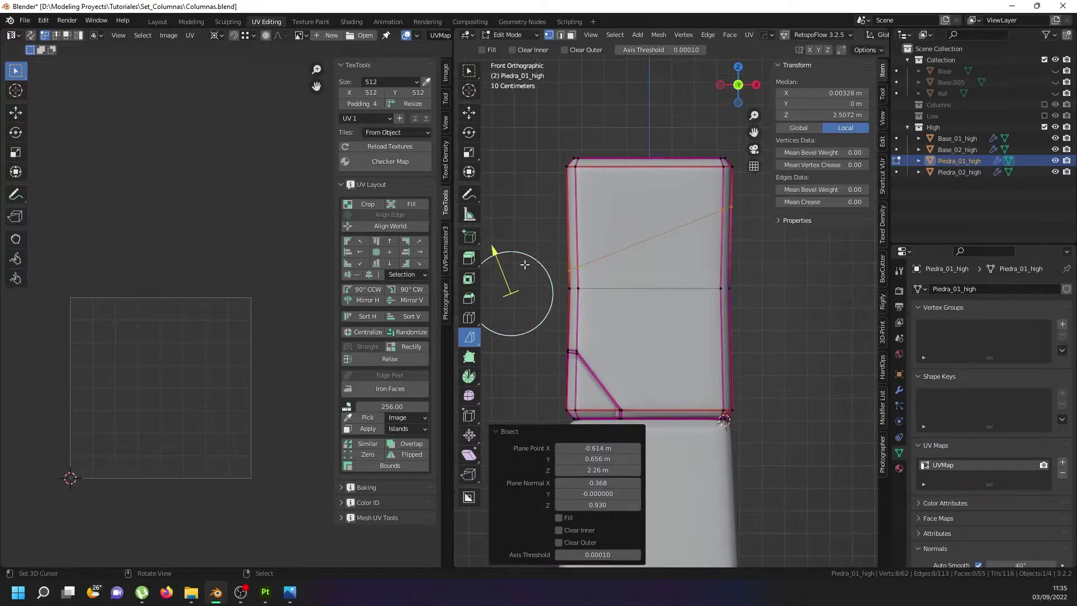
Rip the stone into two pieces along the sloping cut, keeping the ripped edges in place
key(v)
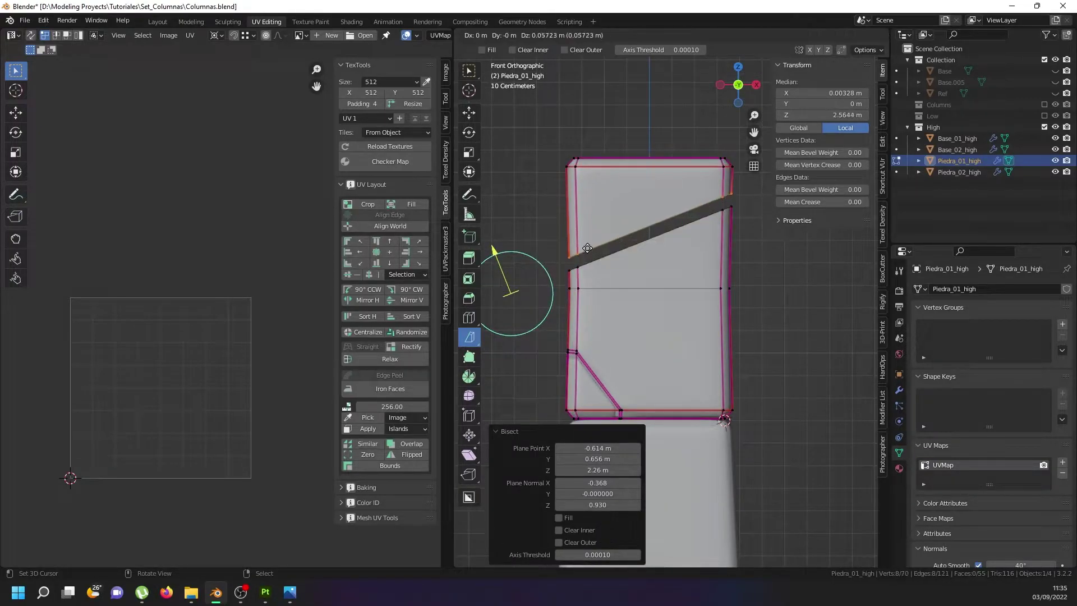
right_click(587, 247)
key(g)
key(g)
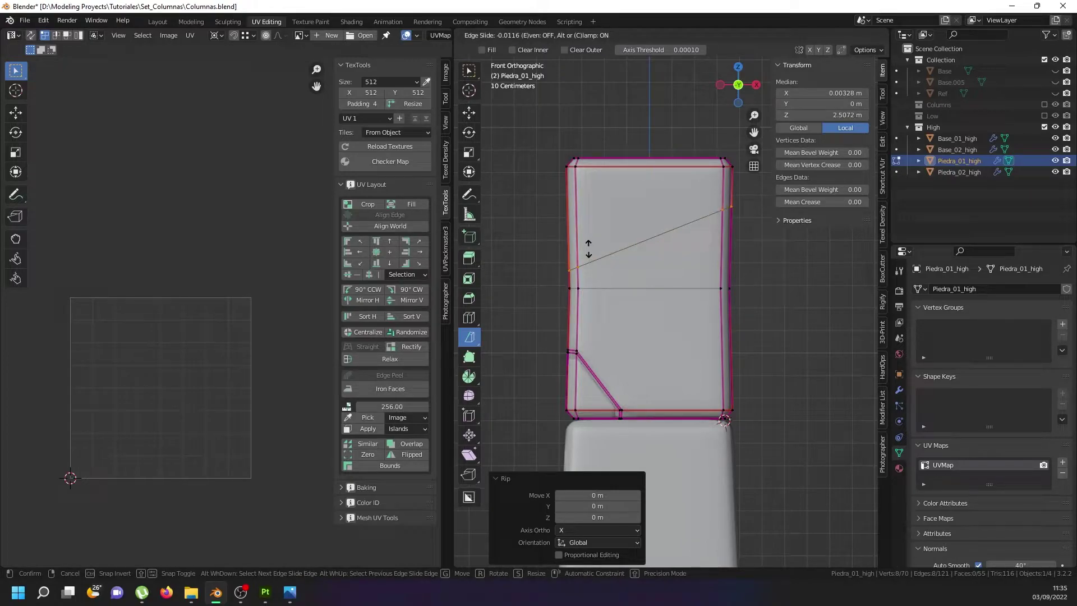
right_click(587, 255)
Fill the upper piece's open underside with a face and set its edges' mean crease to 1.00
scroll(587, 269, up, 3)
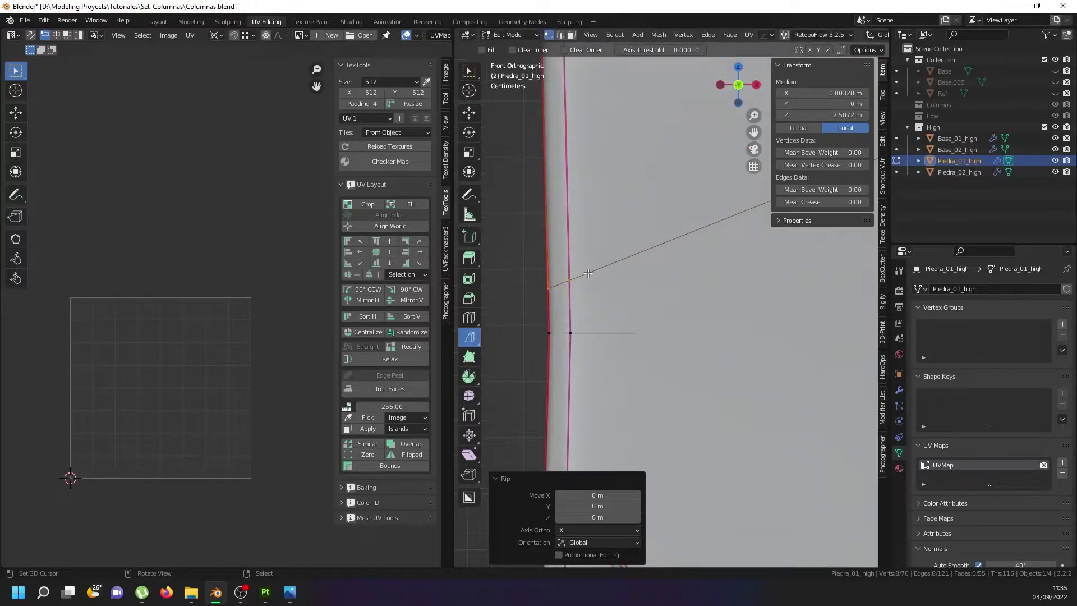
key(f)
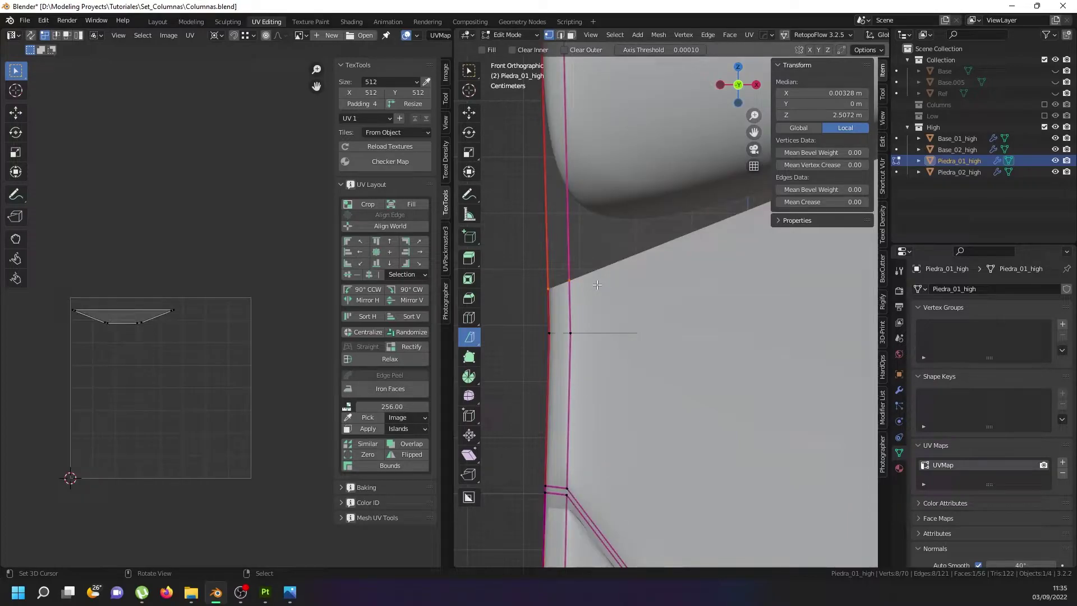
drag(796, 203, 841, 203)
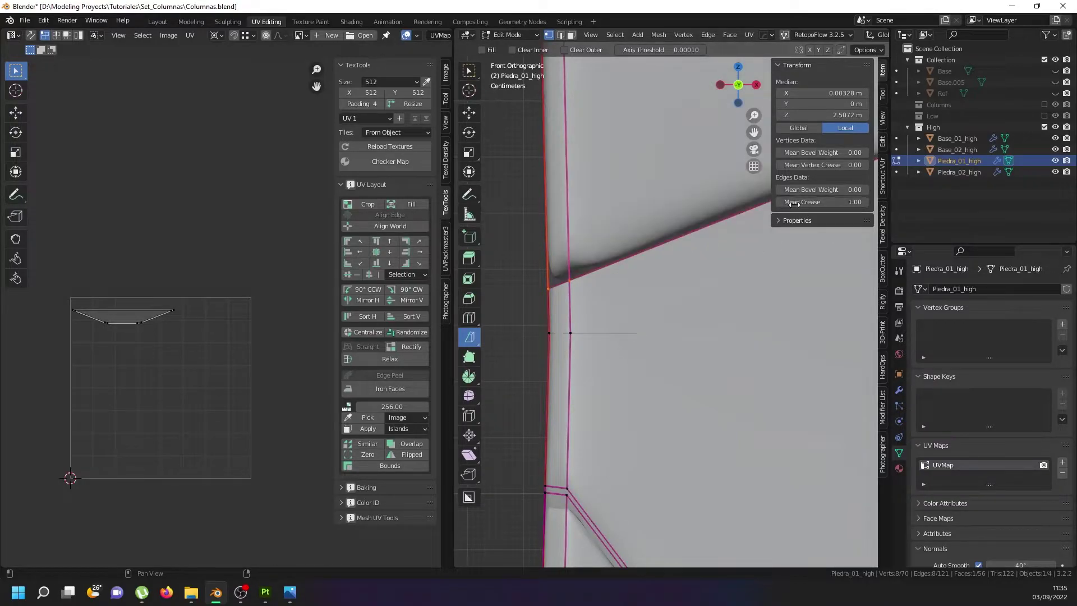
Slide the upper piece's bottom edge loop upward by a factor of -0.013 to open a narrow crack
key(g)
key(g)
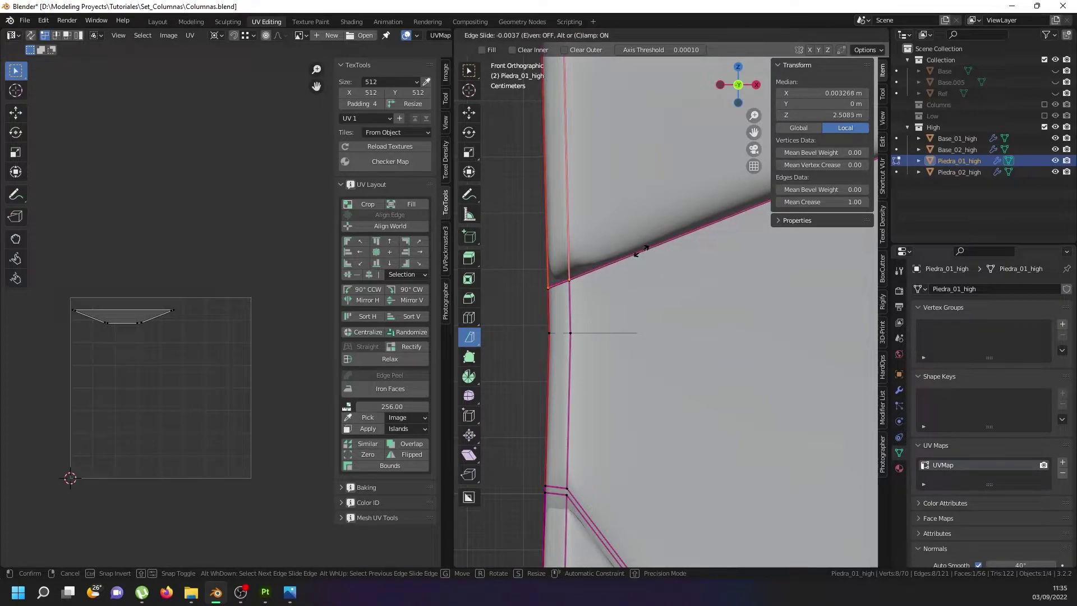
click(639, 245)
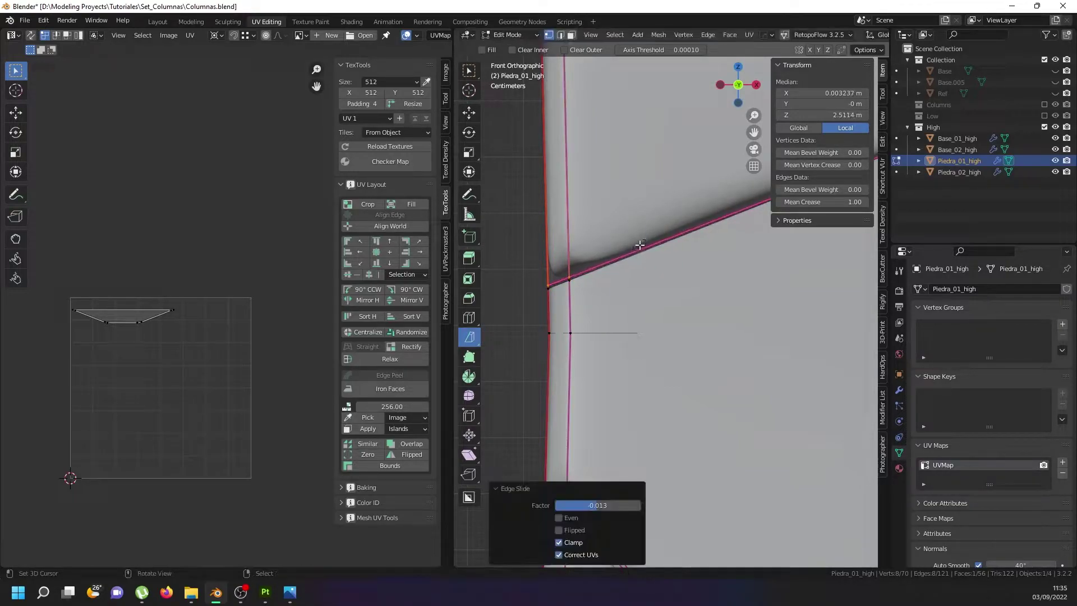
Set the mean crease of the lower piece's edge loop along the crack to 1.00 and fill its open top with a face
right_click(580, 280)
alt+right_click(579, 281)
scroll(579, 281, down, 12)
scroll(622, 263, up, 6)
scroll(630, 262, up, 6)
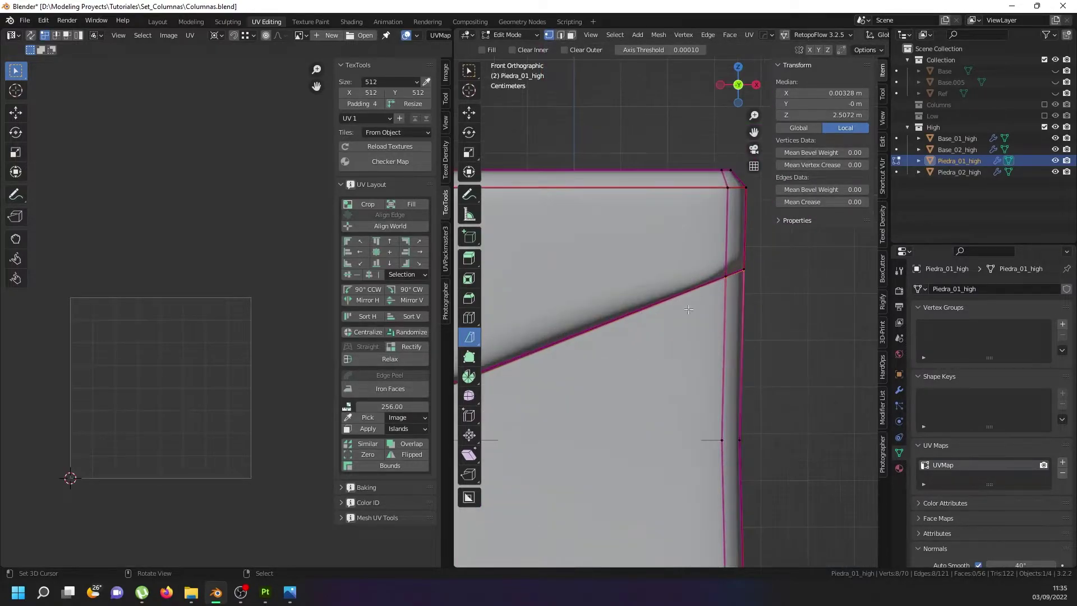
shift+middle_drag(606, 324, 658, 317)
drag(802, 203, 836, 203)
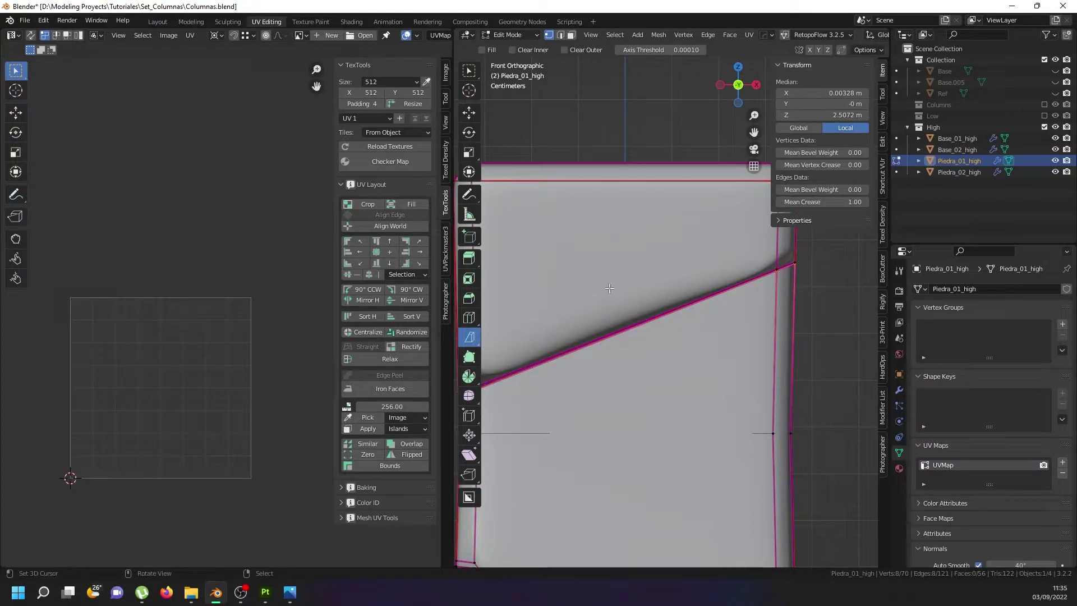
key(f)
scroll(645, 301, down, 3)
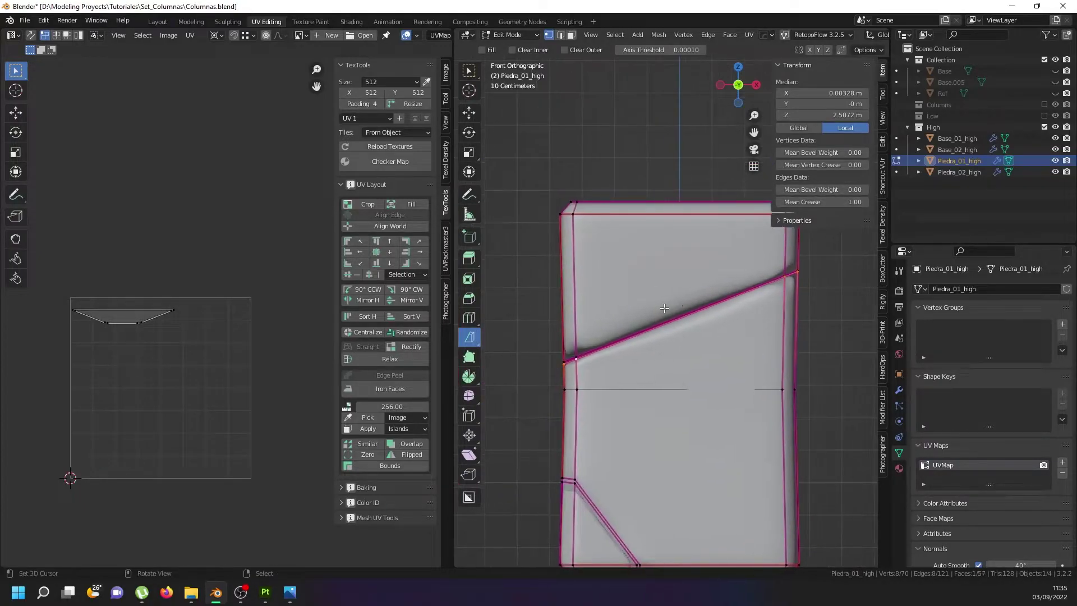
Add one supporting edge loop just below the crack and another just above it, and inspect the smoothed stone
scroll(647, 335, up, 3)
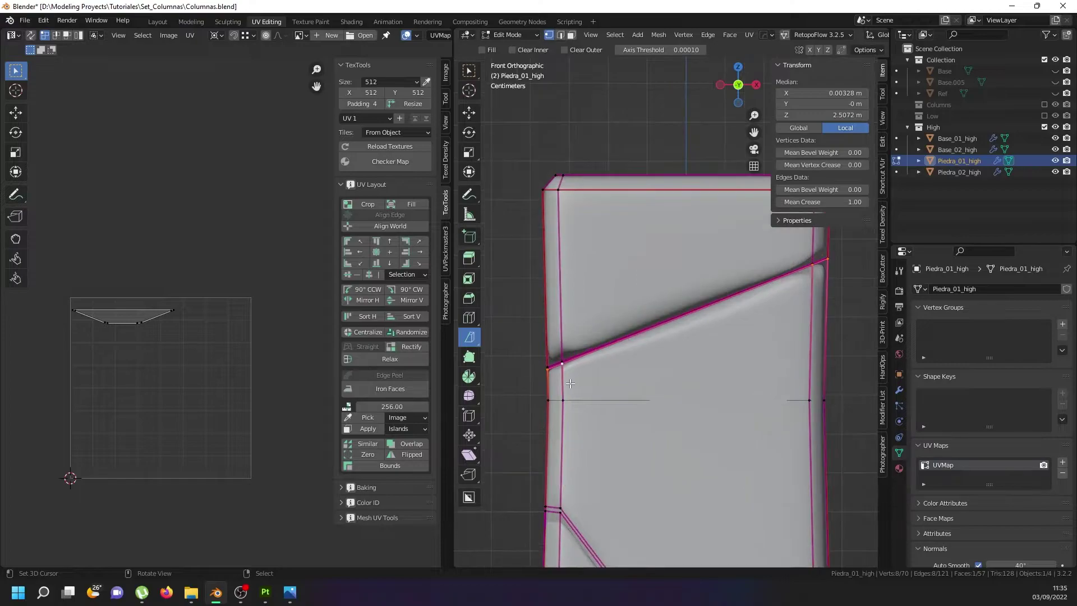
key(ctrl+r)
click(569, 378)
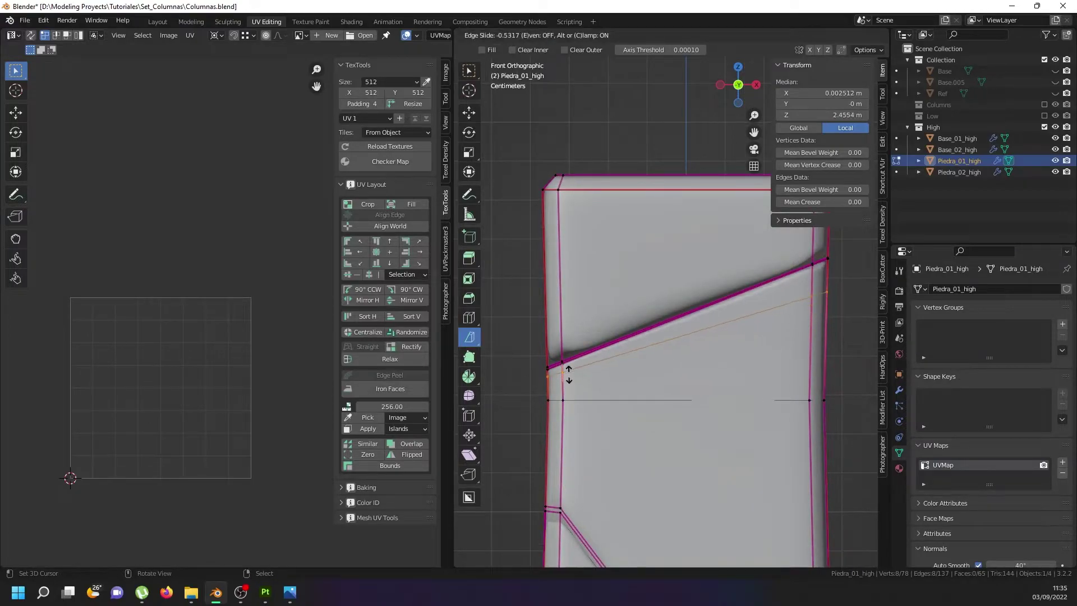
click(564, 371)
key(ctrl+r)
click(545, 343)
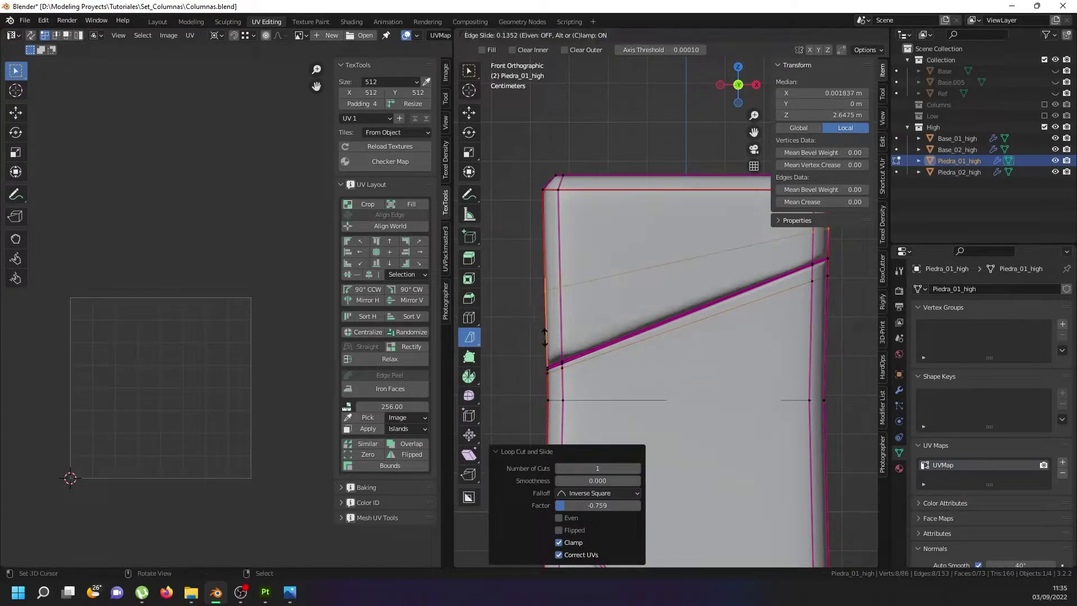
click(537, 379)
key(Tab)
middle_drag(608, 327, 691, 318)
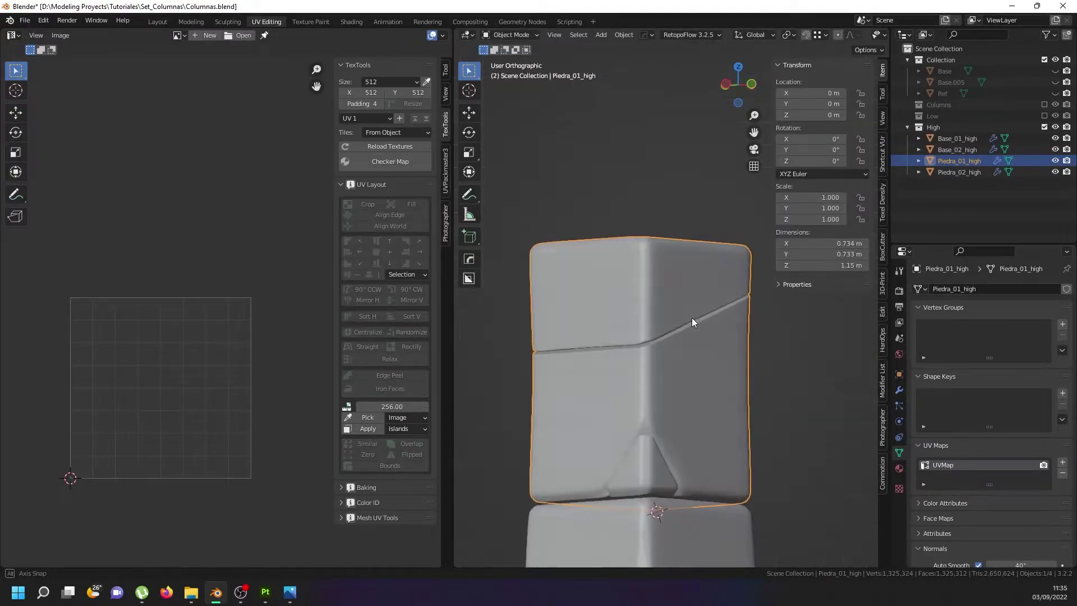
Reopen the upper stone's mesh and try to slide the lower piece's creased edge loop along the crack
key(alt+a)
click(608, 348)
key(Tab)
key(KP_Decimal)
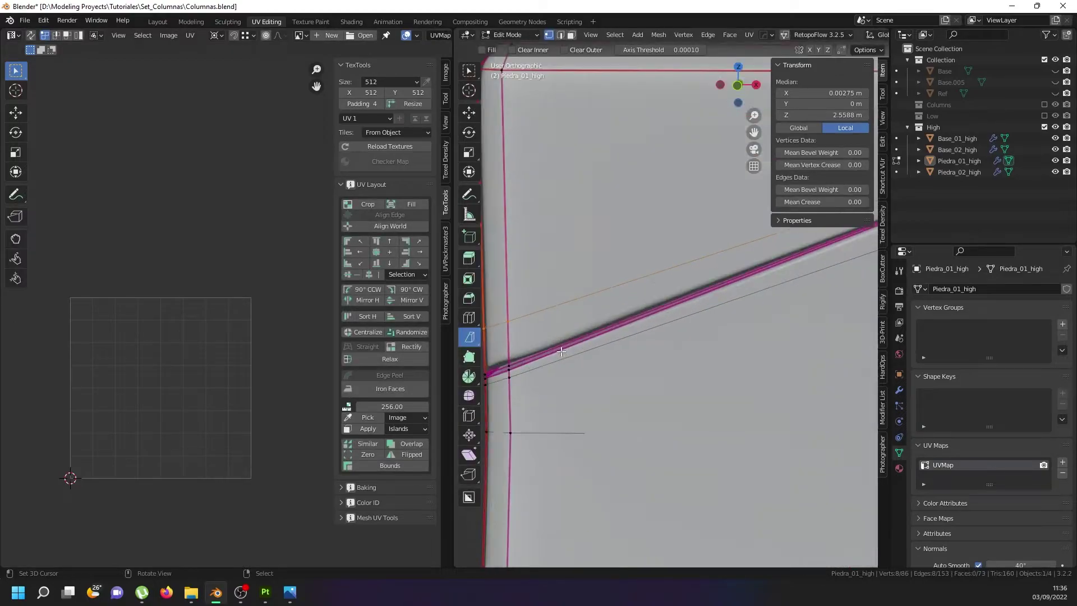
click(510, 369)
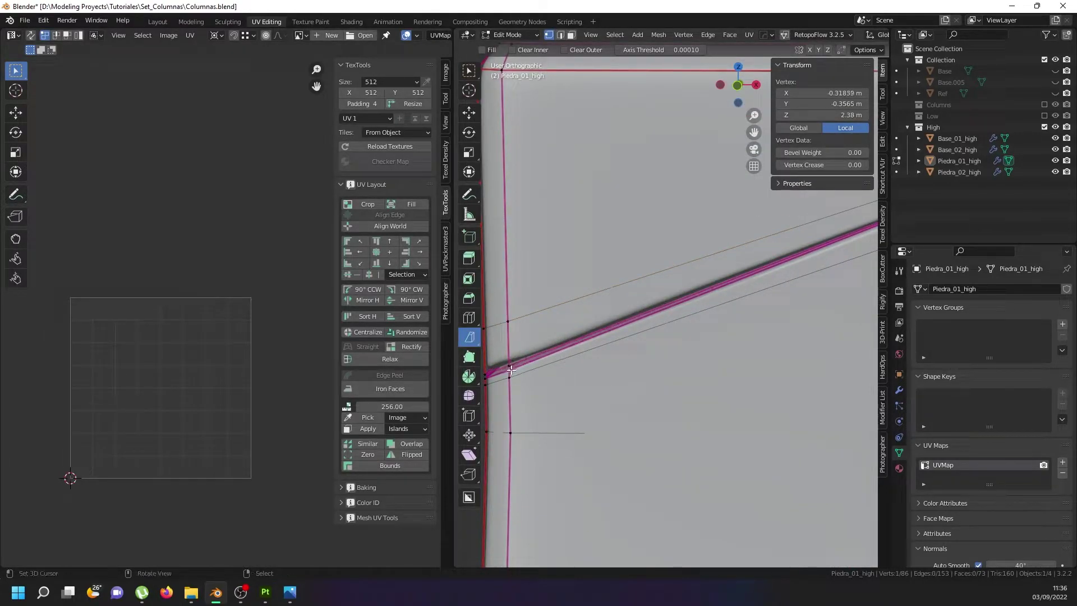
alt+click(505, 368)
scroll(532, 363, down, 5)
scroll(530, 358, up, 3)
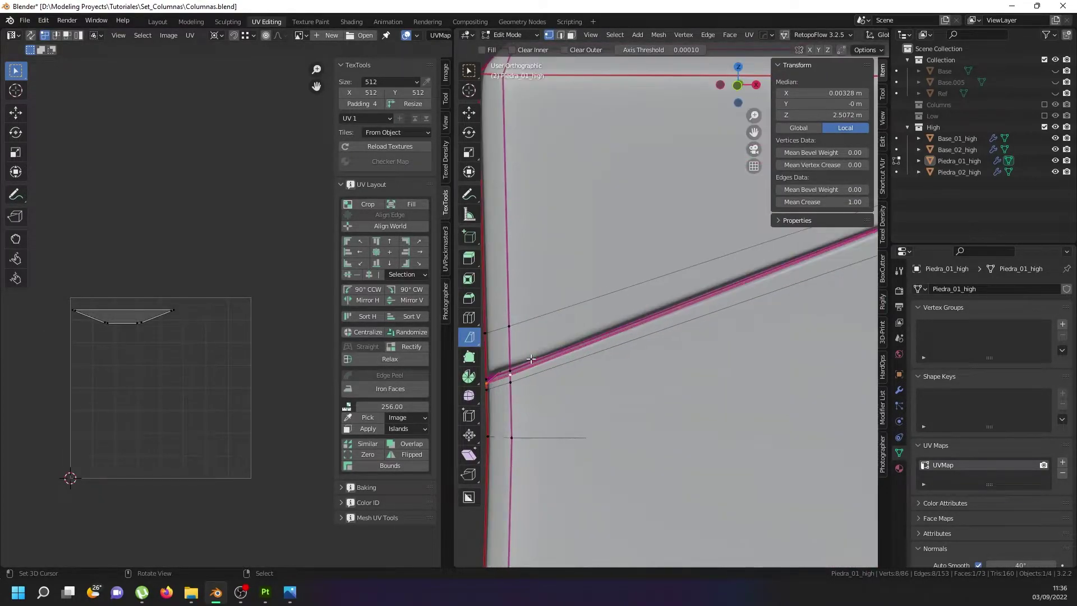
key(g)
key(g)
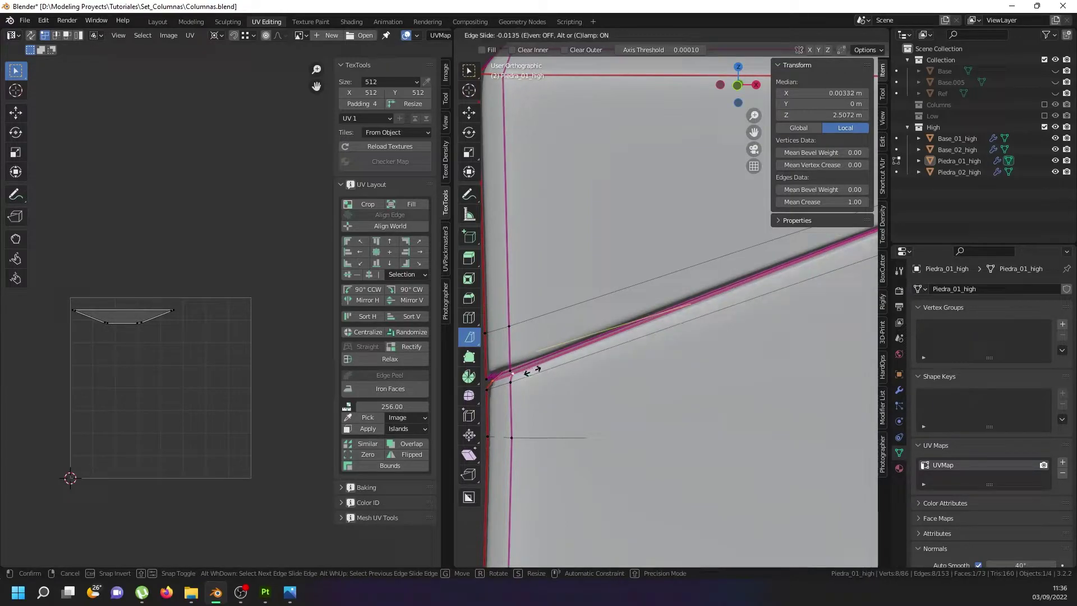
click(538, 371)
scroll(521, 388, down, 4)
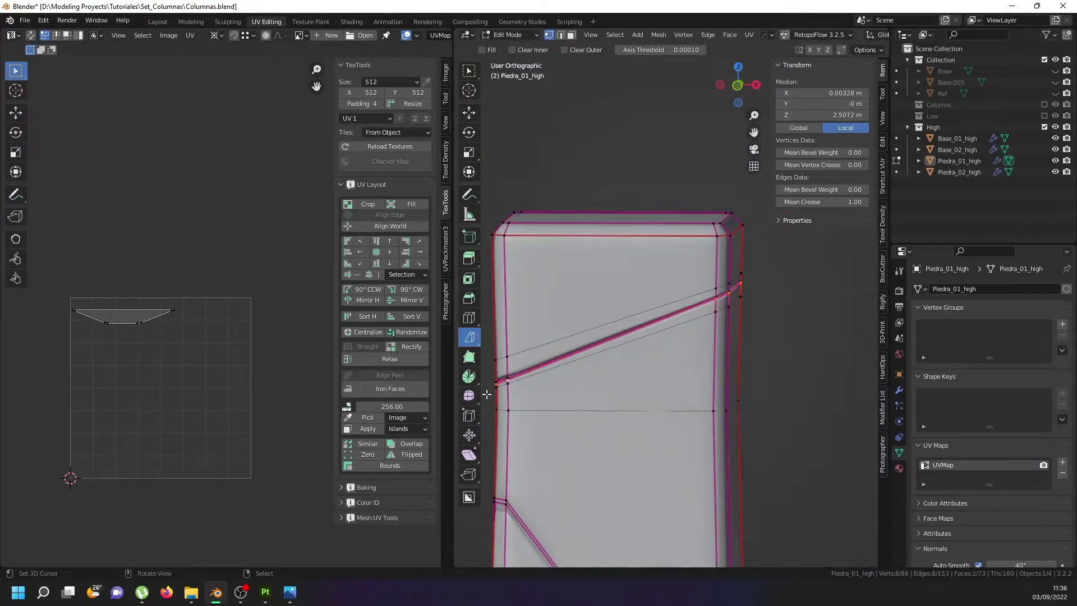
Slide the lower piece's creased edge loop along the crack by a factor of 0.230 and inspect the smoothed column
key(g)
key(g)
key(c)
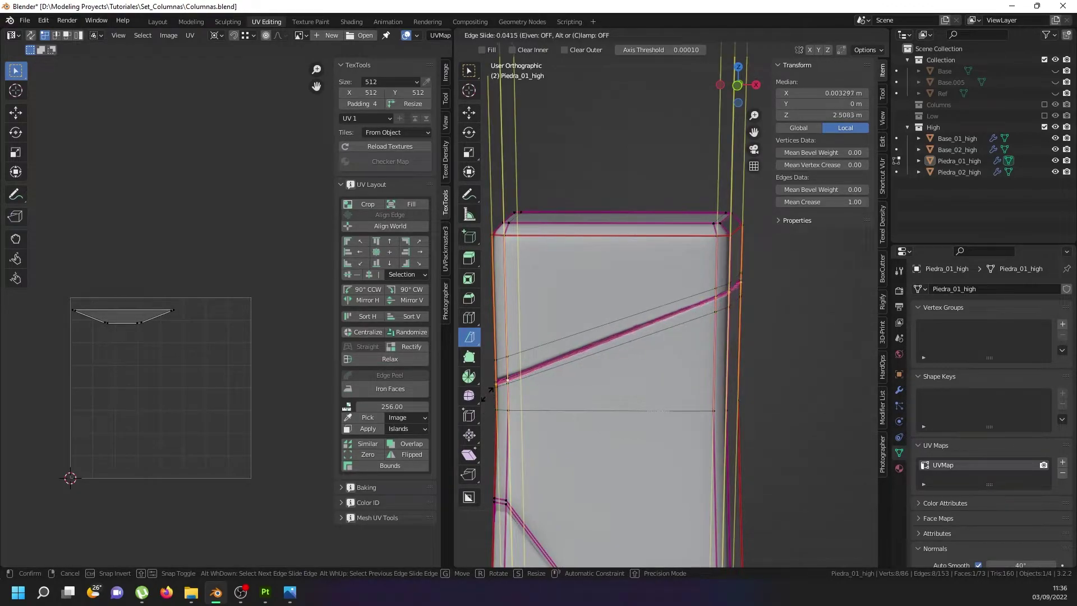
click(650, 331)
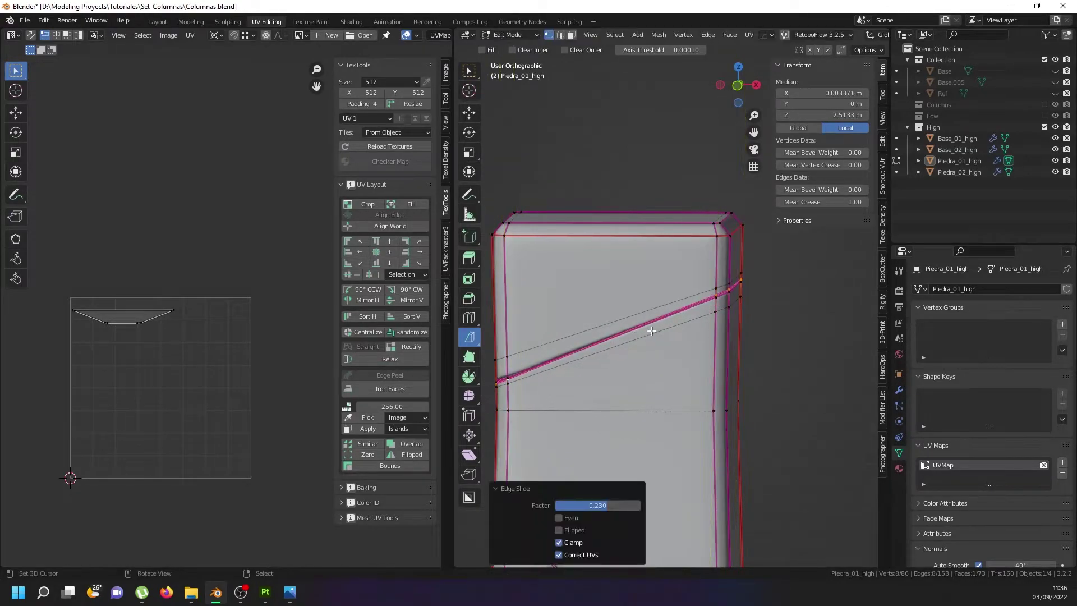
key(Tab)
middle_drag(672, 326, 647, 415)
scroll(721, 320, down, 5)
scroll(715, 318, up, 8)
middle_drag(652, 323, 642, 363)
scroll(637, 384, down, 8)
middle_drag(666, 411, 712, 376)
Open the lower stone's mesh and knife a short diagonal edge between the two middle edge loops on its front face
click(652, 412)
key(Tab)
middle_drag(667, 417, 750, 422)
scroll(763, 377, up, 3)
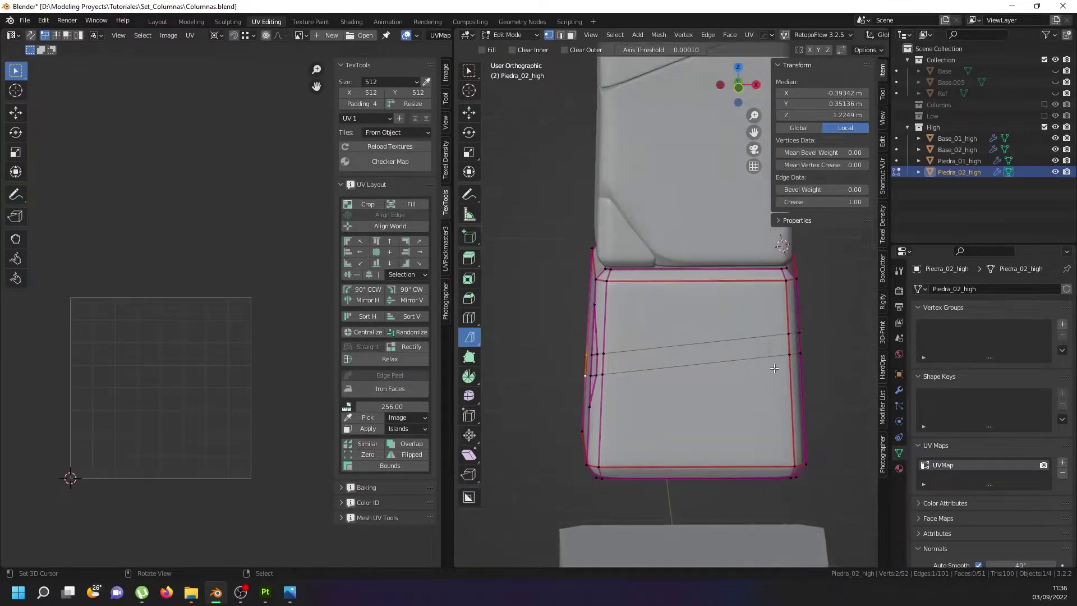
key(Tab)
key(Tab)
click(596, 374)
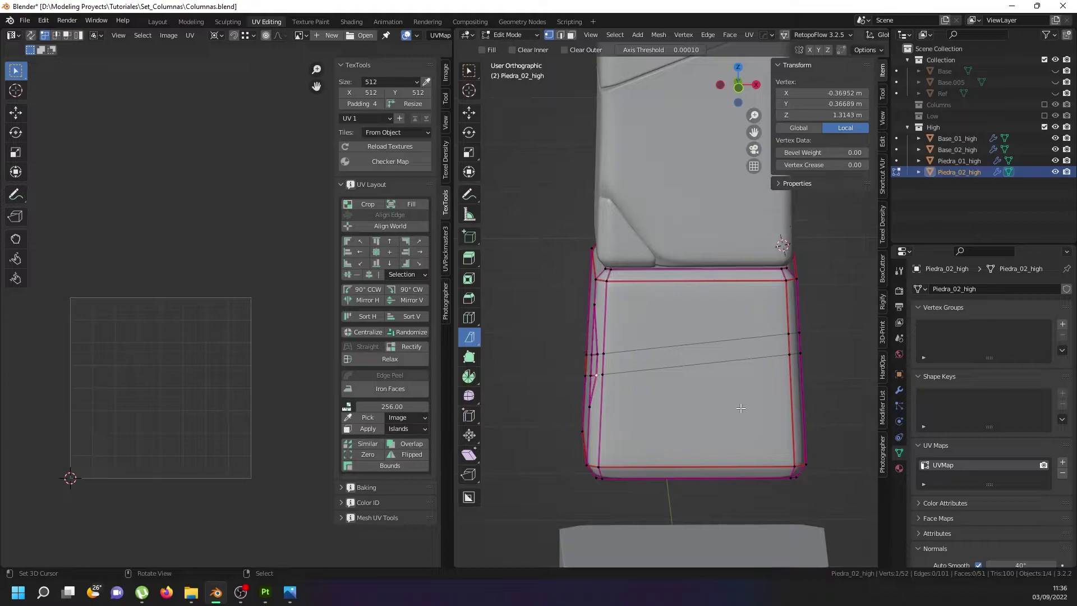
shift+middle_drag(740, 408, 686, 405)
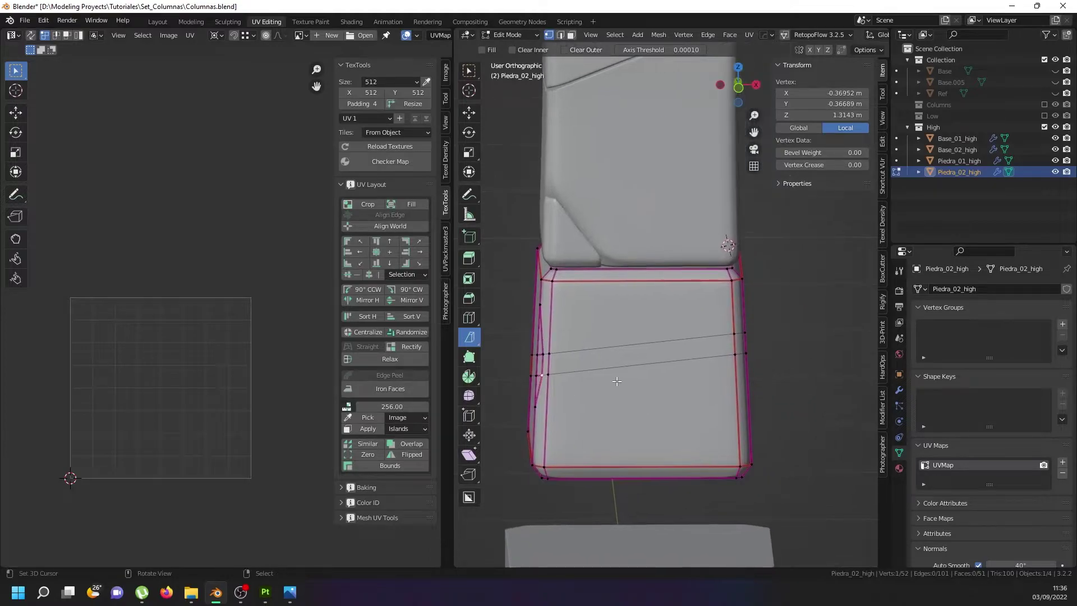
key(k)
click(647, 343)
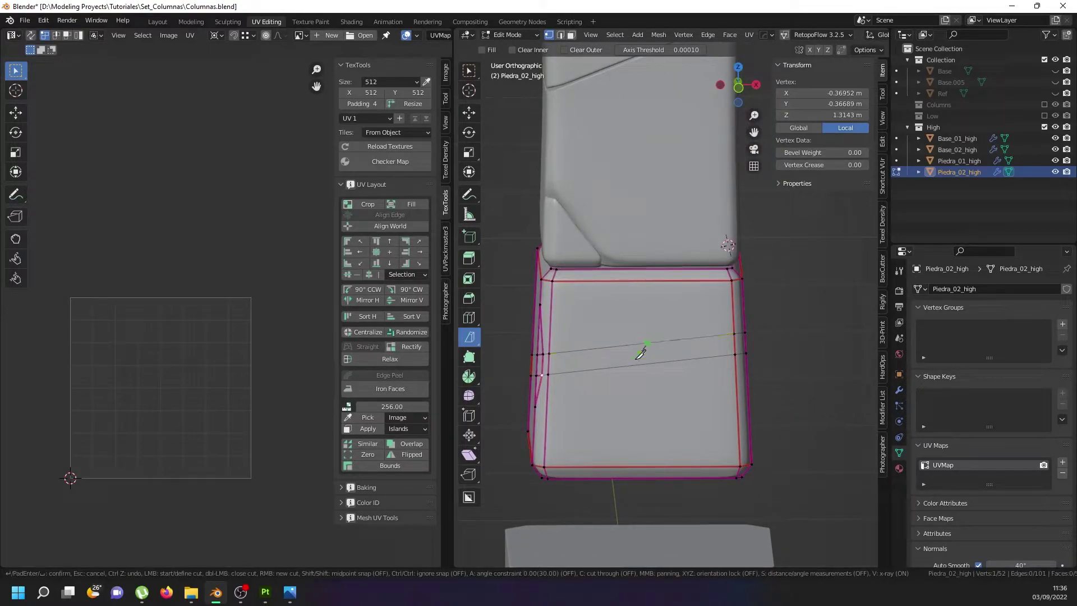
click(618, 367)
key(Return)
Bevel the new diagonal edge with a width of 0.0274 m and 1 segment to form a narrow face
key(KP_Divide)
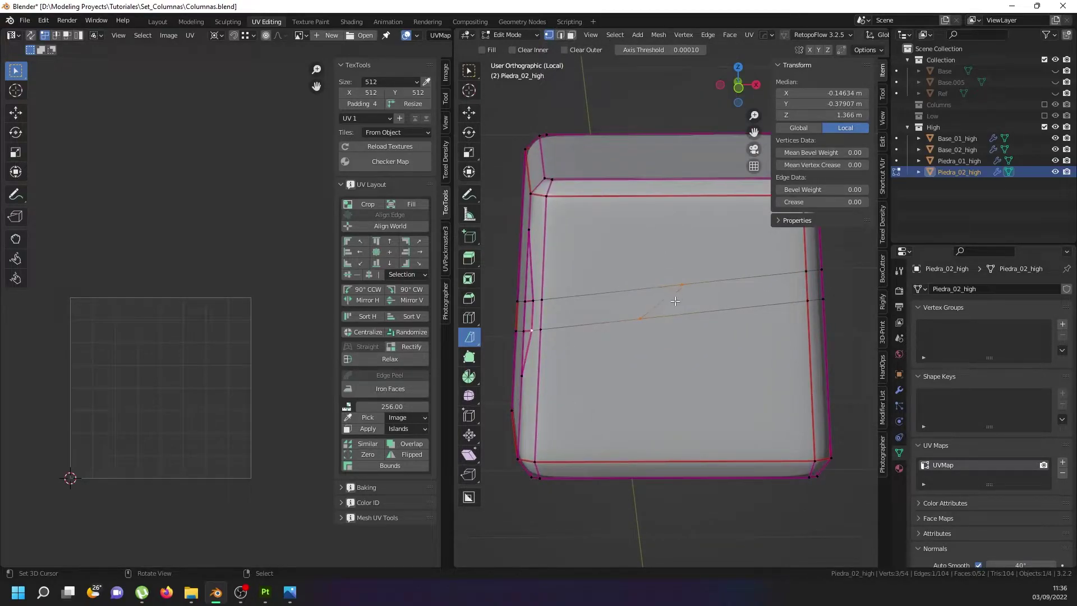
key(KP_Divide)
scroll(651, 371, up, 5)
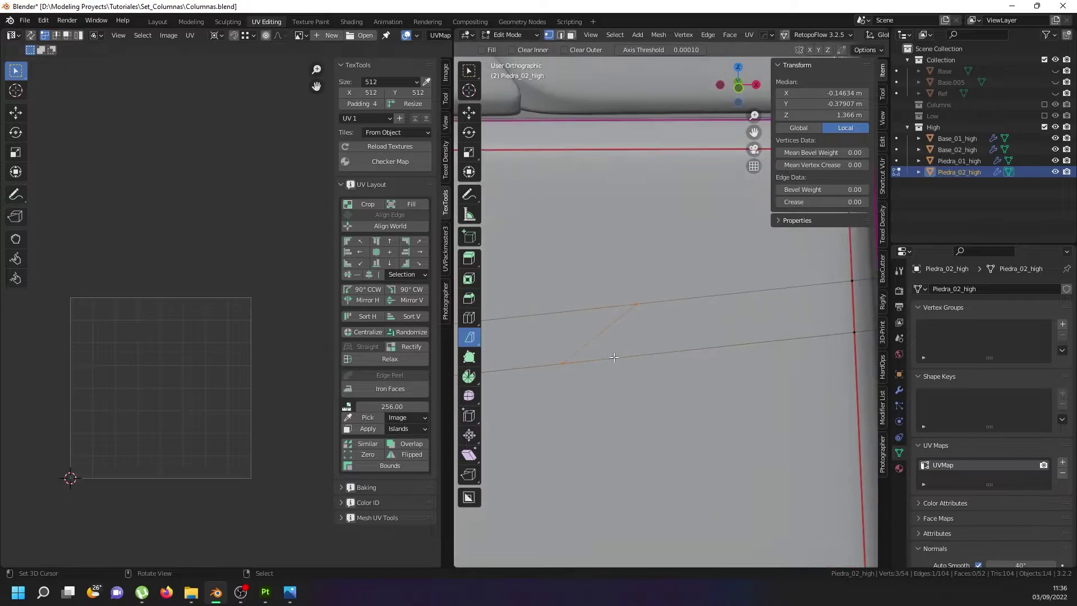
key(ctrl+b)
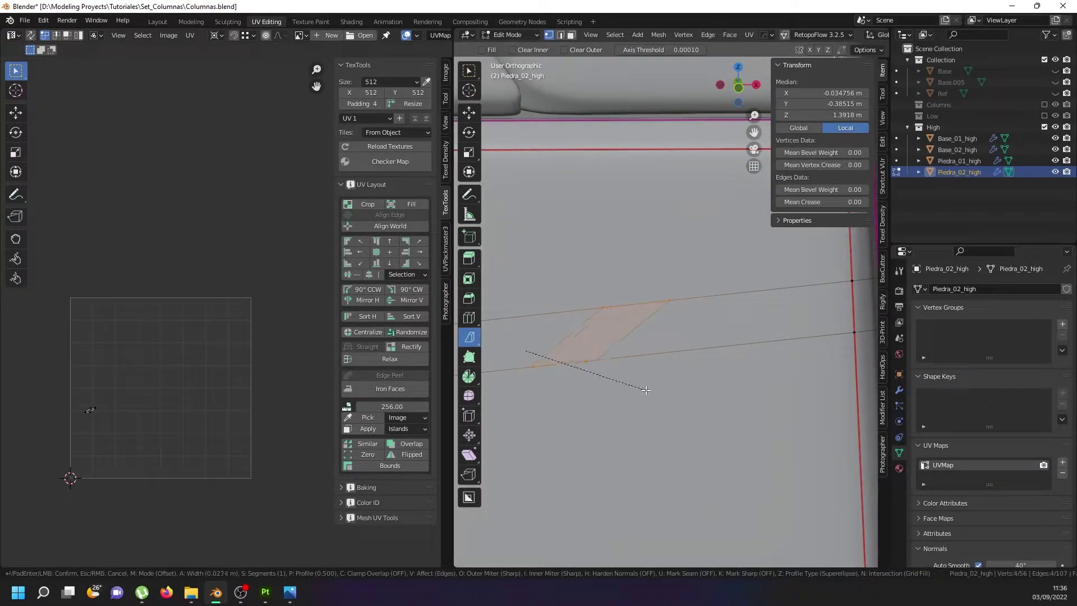
click(646, 390)
scroll(744, 339, down, 3)
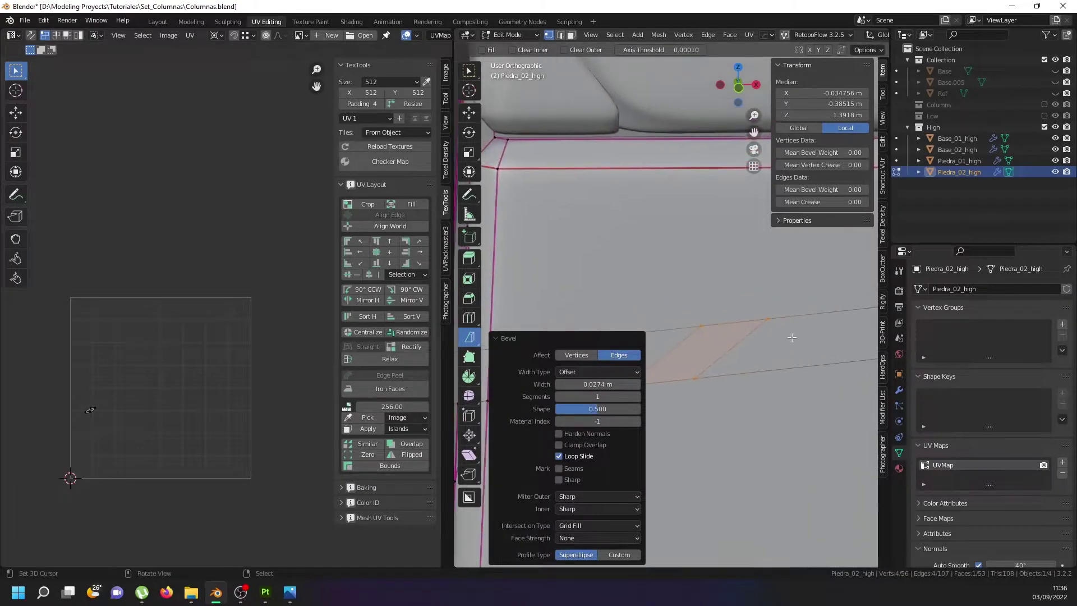
scroll(745, 339, down, 1)
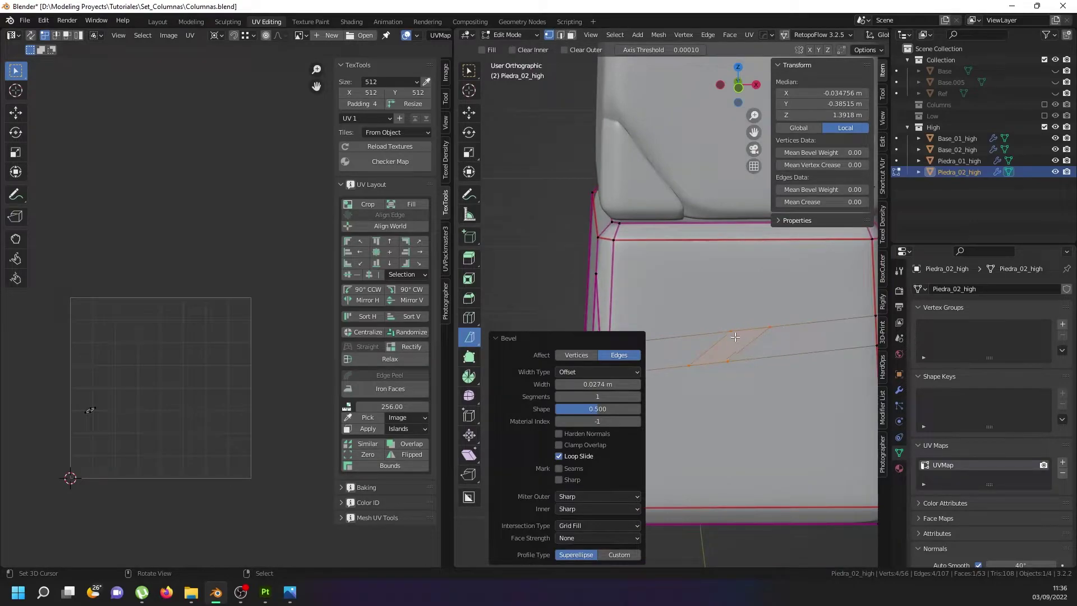
Connect both pairs of opposite corners of the bevelled face so that its diagonals cross in the centre
click(691, 365)
middle_drag(696, 365, 729, 348)
shift+click(769, 326)
scroll(743, 346, up, 3)
key(j)
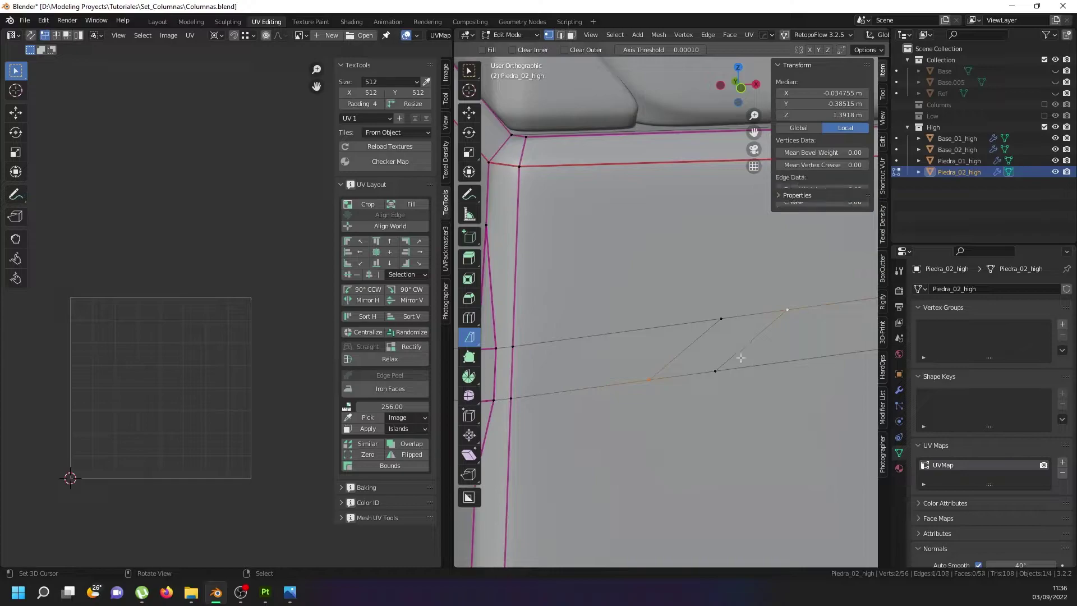
click(721, 318)
shift+click(715, 371)
key(j)
Move the centre vertex of the bevelled face inward to carve a small dent in the stone
click(724, 353)
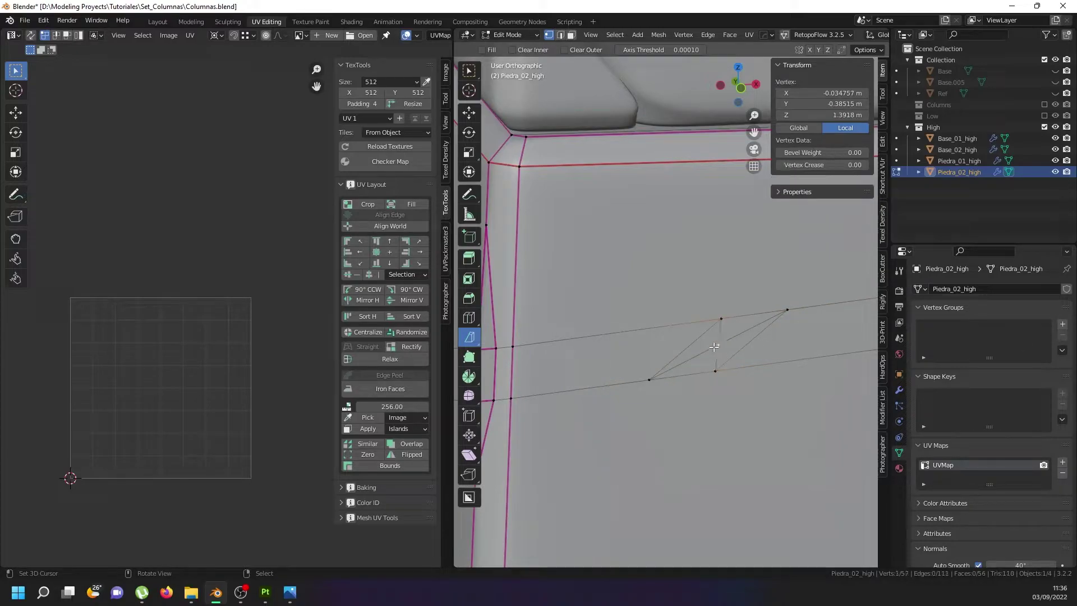
middle_drag(724, 353, 721, 360)
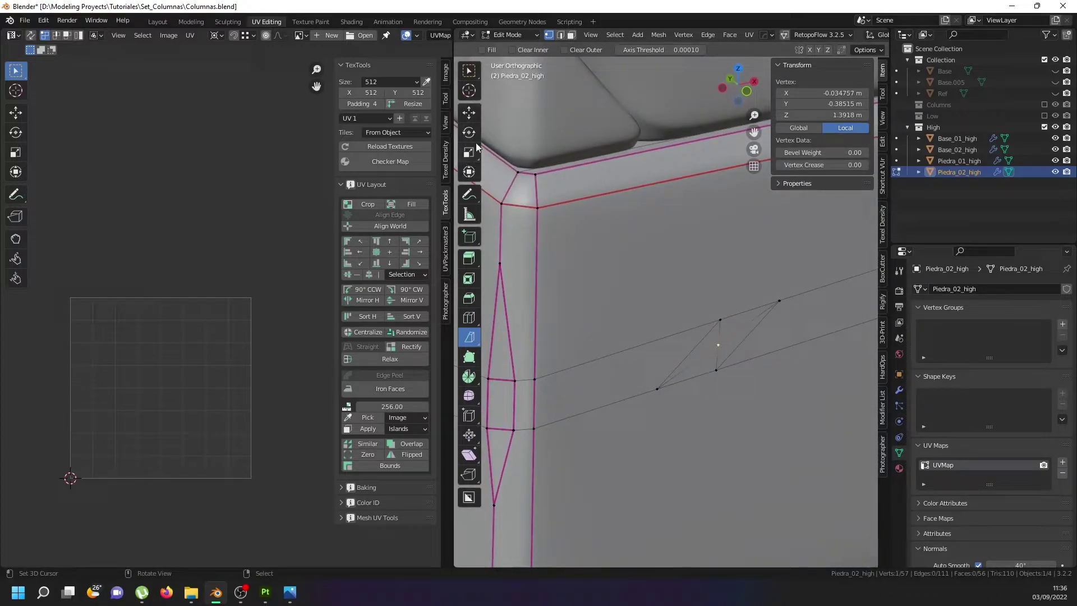
click(471, 117)
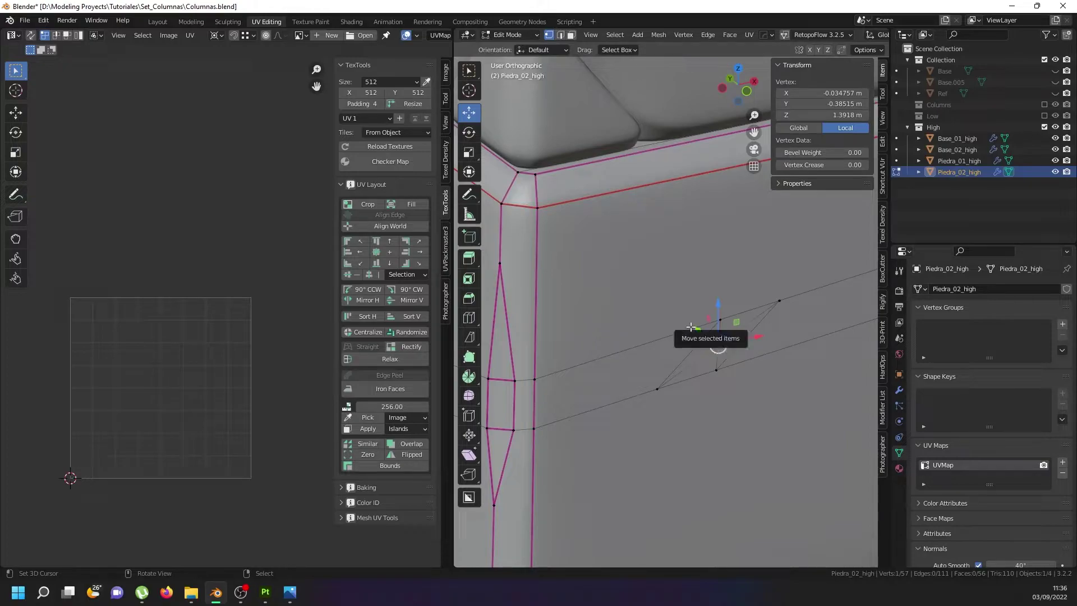
drag(709, 337, 681, 321)
key(Tab)
scroll(735, 352, down, 3)
scroll(735, 352, up, 4)
middle_drag(735, 352, 673, 325)
Set the mean crease of the four edges outlining the dent to 1.00 and check the smoothed result
key(Tab)
click(605, 340)
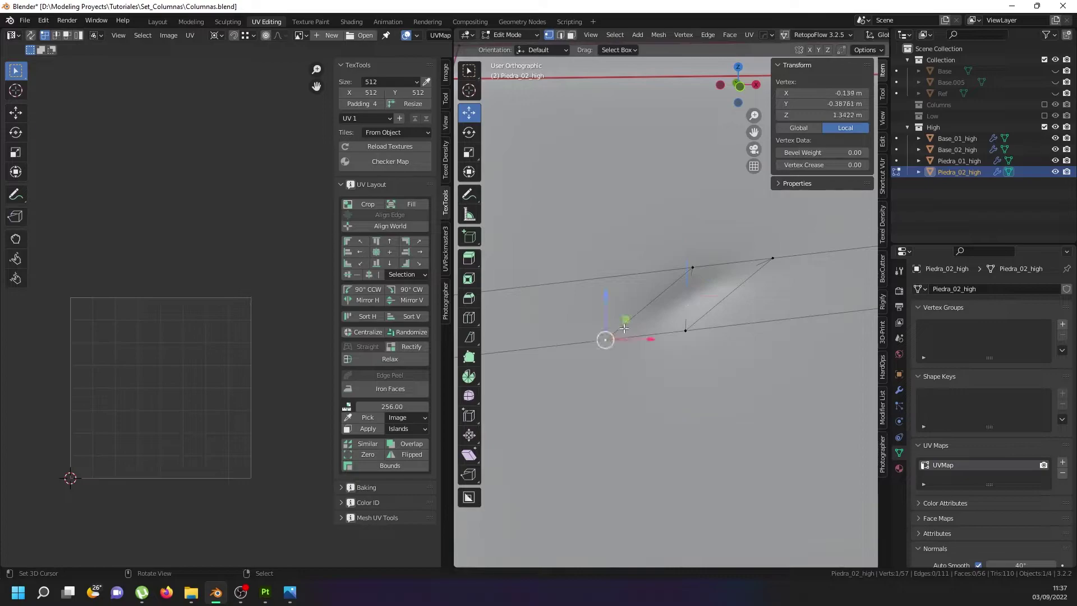
alt+click(722, 314)
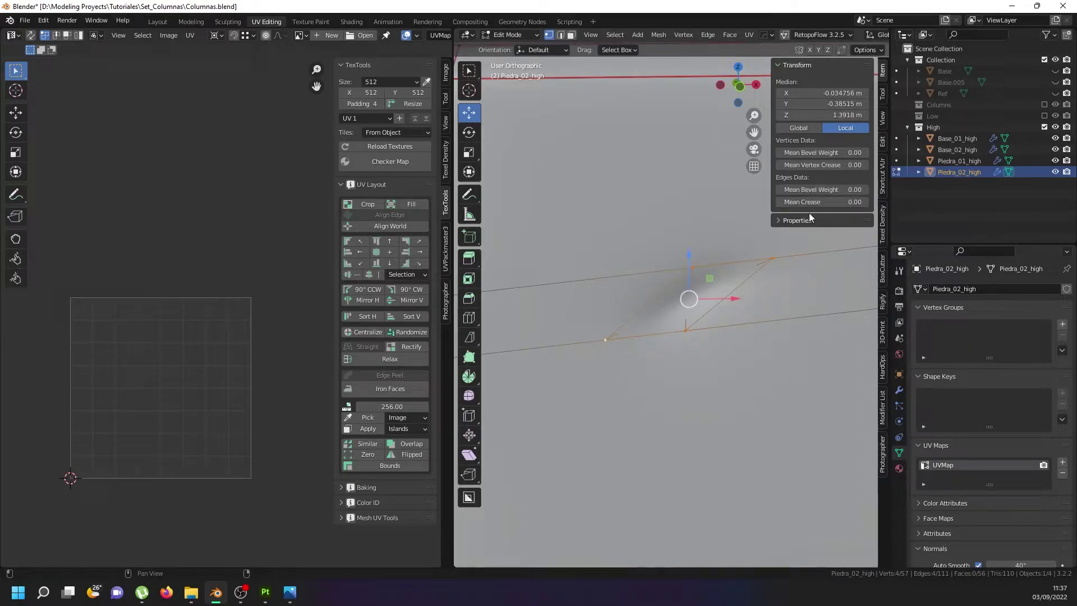
click(821, 202)
text(1)
key(Return)
scroll(651, 336, down, 6)
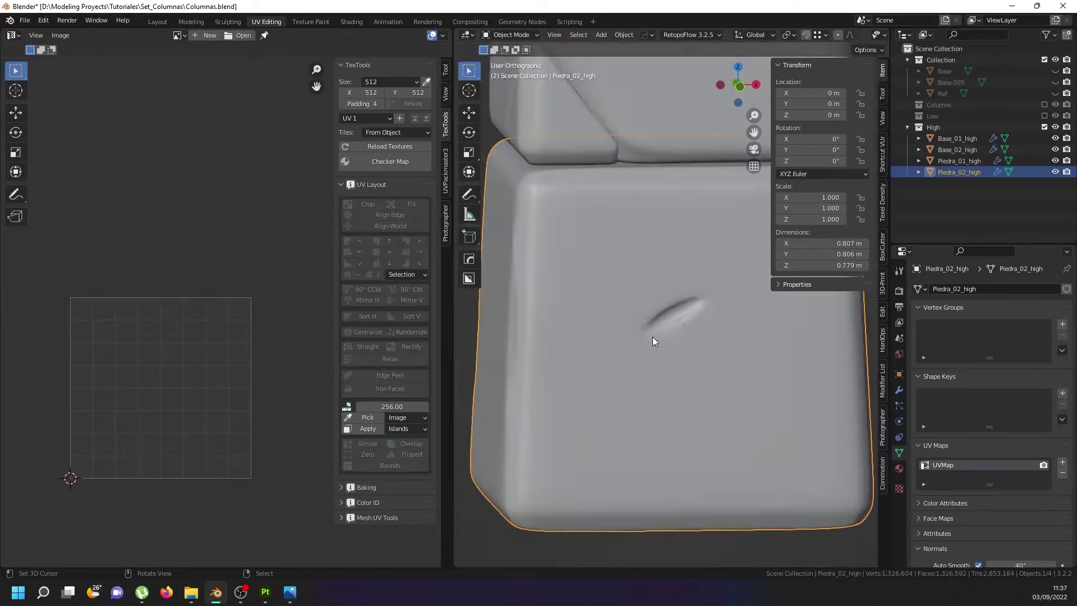
scroll(665, 335, up, 6)
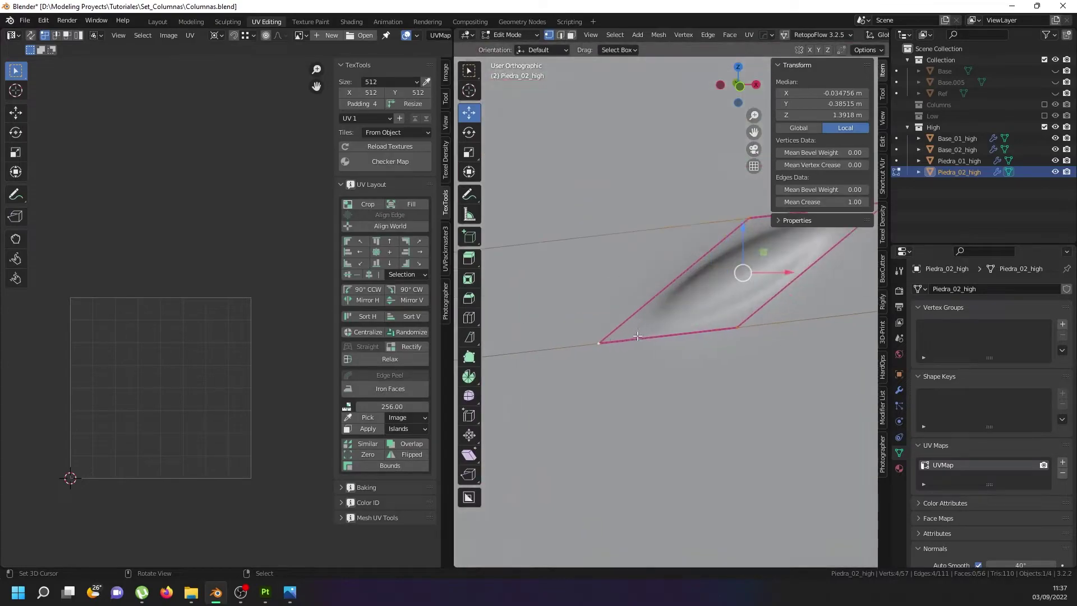
Set the vertex crease of the dent's four corner vertices to 1.00 and inspect the stone from several angles
click(598, 342)
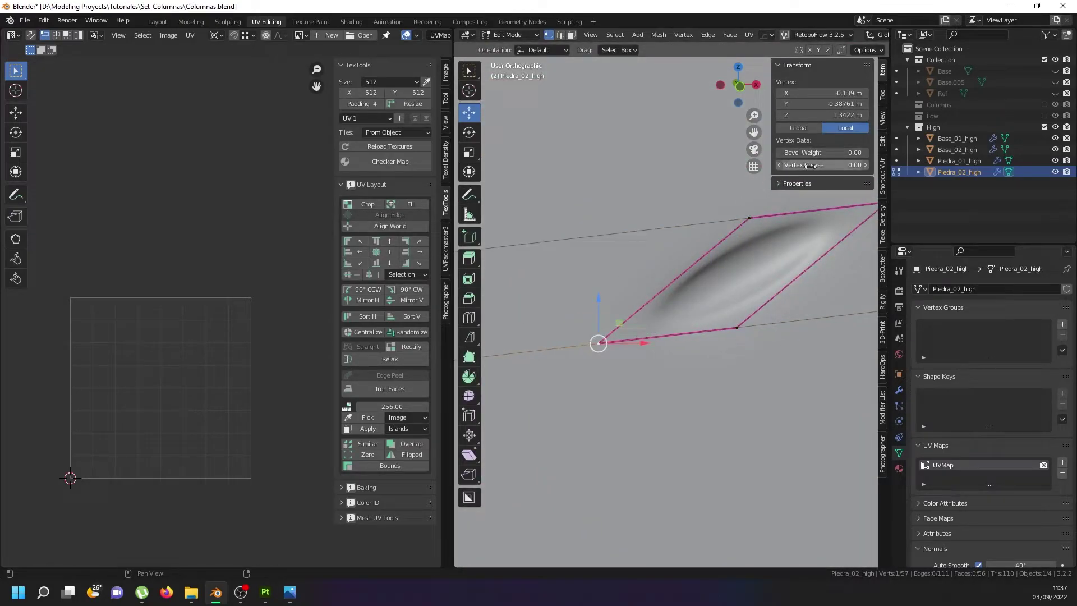
drag(808, 164, 858, 164)
shift+middle_drag(649, 293, 573, 328)
shift+click(673, 251)
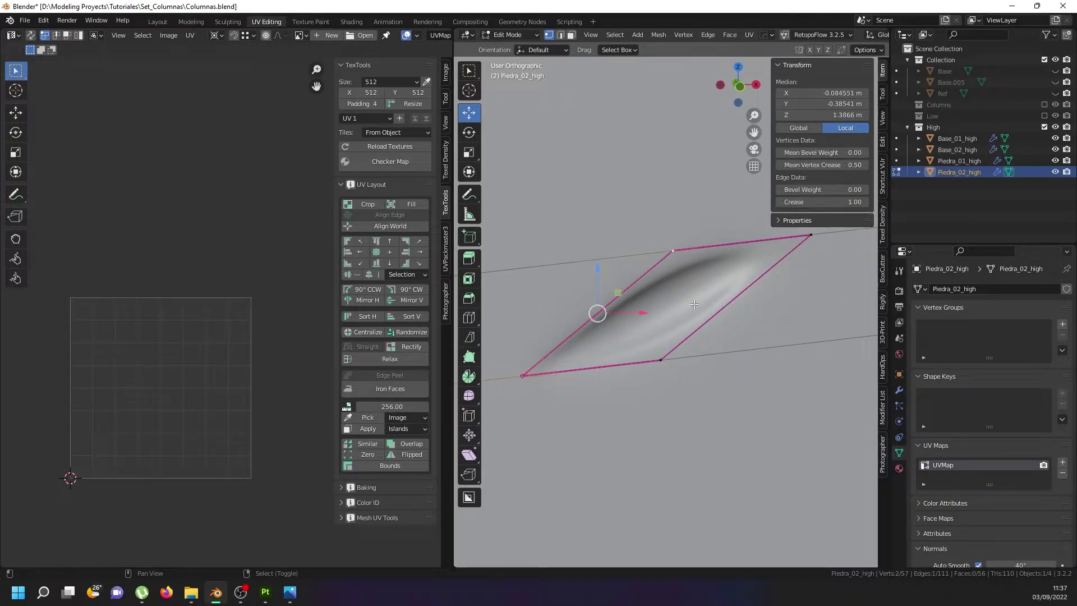
shift+click(660, 359)
scroll(701, 341, down, 2)
shift+click(749, 278)
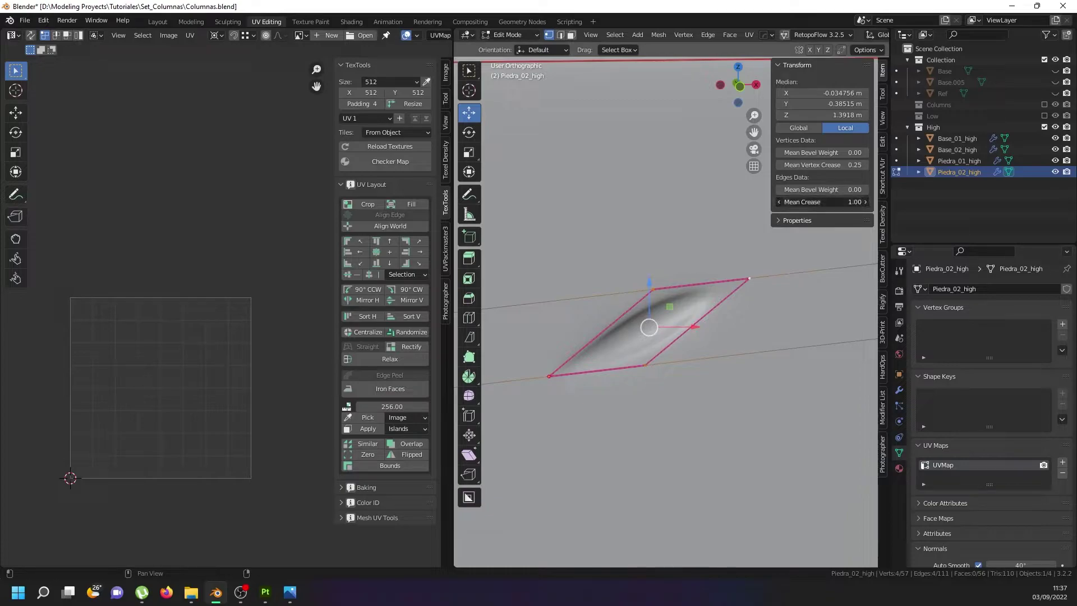
key(ctrl+c)
key(ctrl+v)
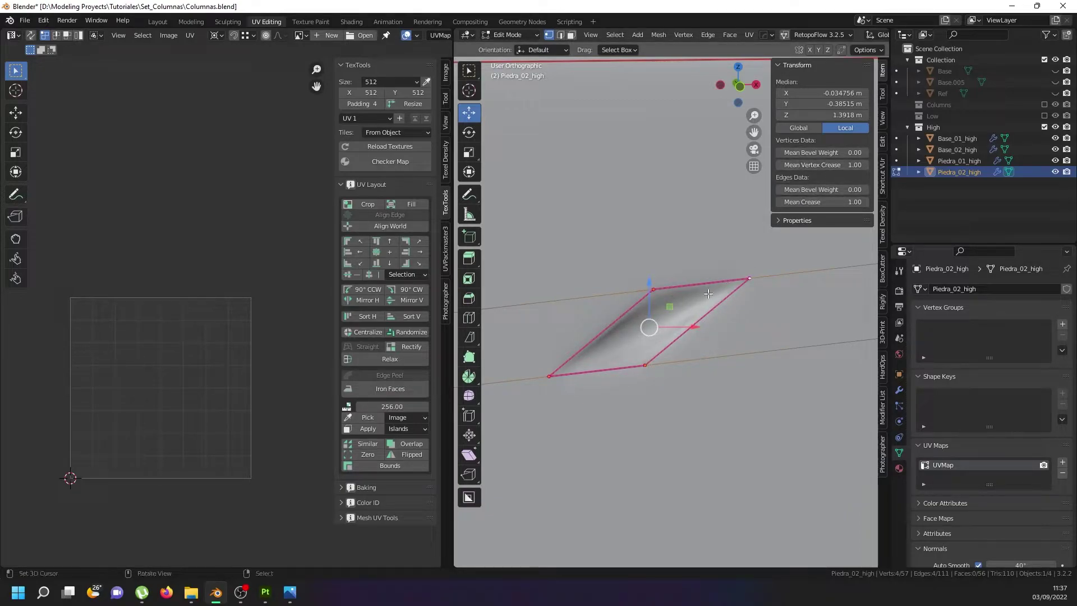
key(Tab)
scroll(675, 342, down, 5)
scroll(675, 345, up, 5)
middle_drag(683, 326, 596, 313)
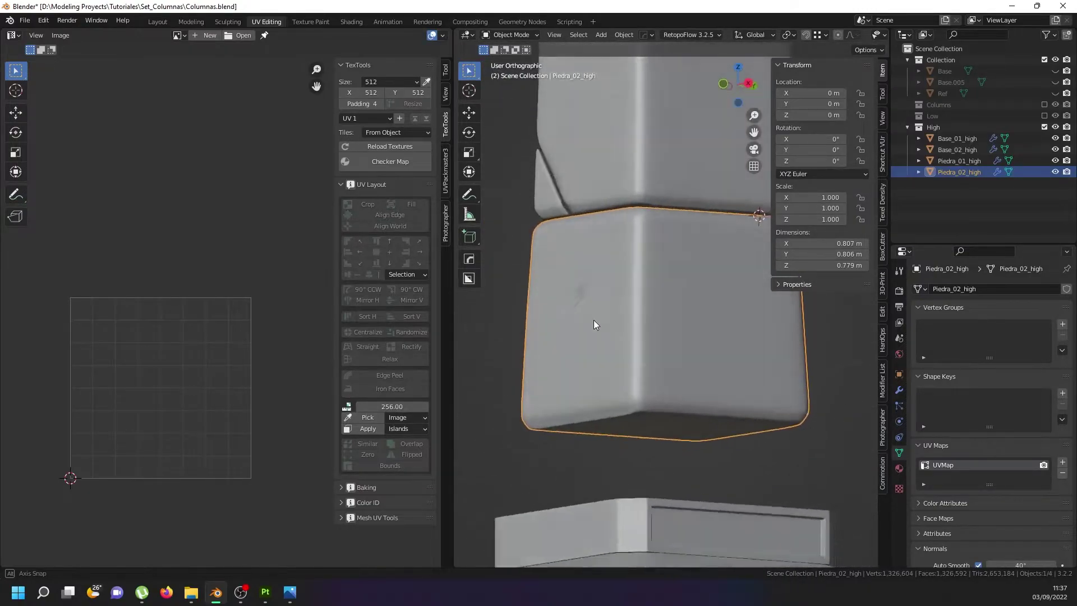
scroll(596, 313, down, 3)
middle_drag(600, 351, 667, 314)
Try enlarging the dent's creased outline by a factor of 2.064 in the front view
key(Tab)
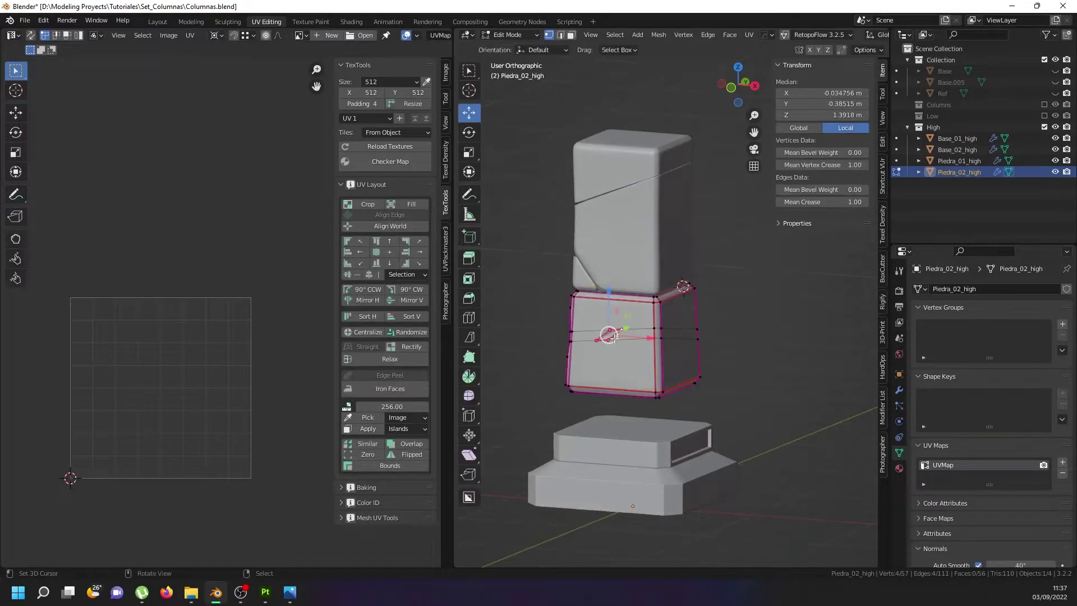
scroll(615, 339, up, 5)
key(KP_1)
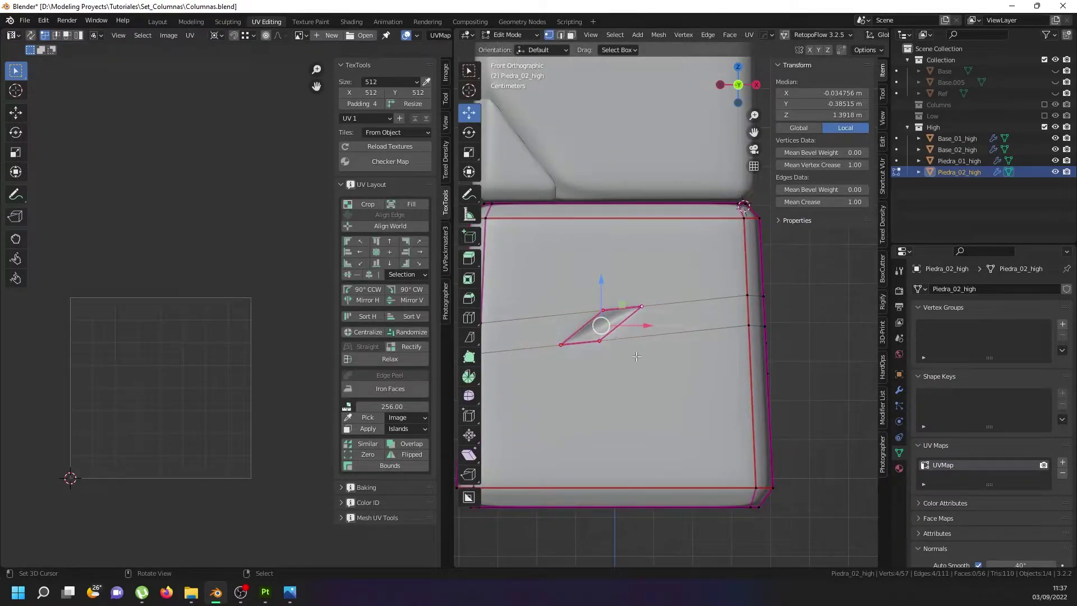
key(s)
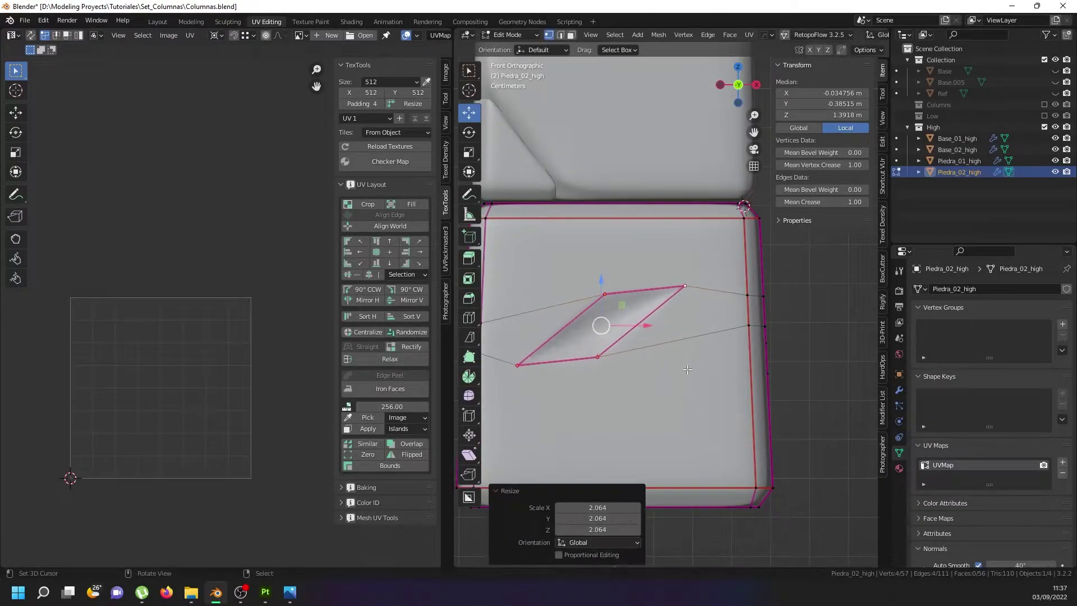
click(690, 373)
key(Tab)
middle_drag(610, 348, 640, 354)
key(Tab)
key(s)
click(650, 303)
key(Tab)
key(Tab)
Scale the dent's creased outline up moderately on the front face and review the whole column
key(s)
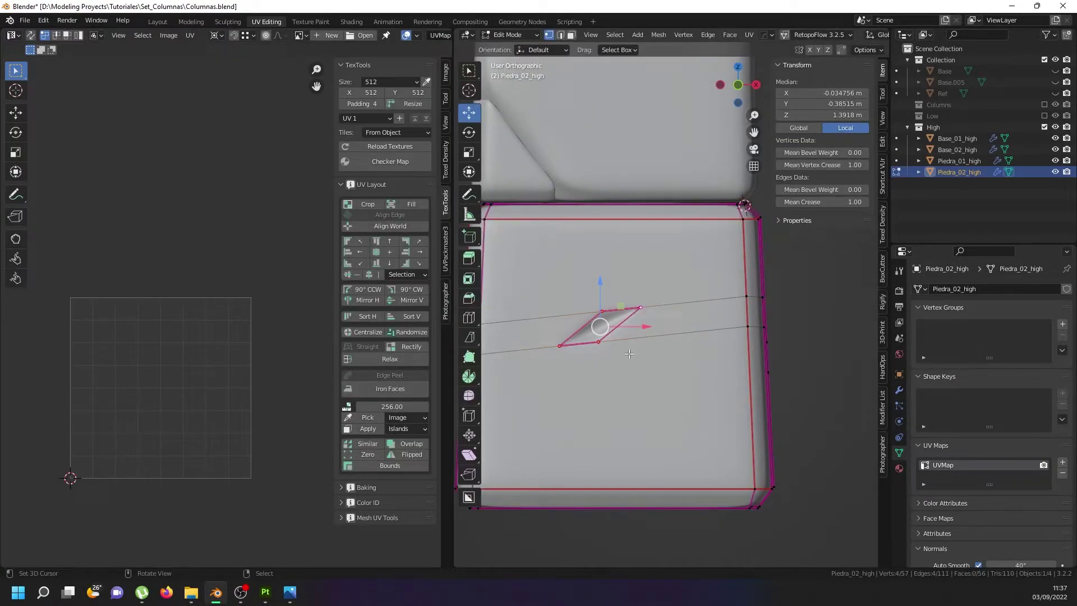
click(641, 364)
key(Tab)
middle_drag(642, 362, 635, 463)
scroll(609, 361, down, 5)
Examine the mesh of the upper base block from the front and at an angle
key(alt+a)
click(631, 475)
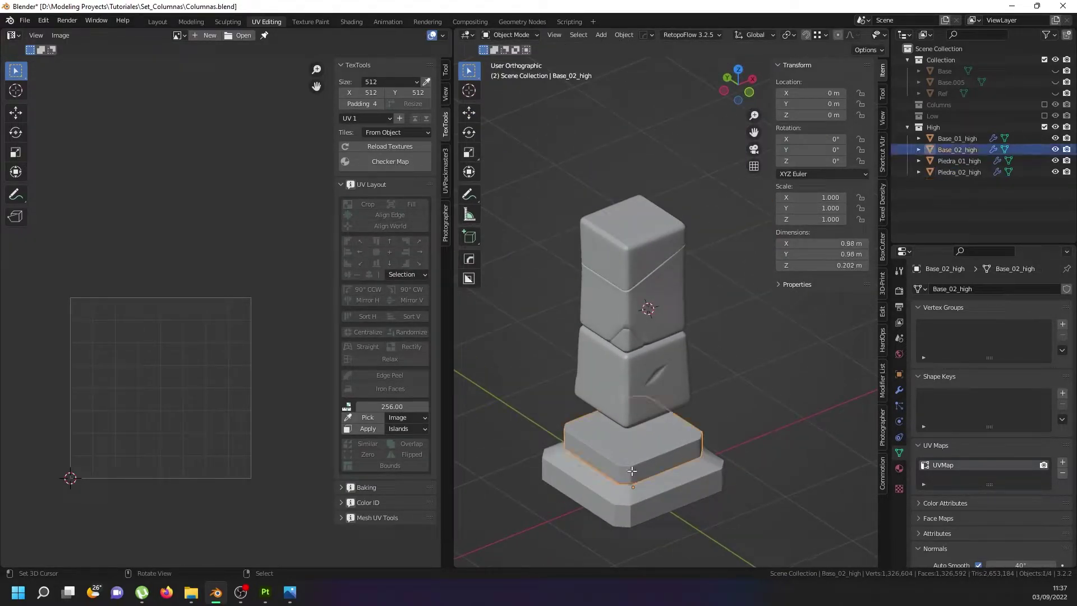
key(Tab)
key(KP_1)
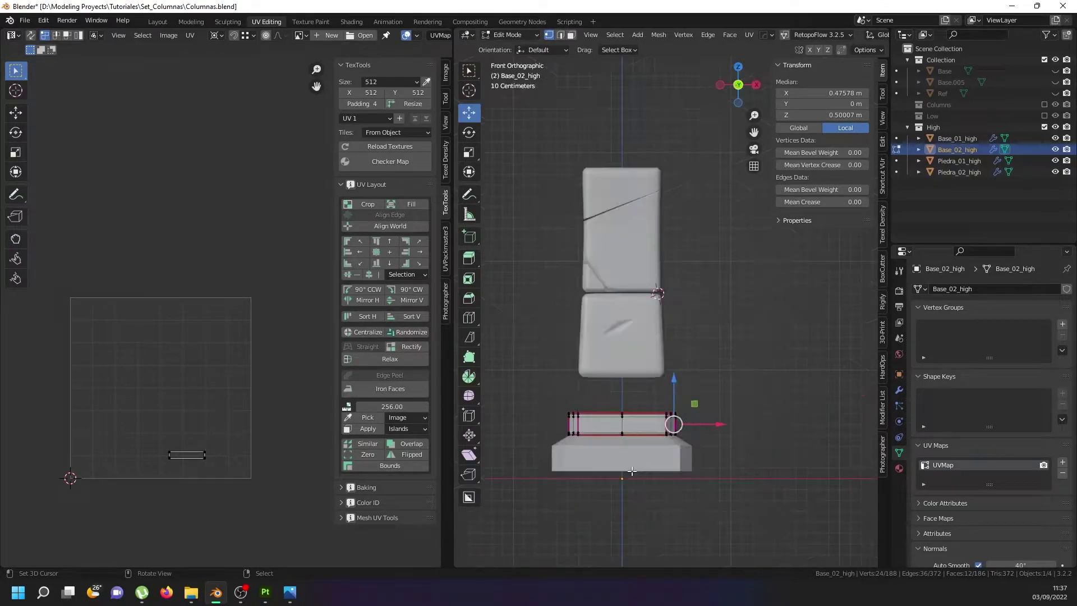
scroll(631, 471, up, 5)
middle_drag(706, 403, 552, 473)
key(Tab)
Examine the lower base block's mesh from several sides and view the complete column
click(583, 535)
middle_drag(583, 536, 584, 449)
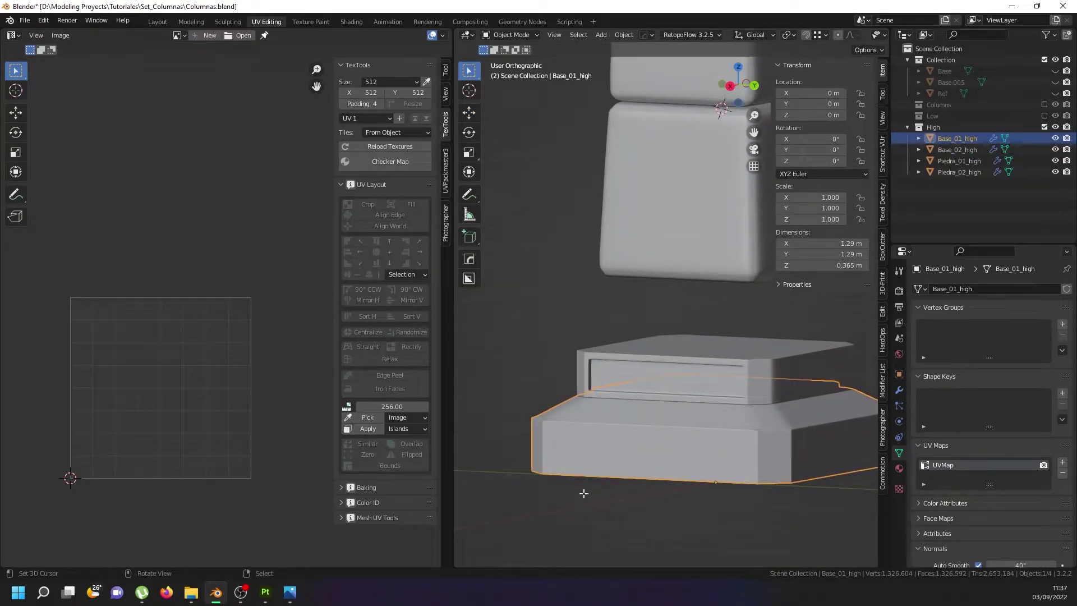
key(Tab)
scroll(596, 445, down, 3)
scroll(597, 445, up, 4)
mouse_move(596, 445)
middle_down()
mouse_move(729, 382)
mouse_move(743, 387)
mouse_move(591, 429)
middle_up()
middle_drag(688, 423, 659, 474)
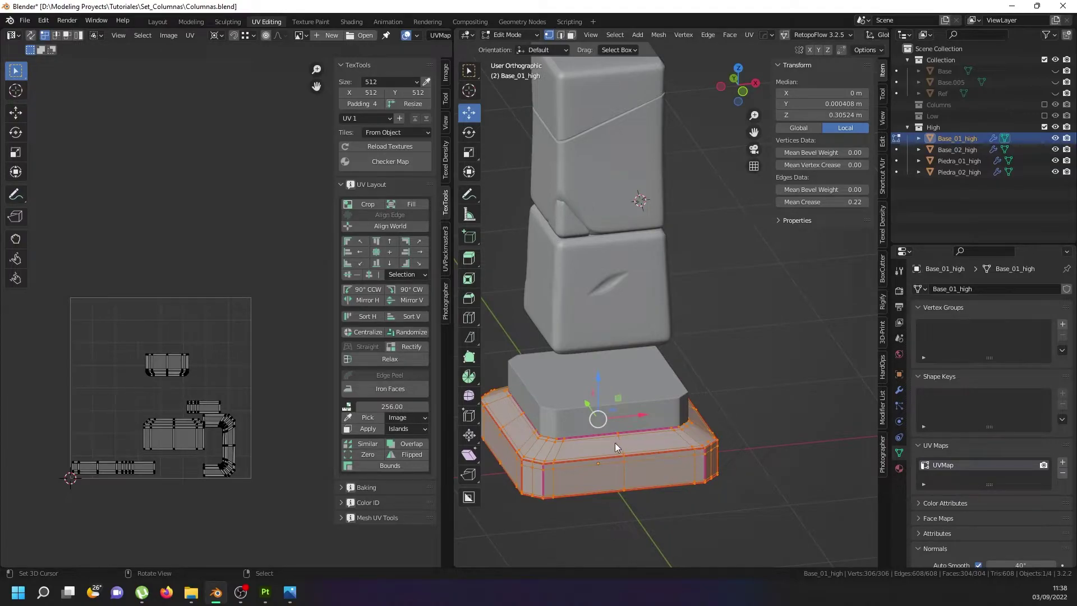
key(Tab)
scroll(661, 457, down, 3)
middle_drag(659, 445, 631, 442)
Select the four high-poly pieces, save the scene and export the selection as Wavefront OBJ over ColumnasHigh.obj
key(a)
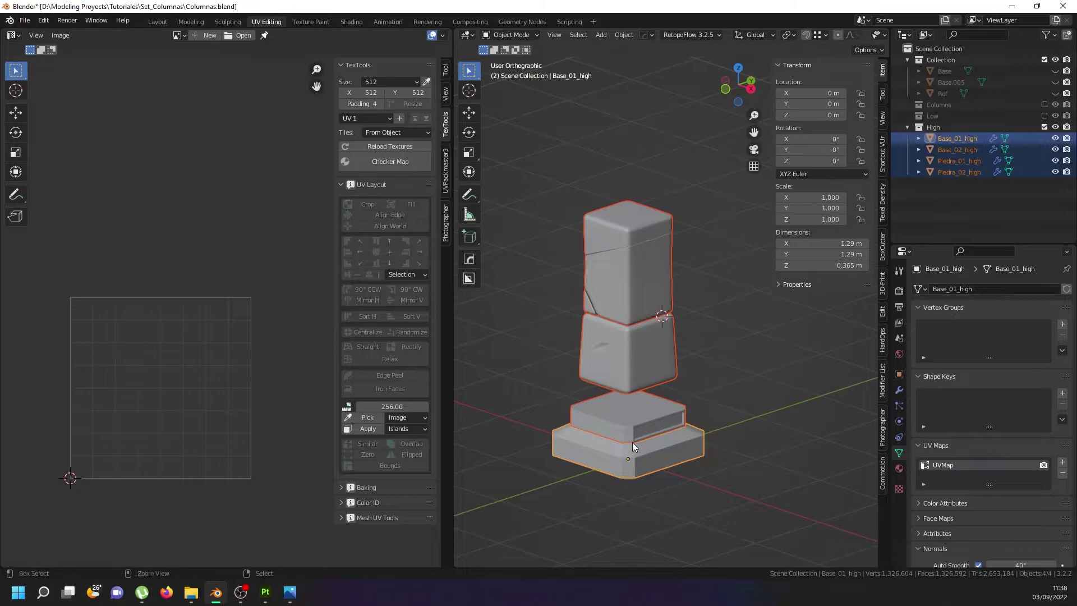
key(ctrl+s)
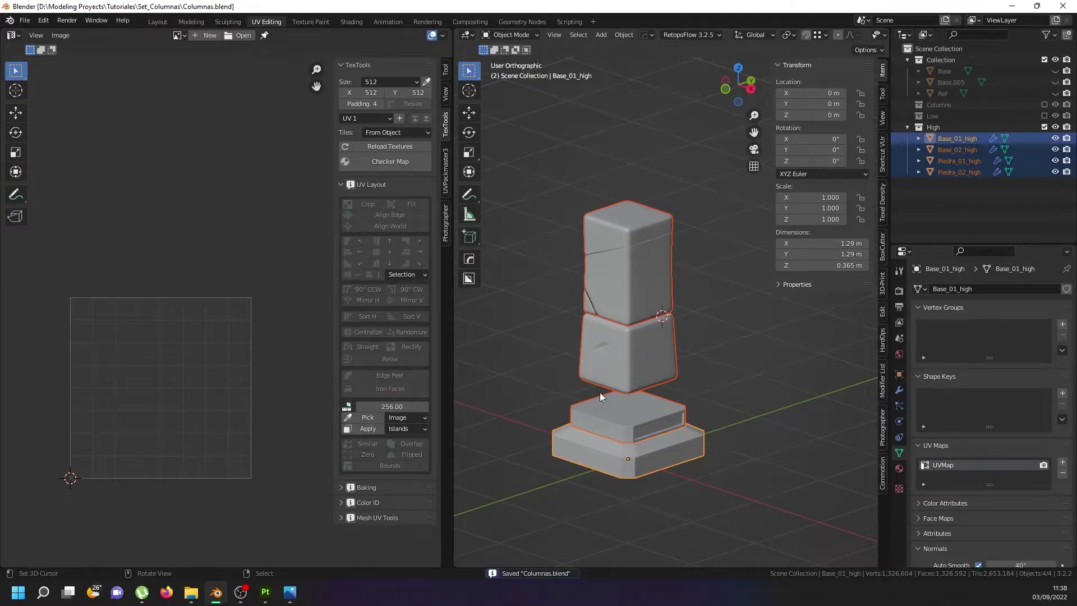
click(24, 20)
mouse_move(83, 186)
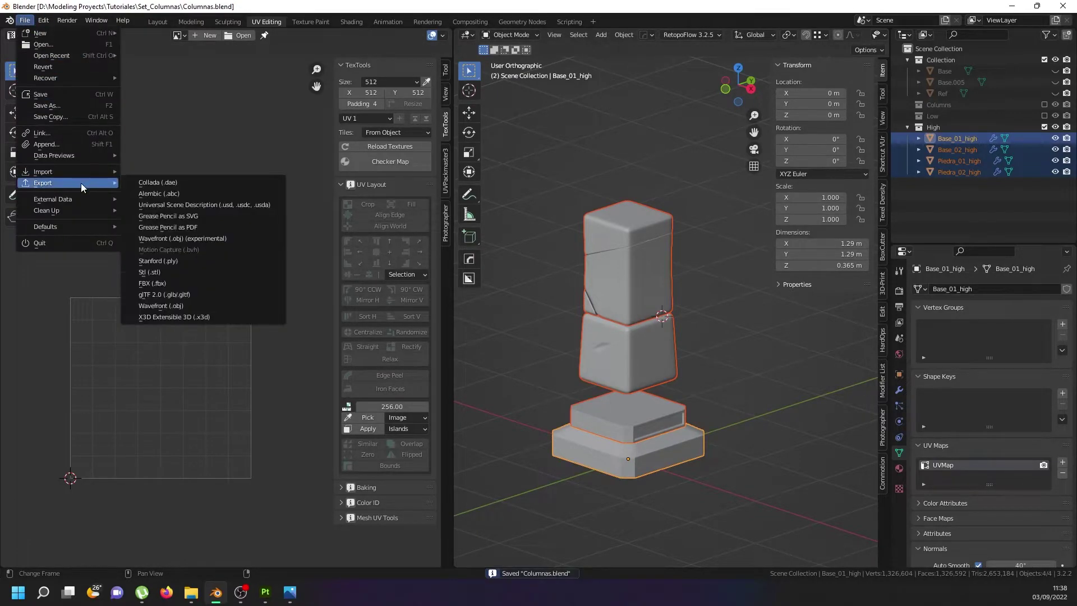
click(214, 307)
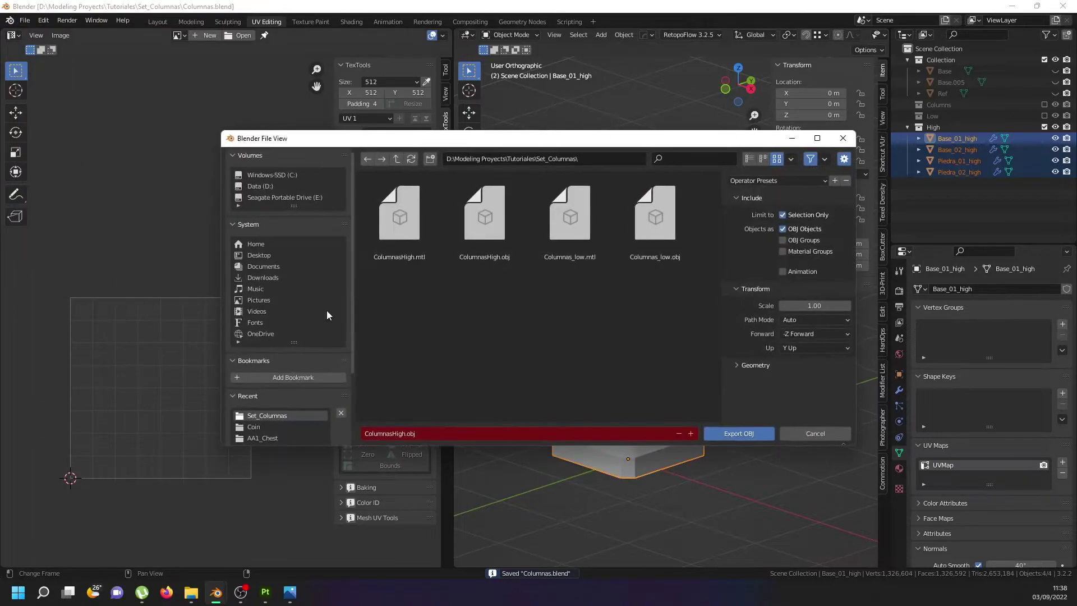
double_click(499, 231)
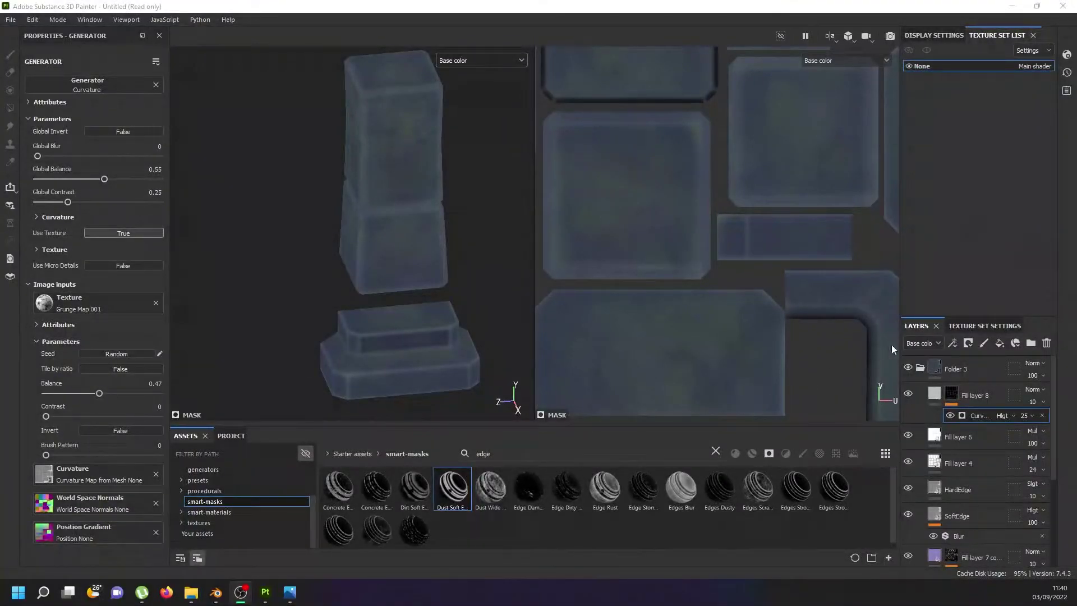
In Substance 3D Painter, bake all seven mesh maps for the None texture set from the ColumnasHigh mesh
click(980, 324)
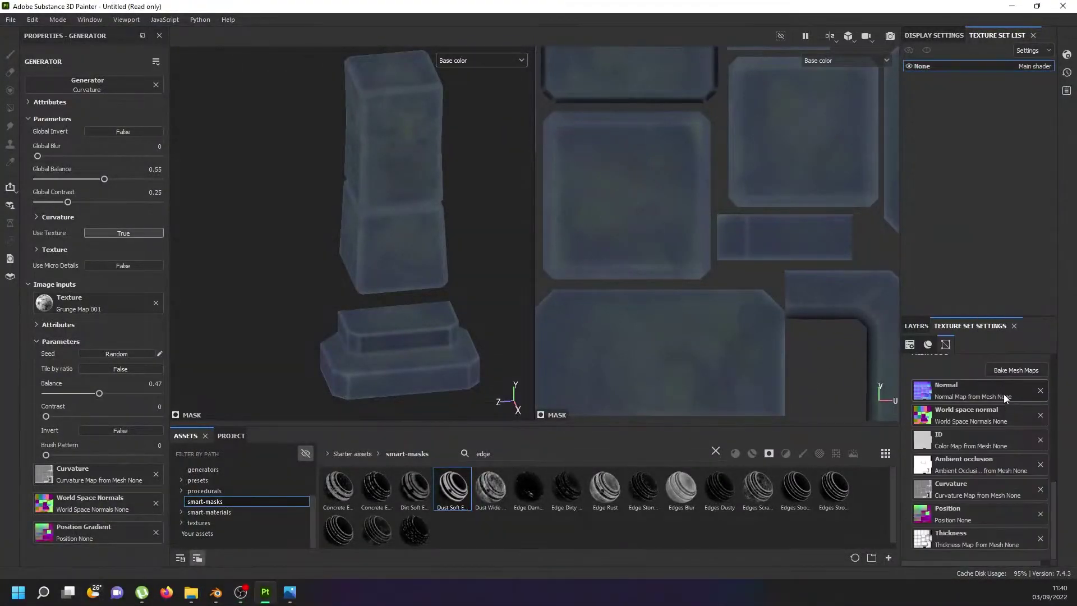
click(1016, 370)
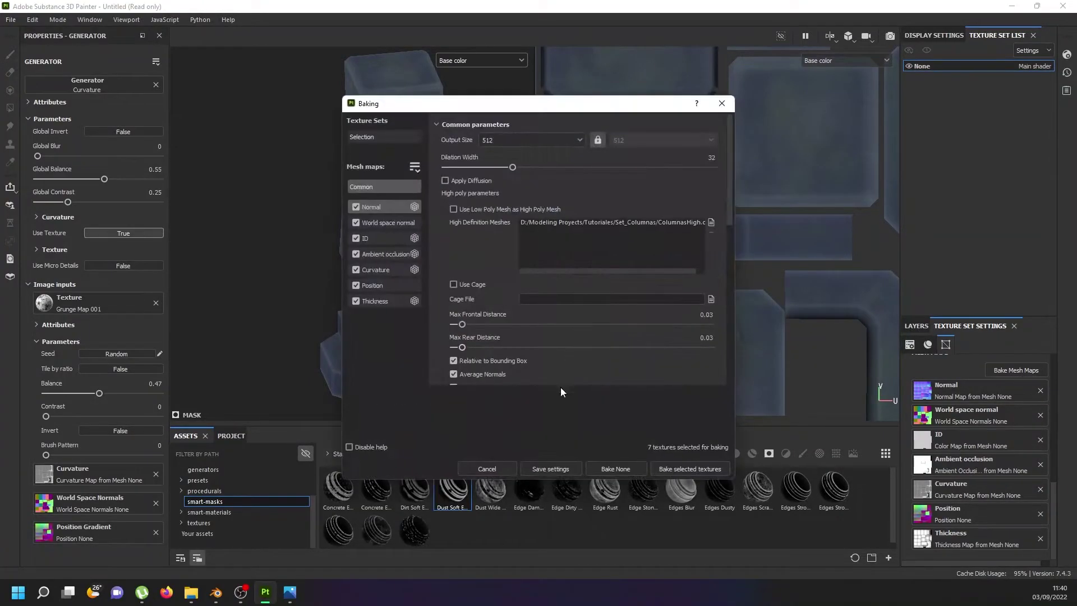
click(625, 469)
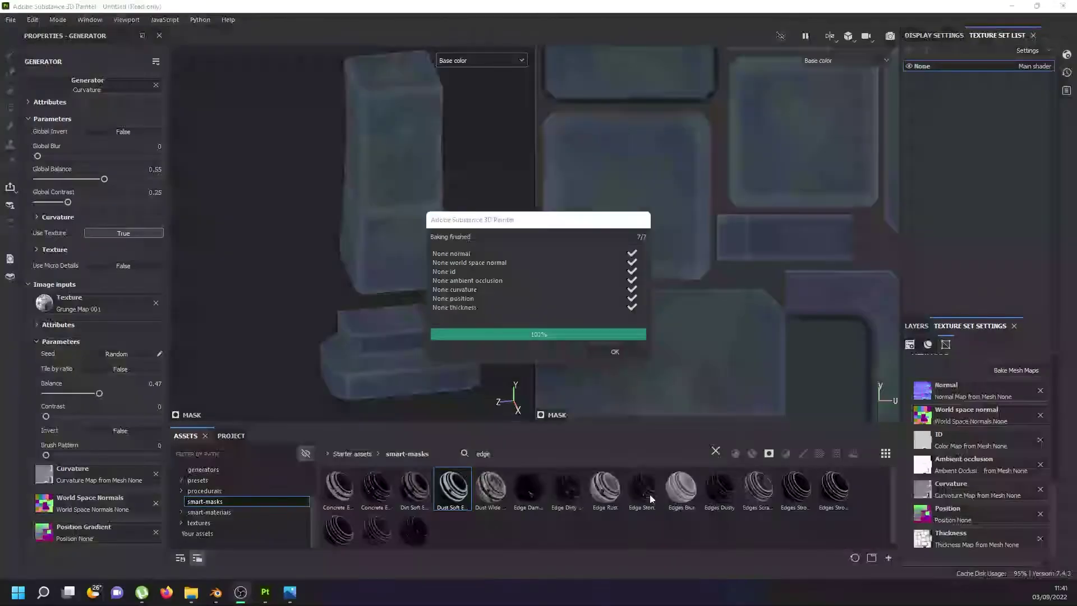
click(617, 351)
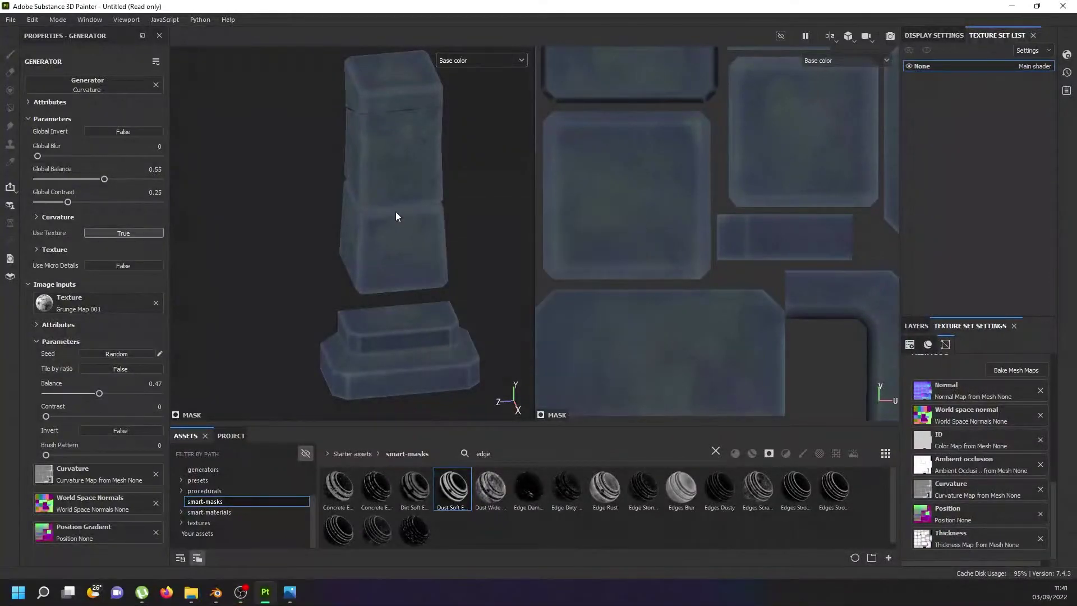
Examine the baked crack and corner chip on the column's upper stone block from several sides
scroll(364, 180, up, 5)
alt+drag(325, 140, 445, 151)
alt+middle_drag(361, 150, 326, 167)
scroll(384, 295, up, 5)
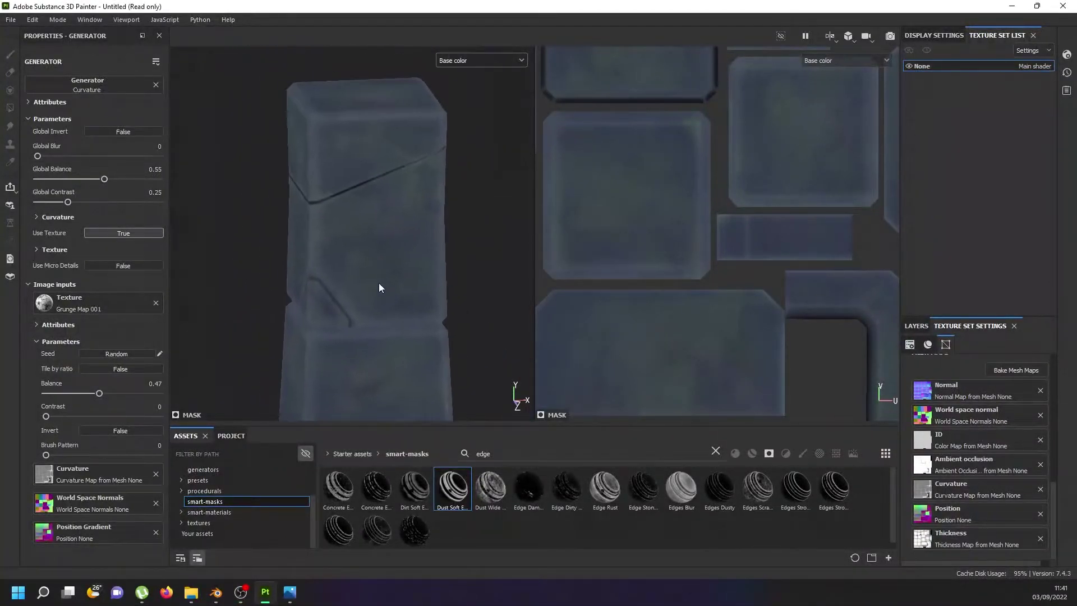
alt+drag(334, 195, 402, 208)
scroll(402, 200, down, 6)
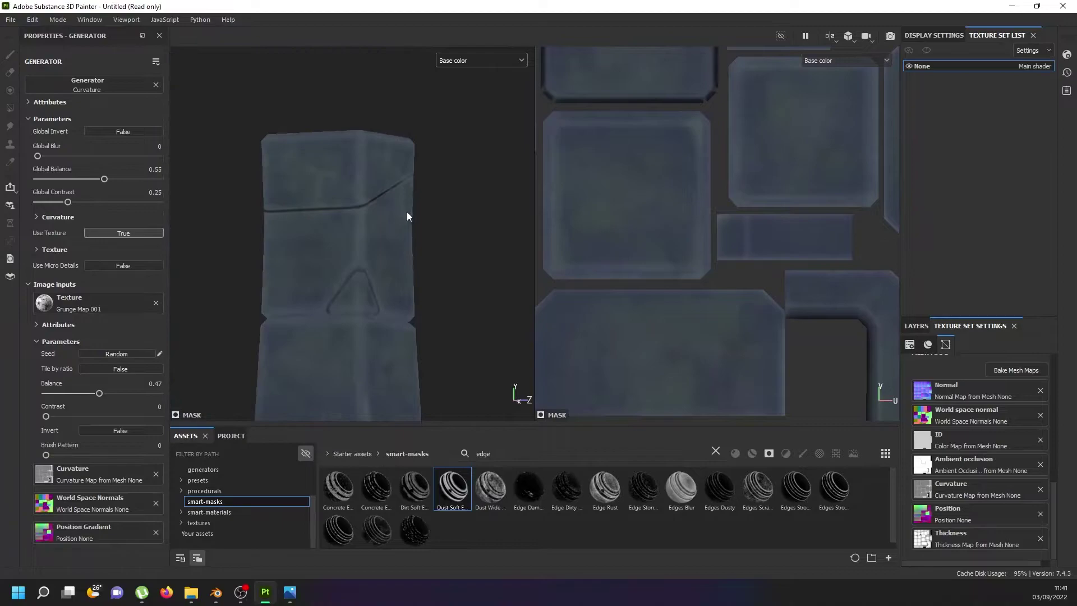
alt+drag(422, 278, 315, 278)
scroll(375, 282, up, 3)
scroll(315, 278, up, 4)
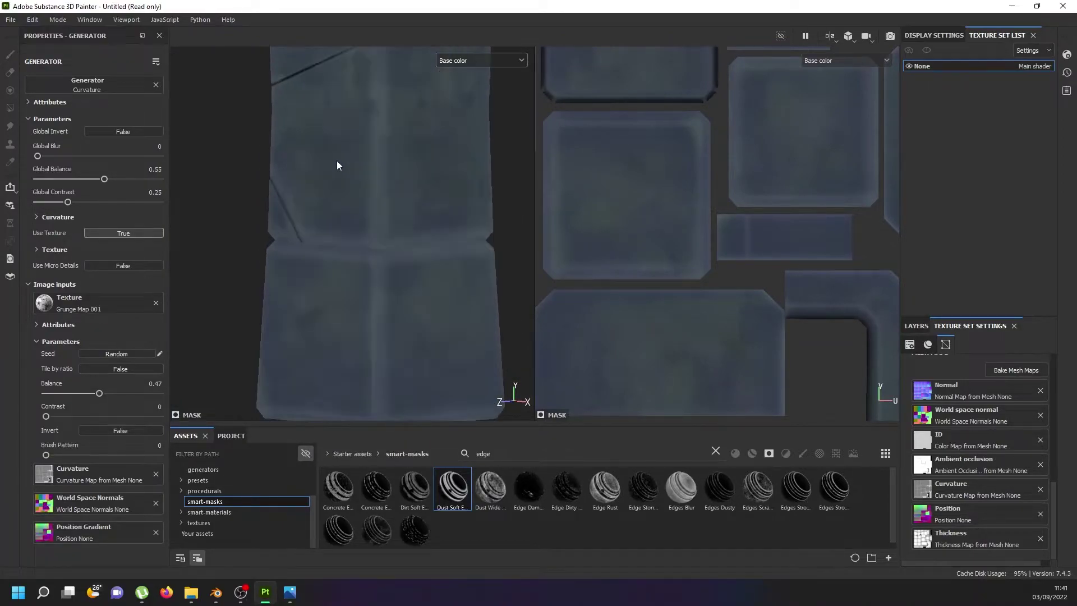
alt+middle_drag(286, 234, 360, 240)
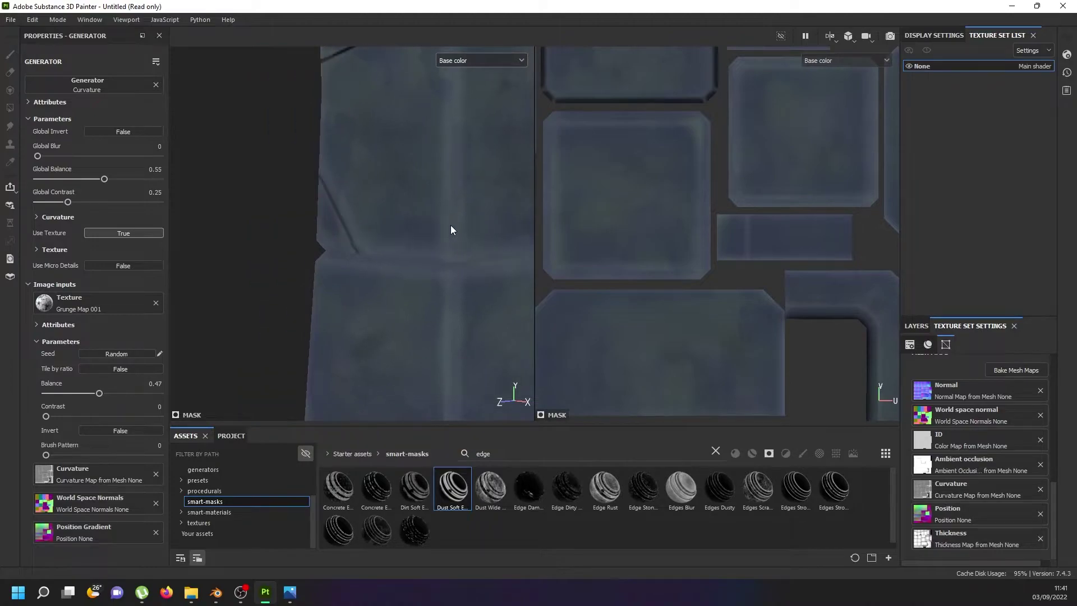
Examine both stone blocks from a distance and the baked dent on the lower block up close
scroll(381, 241, down, 3)
scroll(389, 240, down, 2)
scroll(418, 229, up, 2)
alt+drag(419, 229, 423, 249)
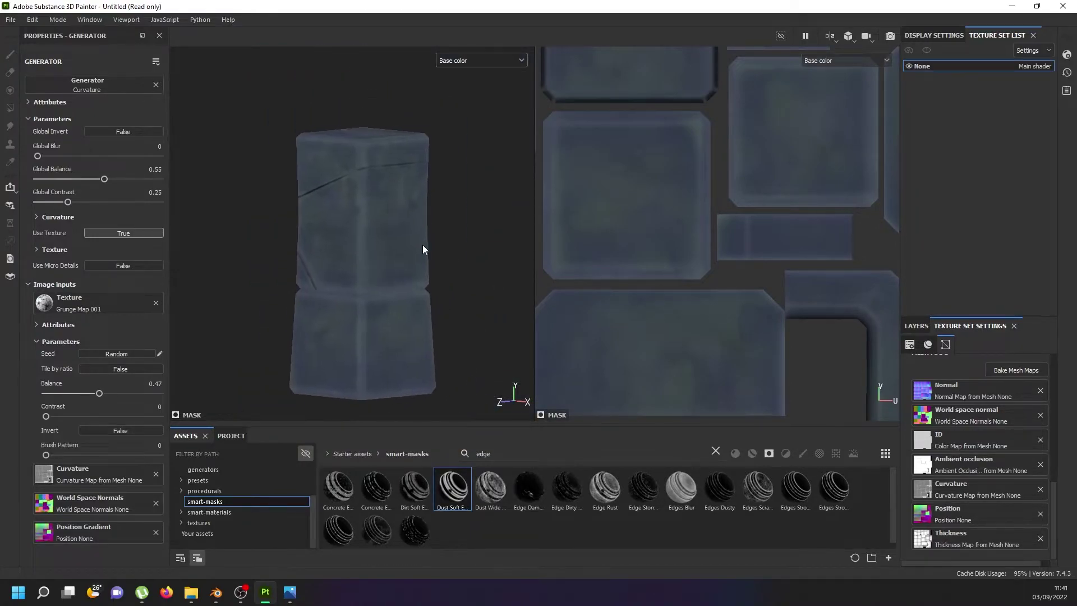
mouse_move(327, 276)
alt+mouse_down()
mouse_move(356, 250)
mouse_move(274, 264)
mouse_move(118, 233)
mouse_move(308, 272)
alt+mouse_up()
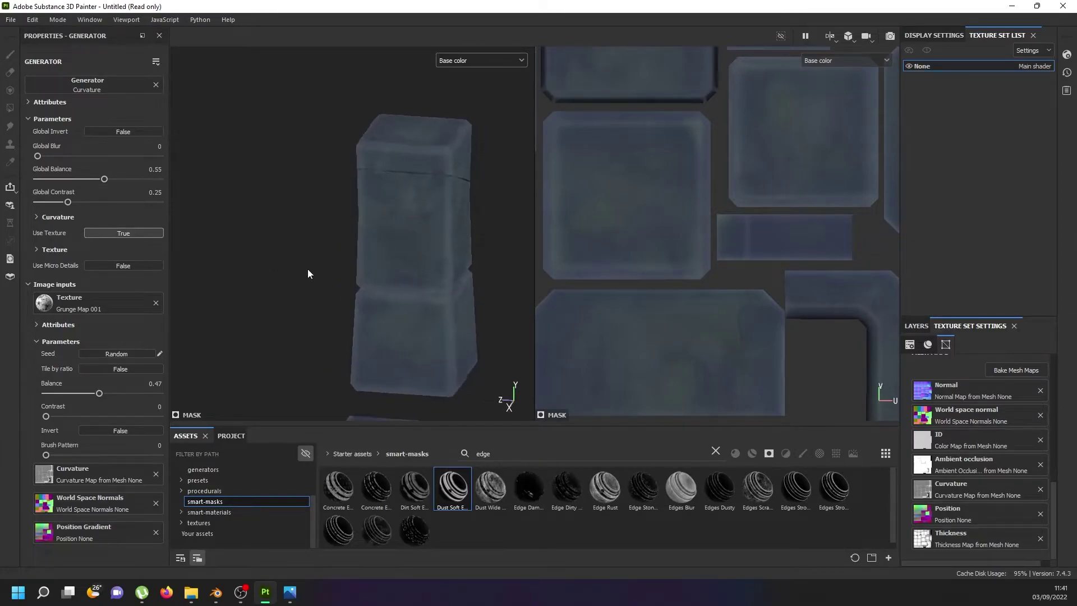
scroll(308, 272, up, 2)
alt+middle_drag(308, 271, 373, 193)
scroll(359, 207, up, 2)
alt+drag(344, 224, 441, 236)
alt+drag(327, 236, 401, 175)
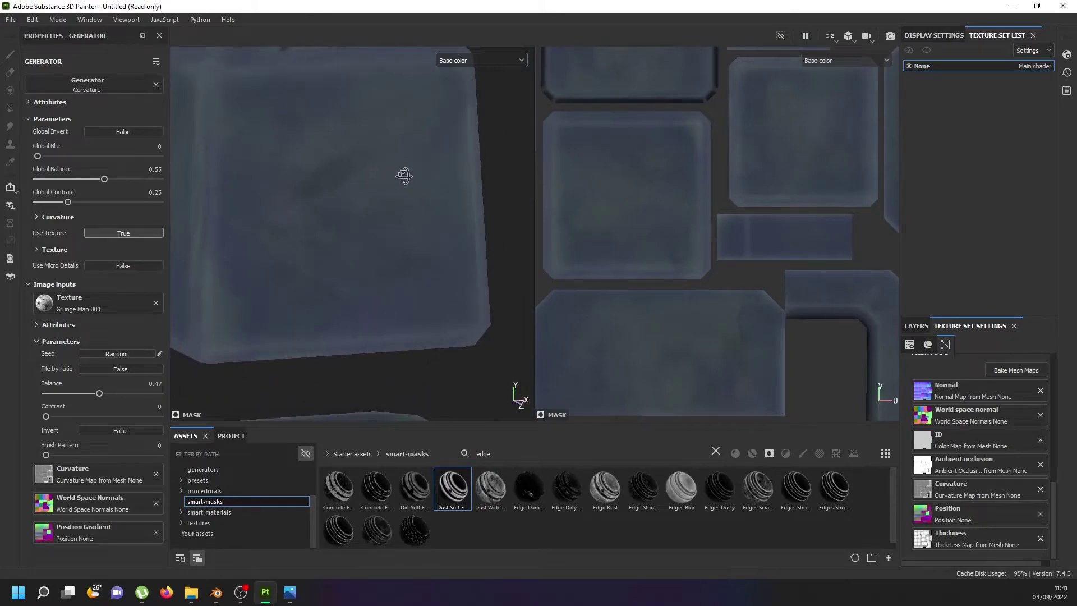
alt+drag(290, 208, 347, 204)
Review the whole baked column, including its base, from different angles
scroll(348, 206, down, 5)
alt+drag(418, 234, 186, 272)
alt+drag(358, 147, 348, 254)
alt+drag(348, 144, 260, 197)
scroll(349, 143, up, 3)
scroll(349, 163, down, 2)
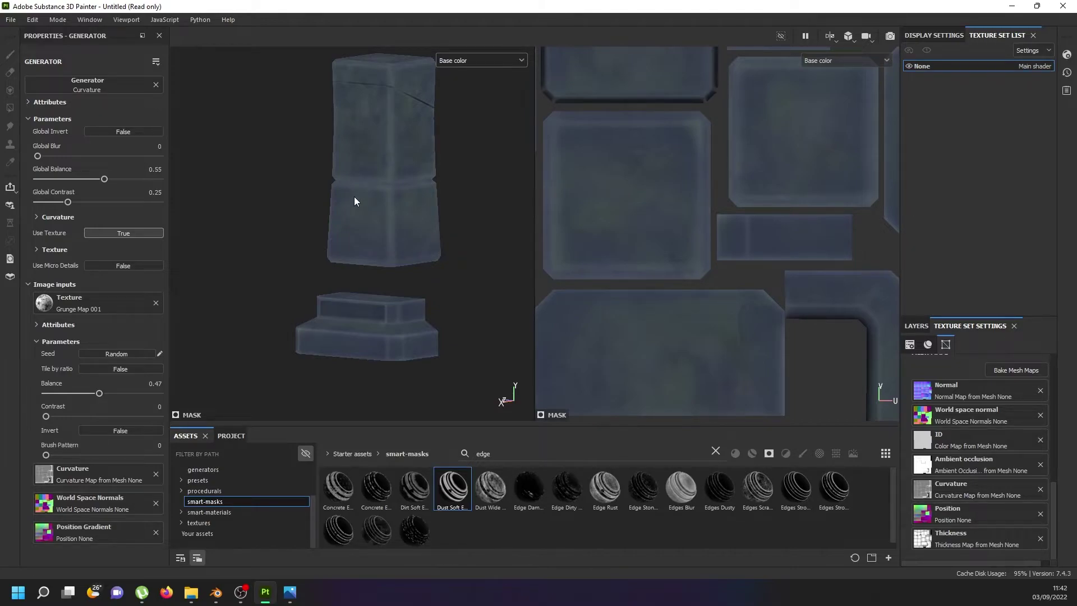
Start exporting the textures and browse for the output directory in D:\Modeling Proyects\Tutoriales\Set_Columnas
click(10, 20)
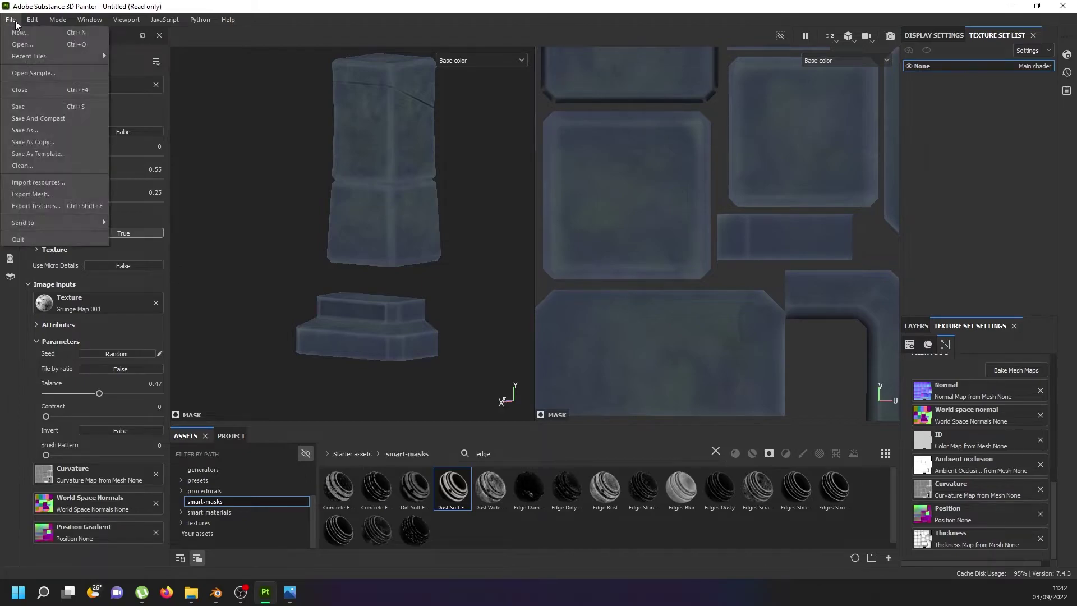
click(45, 206)
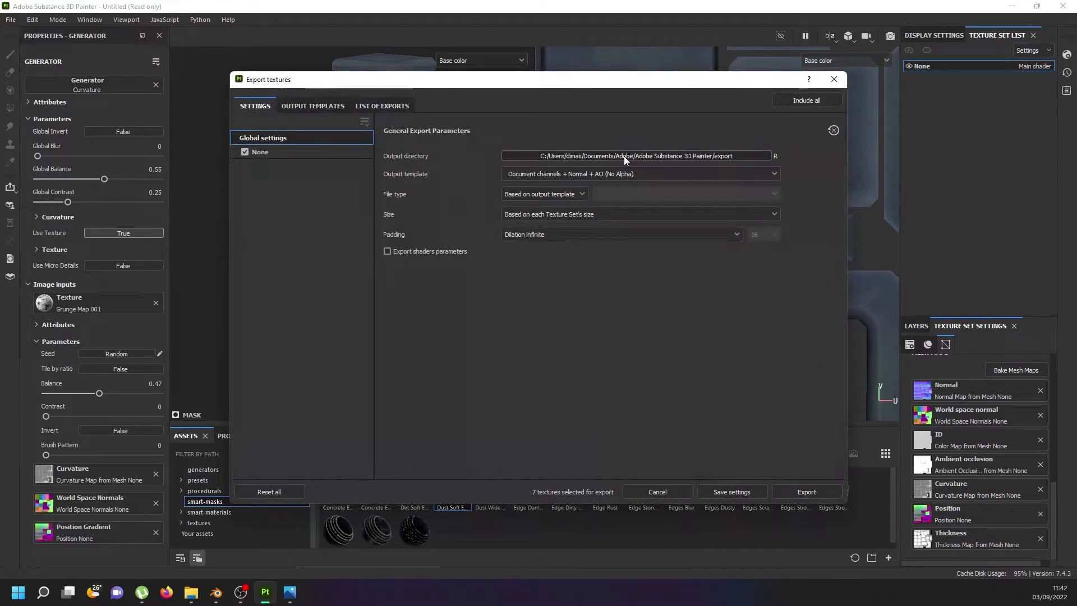
click(624, 157)
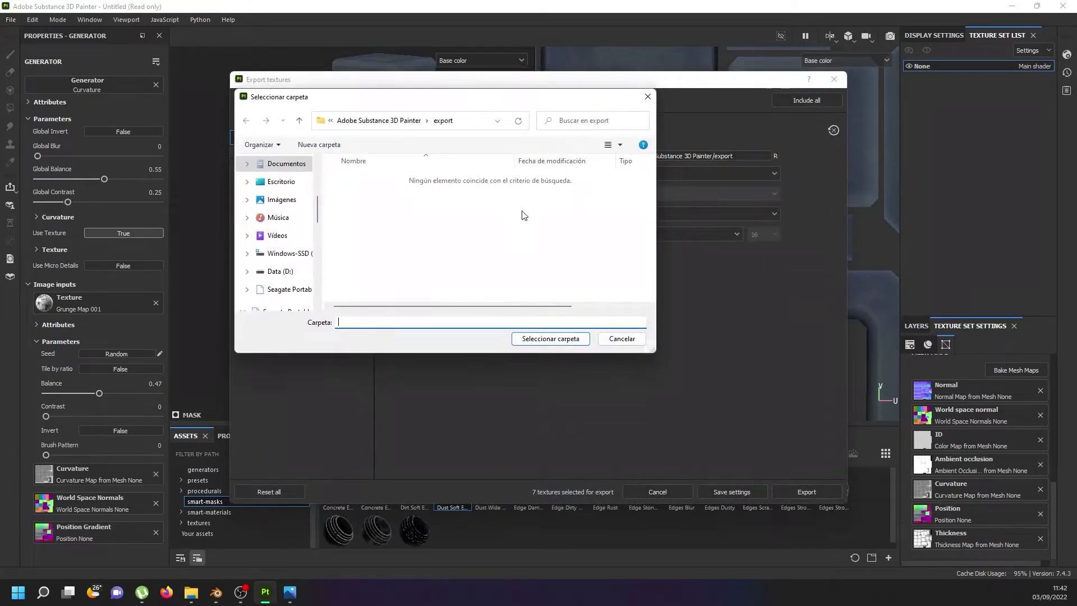
click(477, 119)
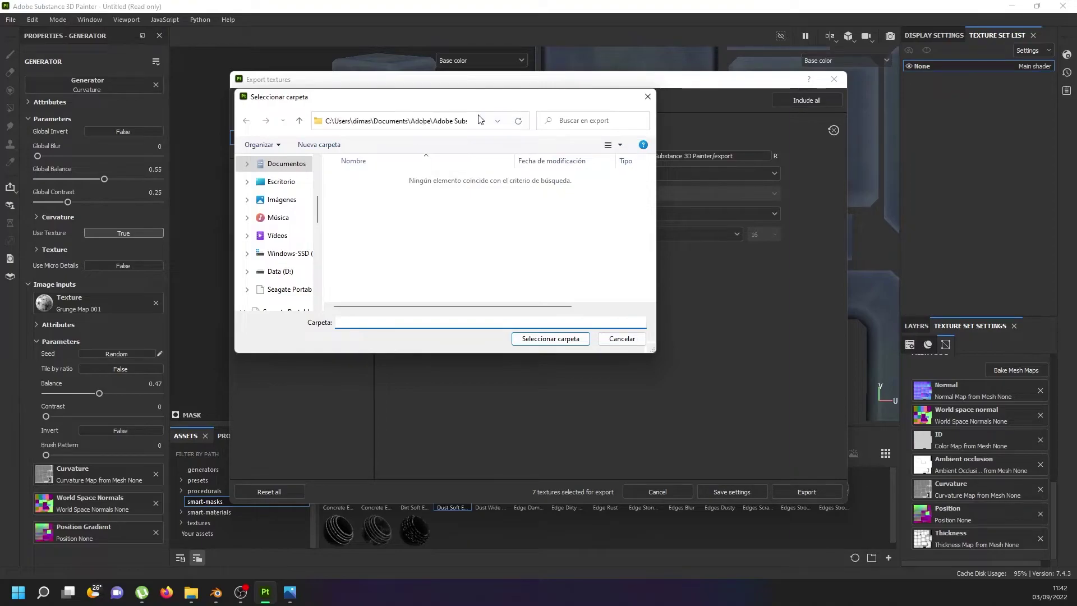
text(D:\Modeling Proyects\Tutoriales\Set_Columnas)
key(Return)
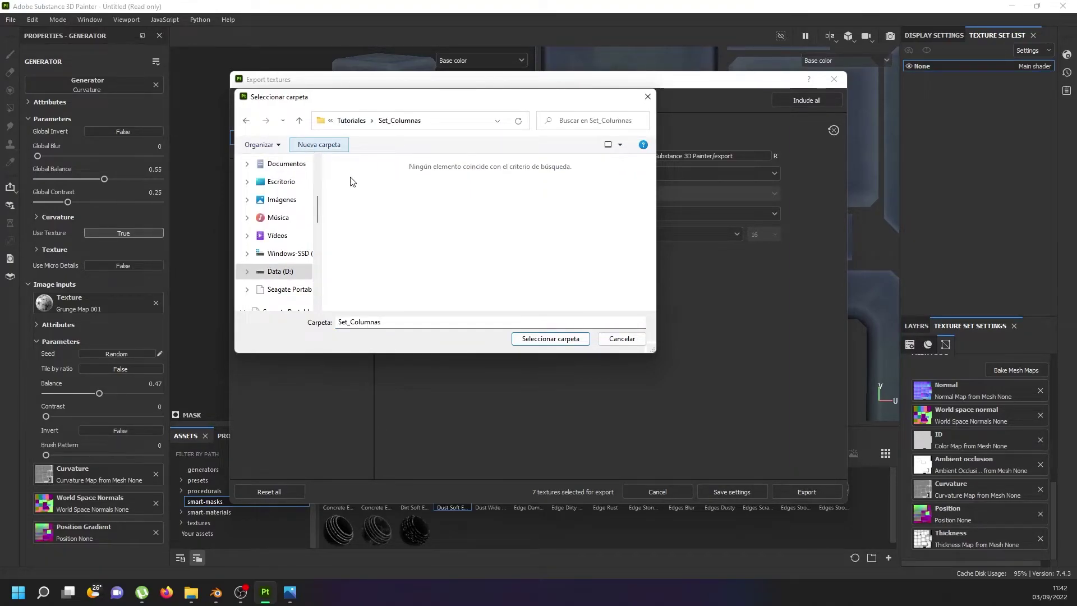
Create a folder named tEXTURES inside Set_Columnas and choose it as the texture output directory
key(ctrl+shift+n)
text(tEXTURES)
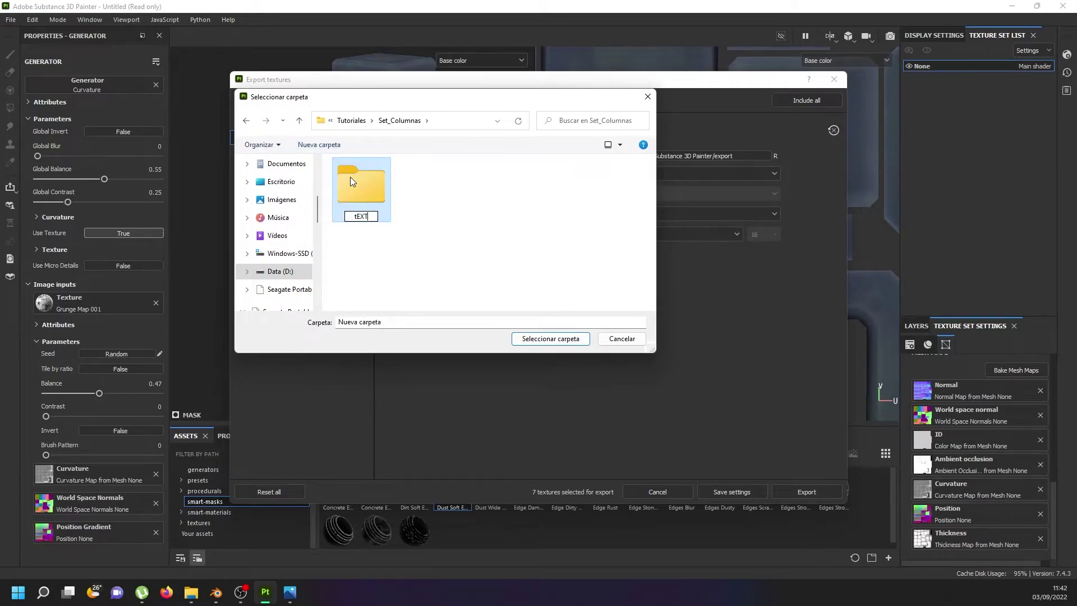
key(Return)
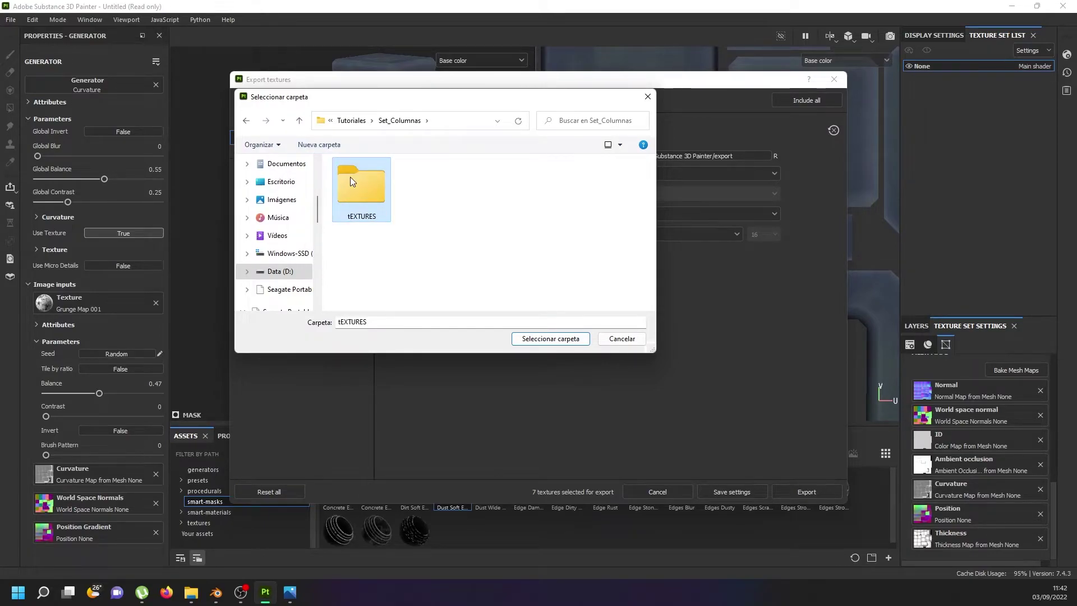
double_click(350, 176)
click(555, 339)
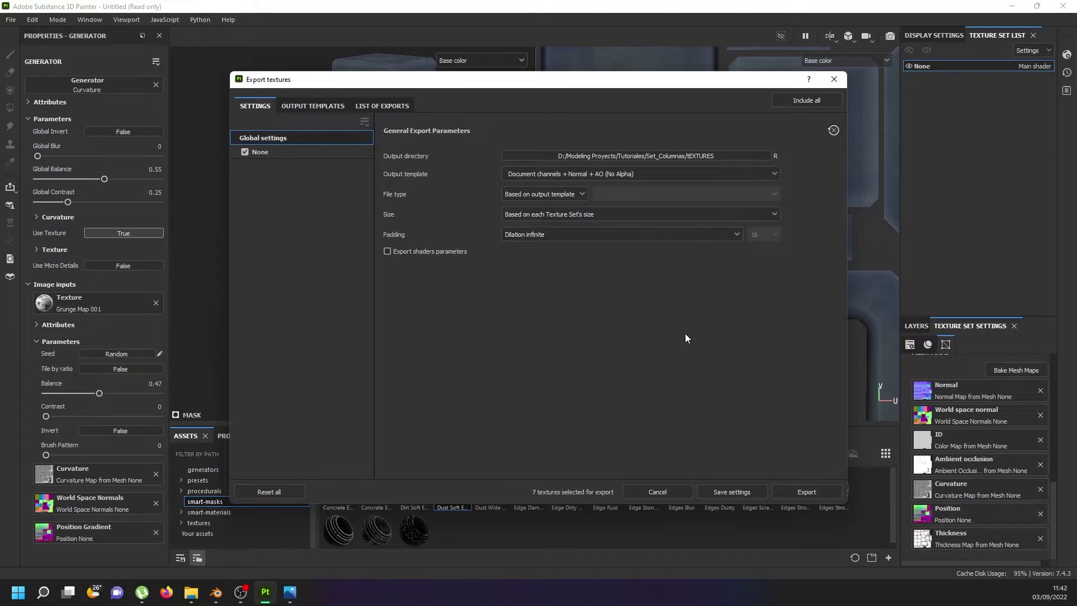
Set the texture export's output template to PBR Metallic Roughness
click(594, 174)
scroll(528, 280, down, 5)
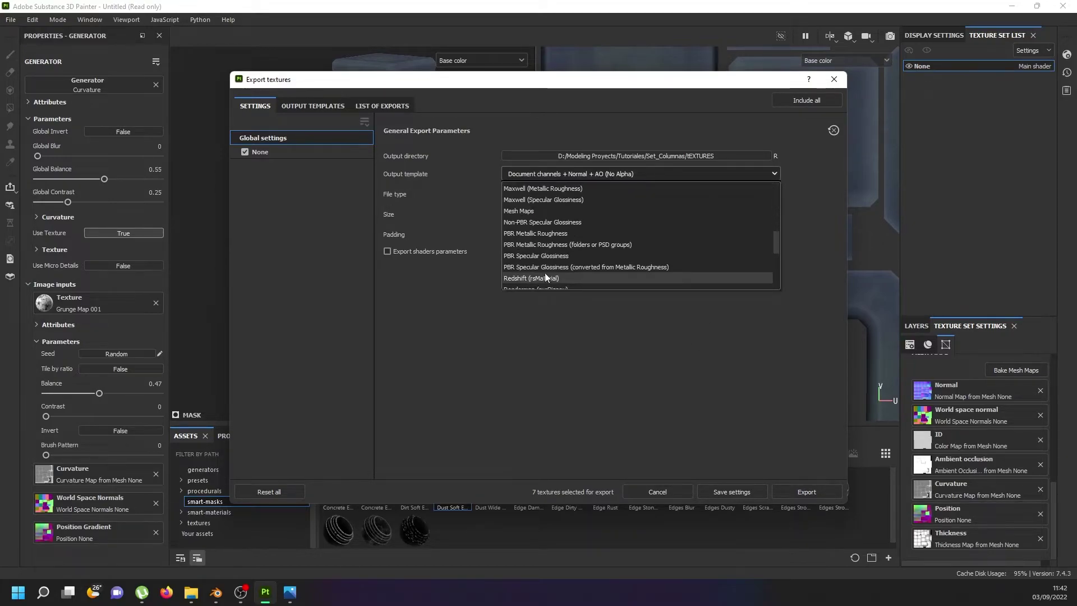
click(577, 233)
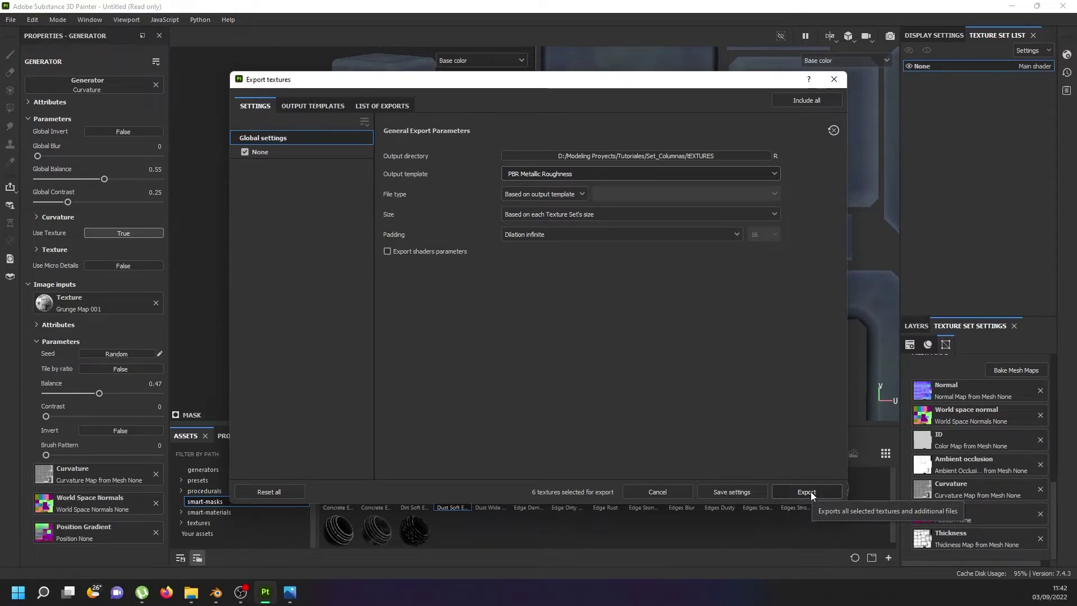
Set the texture export's output template to Diffuse
click(727, 167)
scroll(633, 216, up, 5)
scroll(615, 238, down, 3)
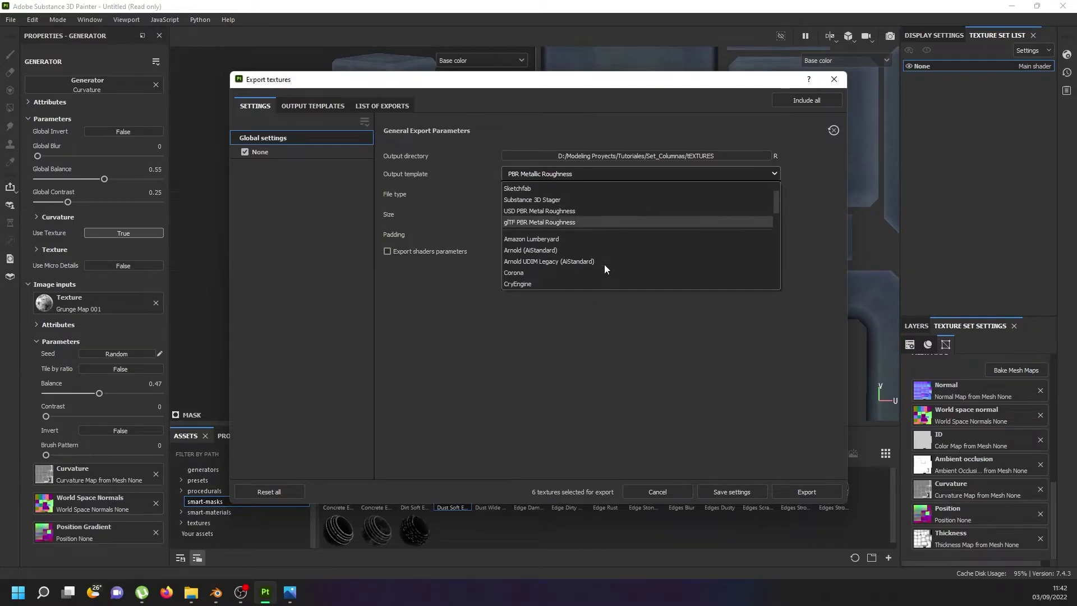
scroll(564, 240, down, 1)
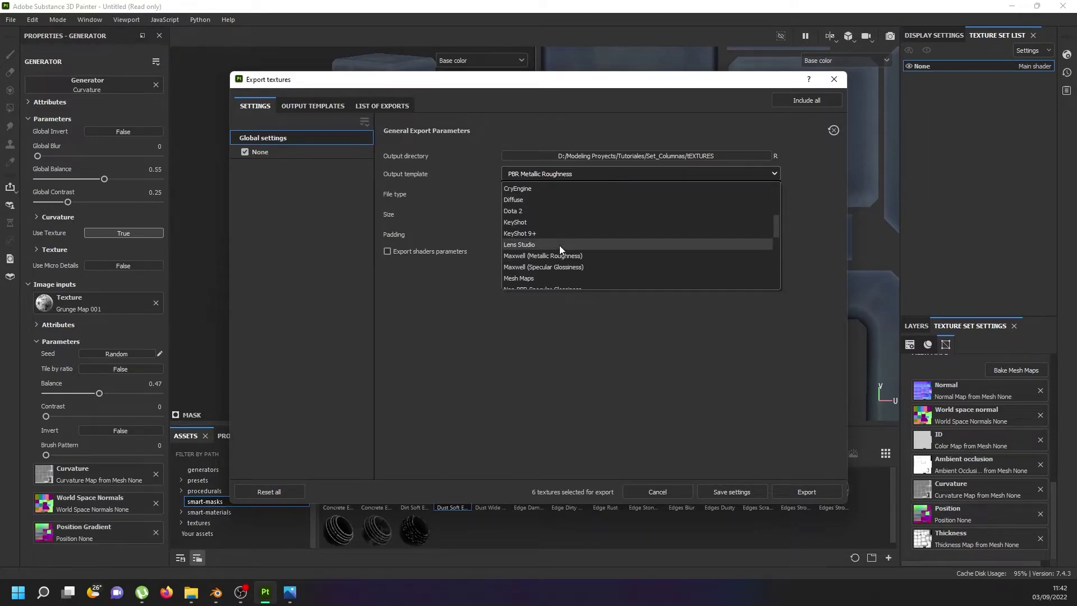
click(534, 194)
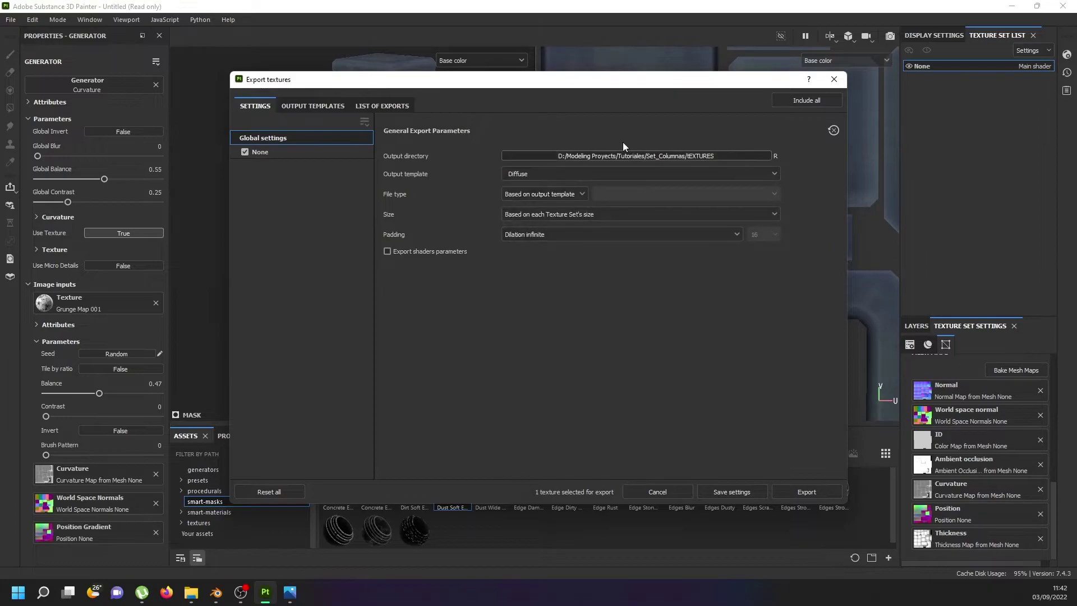
Check the list of files for export, and examine the output maps of the PBR Specular Glossiness and PBR Metallic Roughness presets
click(374, 106)
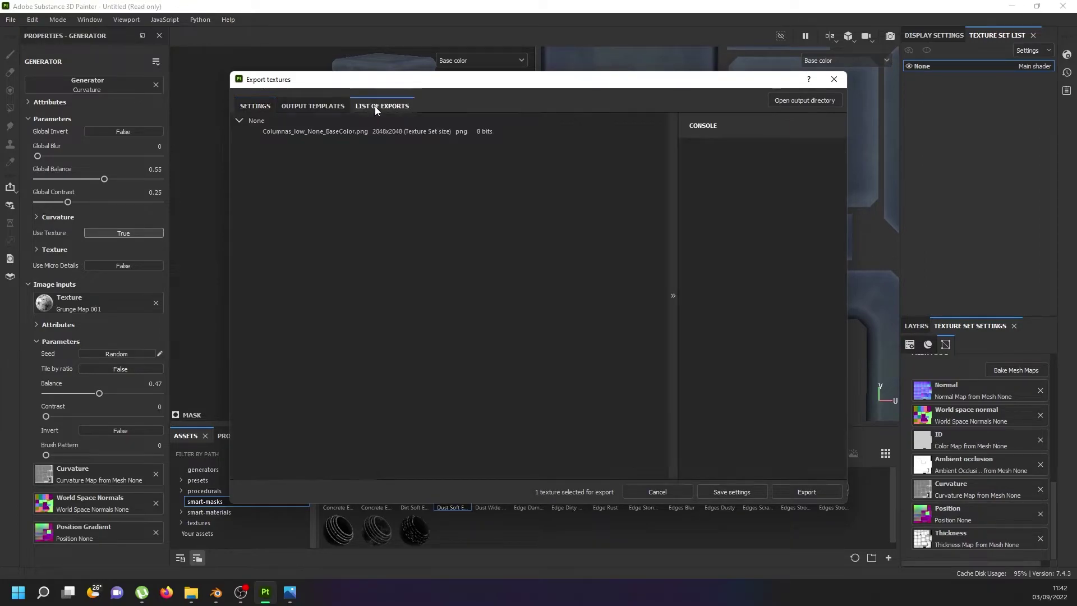
click(336, 99)
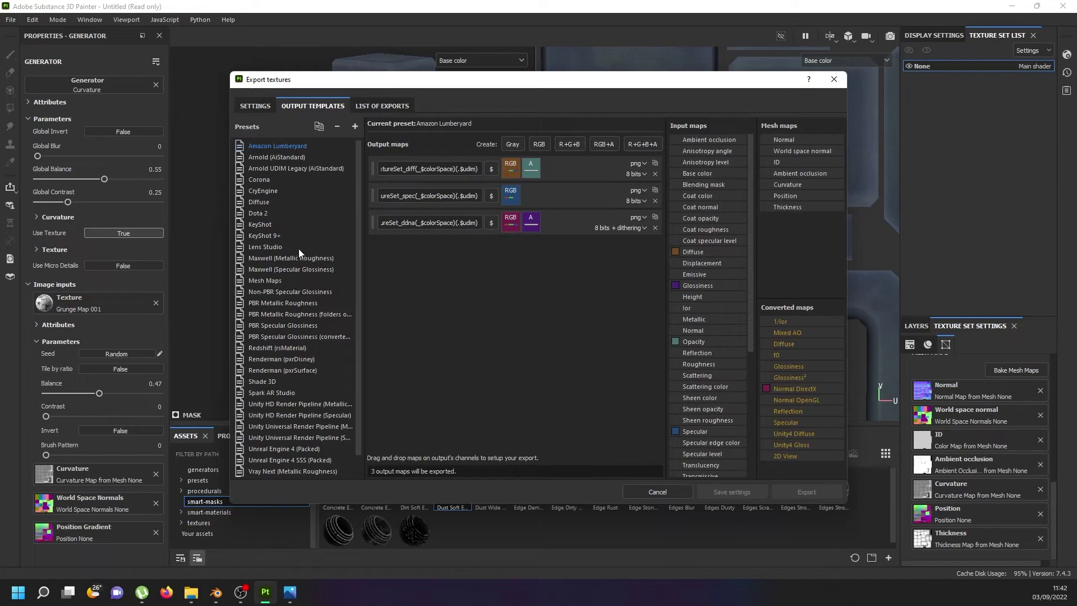
scroll(283, 328, down, 1)
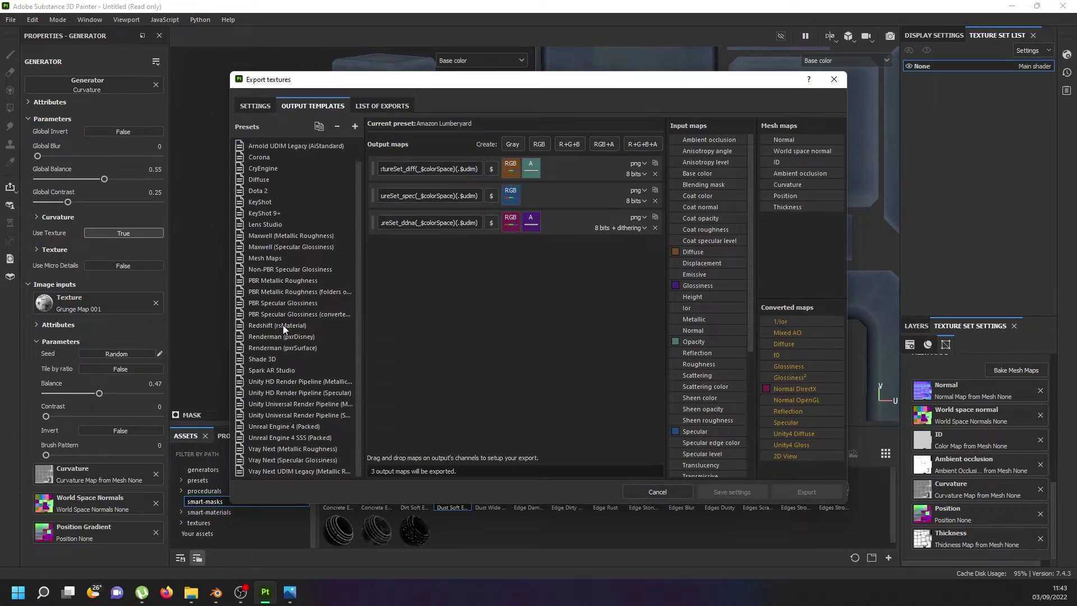
click(285, 306)
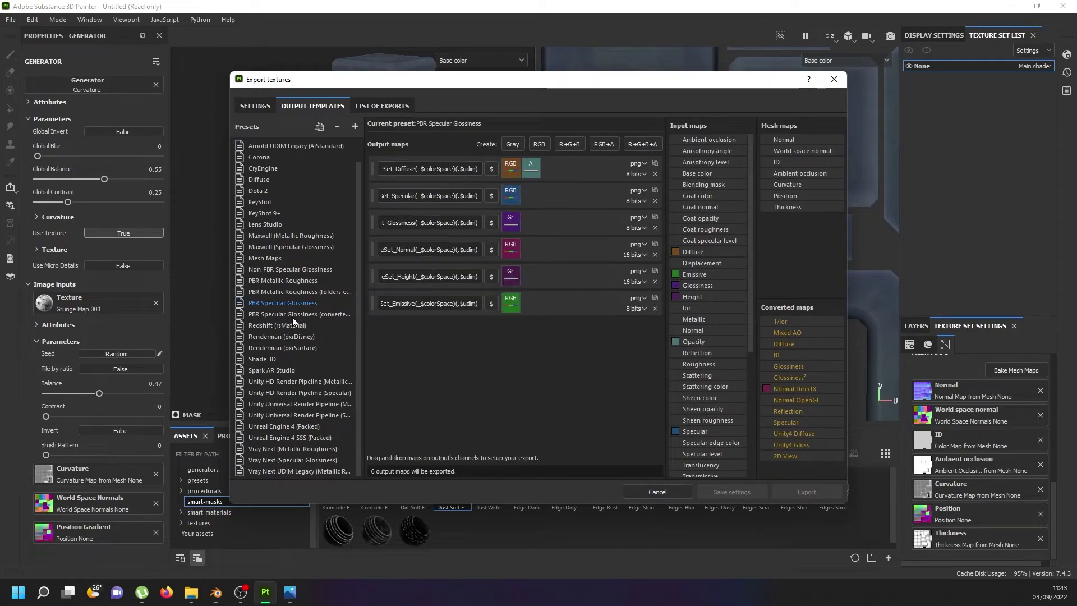
click(304, 281)
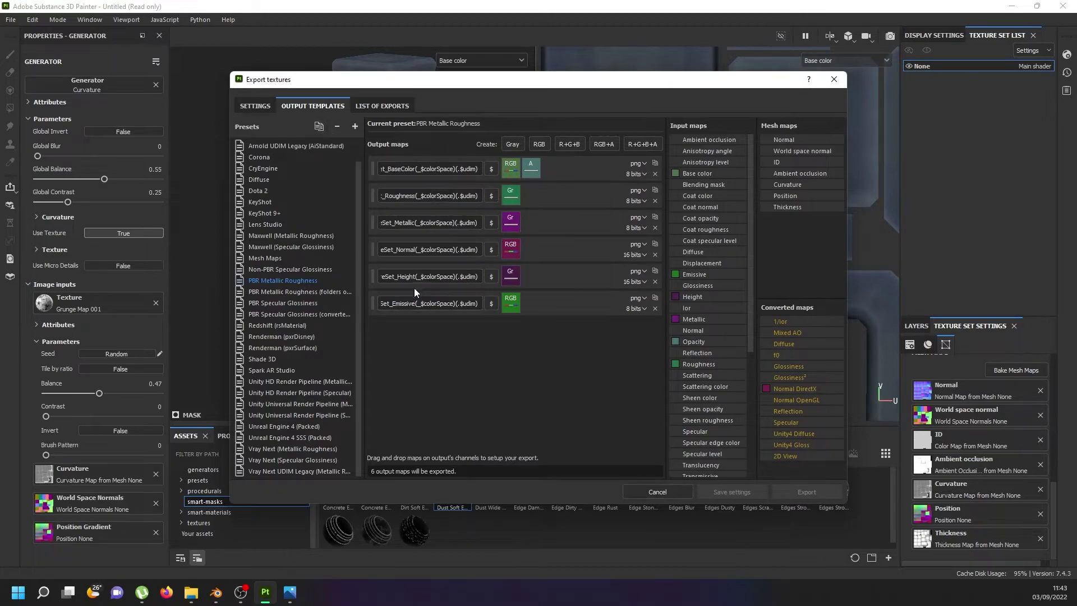
Export the column's textures with the current global settings and inspect the exported Columnas_low_None_BaseColor.png image
click(254, 105)
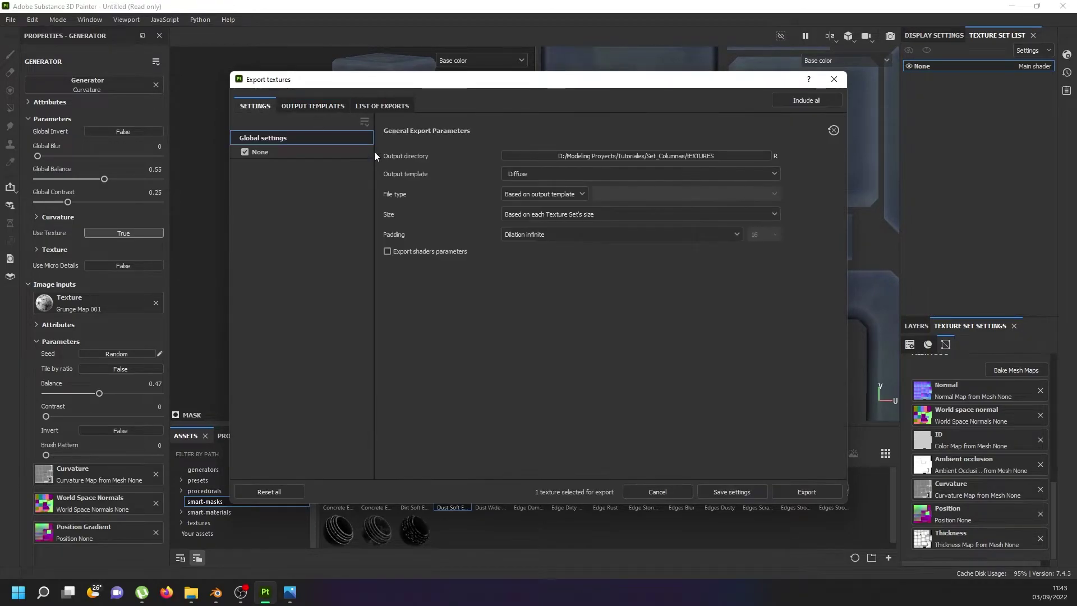
click(810, 492)
click(196, 595)
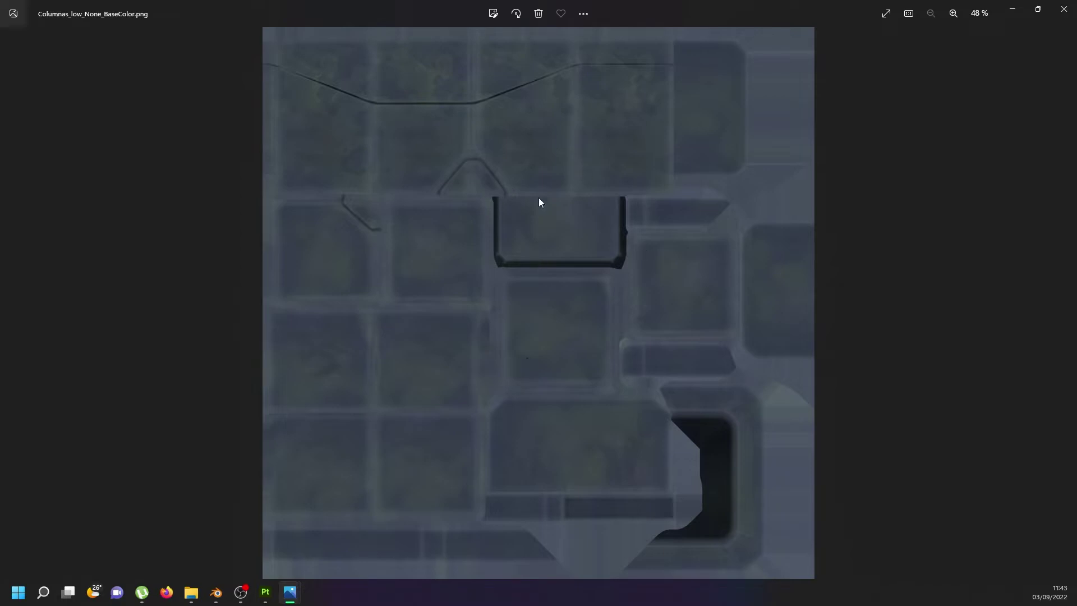
scroll(560, 274, up, 3)
scroll(522, 216, down, 3)
click(1061, 7)
Switch to Blender, exclude the High collection from the view layer and include the Low collection
click(216, 592)
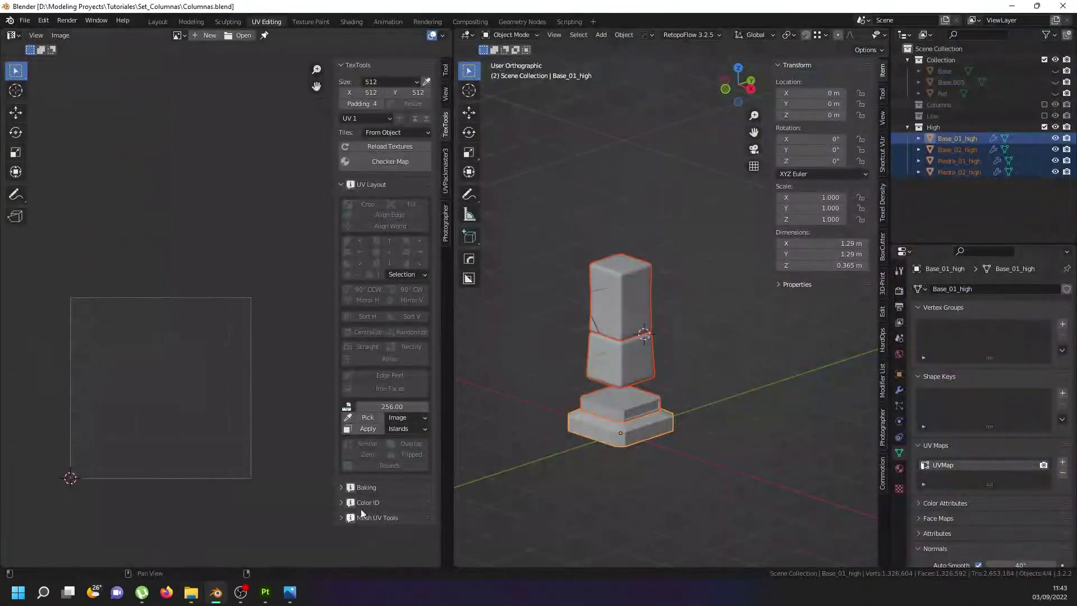
click(1043, 127)
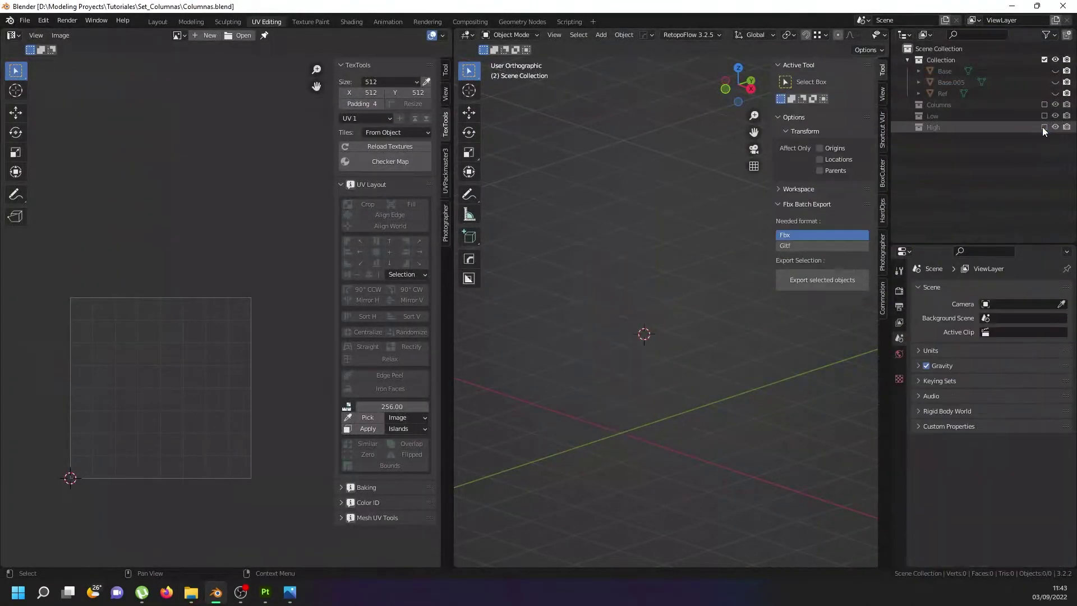
click(1043, 116)
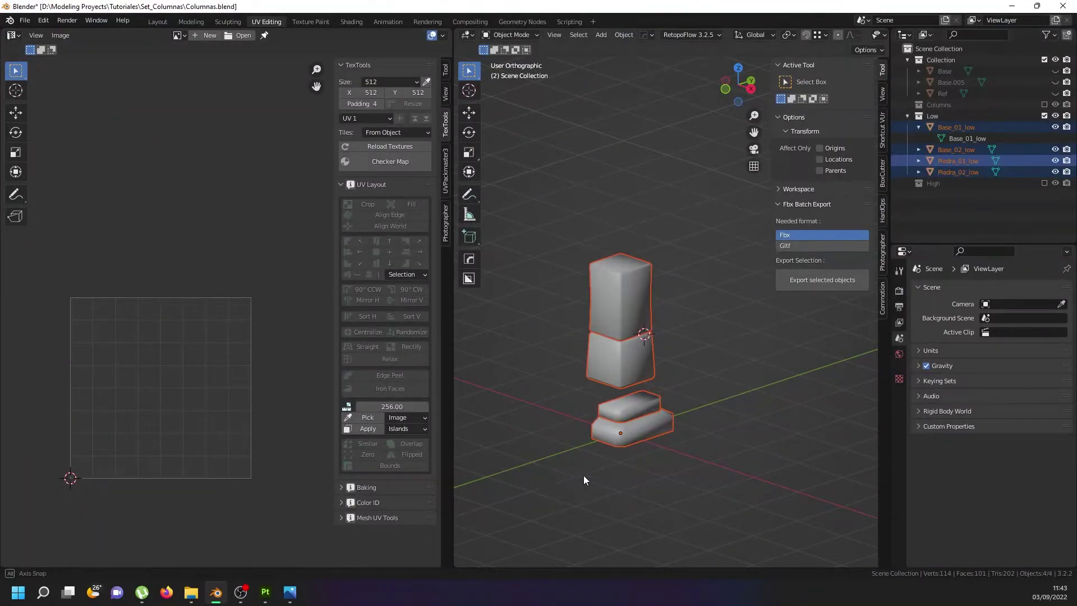
Duplicate the four low-poly column pieces in place and move the copies to a new collection named Columnas
middle_drag(584, 476, 623, 412)
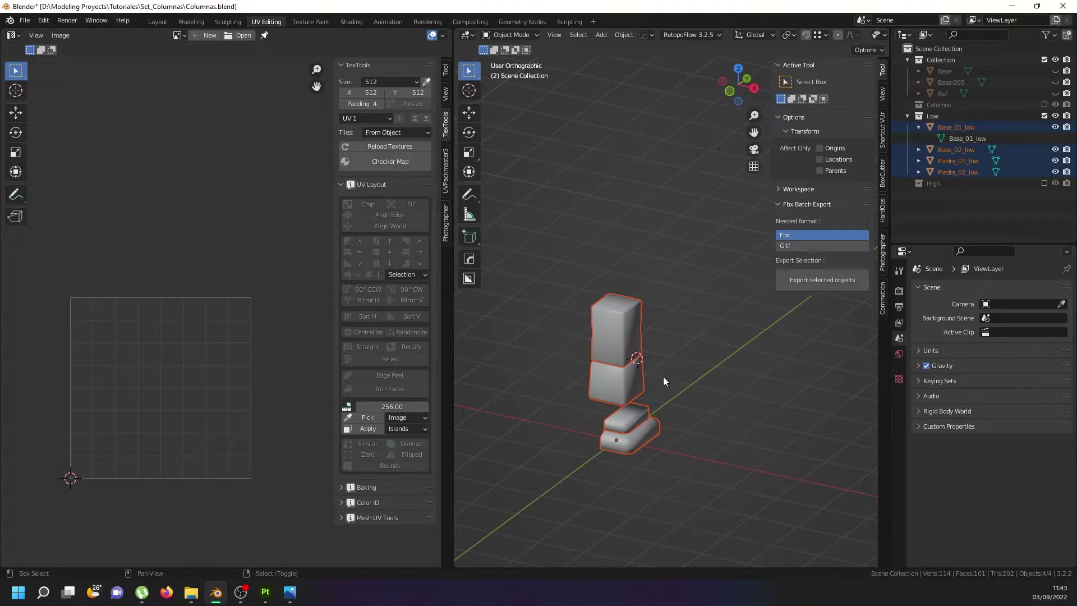
key(shift+d)
key(Escape)
key(m)
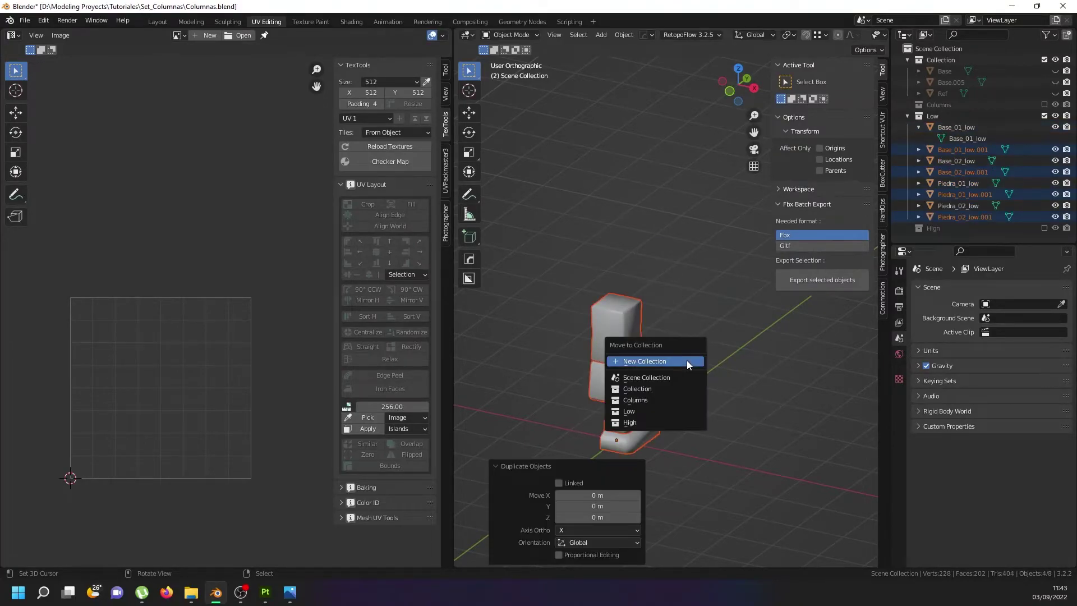
click(688, 363)
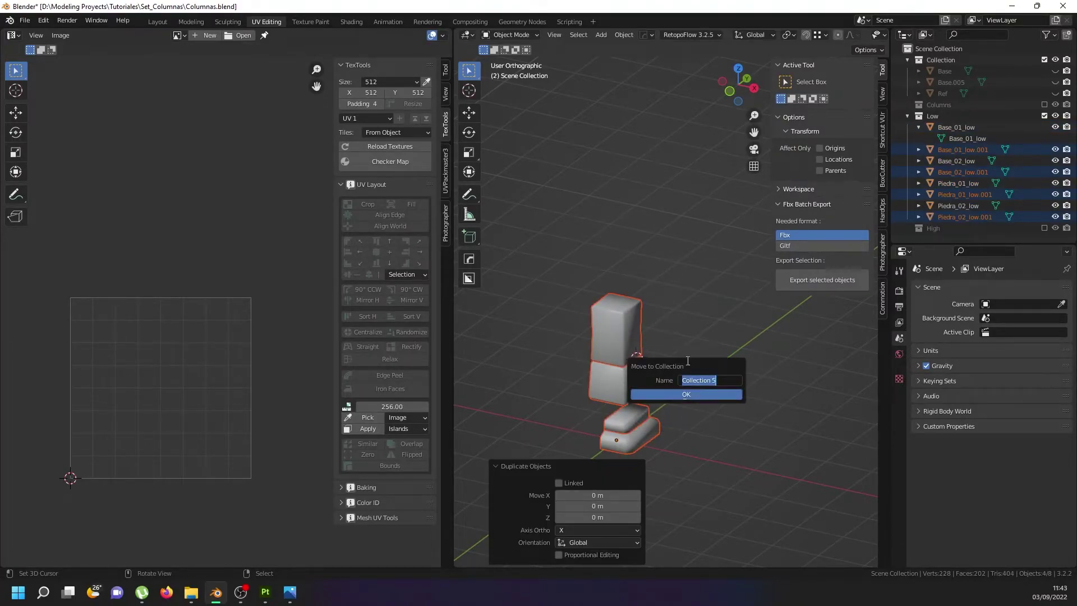
text(cO)
key(BackSpace)
key(BackSpace)
key(BackSpace)
key(BackSpace)
key(BackSpace)
key(BackSpace)
key(BackSpace)
text(Colum)
click(697, 397)
Rename the material of the duplicated bottom base block, Base_01_low.001, as Columnas
scroll(629, 439, up, 3)
click(630, 430)
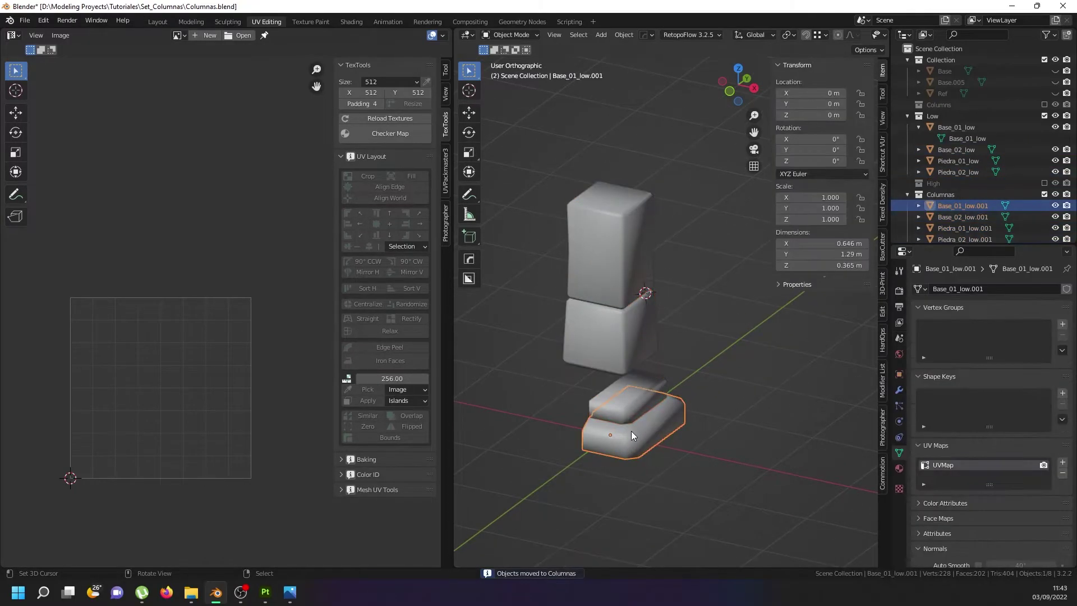
scroll(684, 417, down, 2)
key(alt+a)
key(a)
key(Tab)
key(Tab)
click(655, 412)
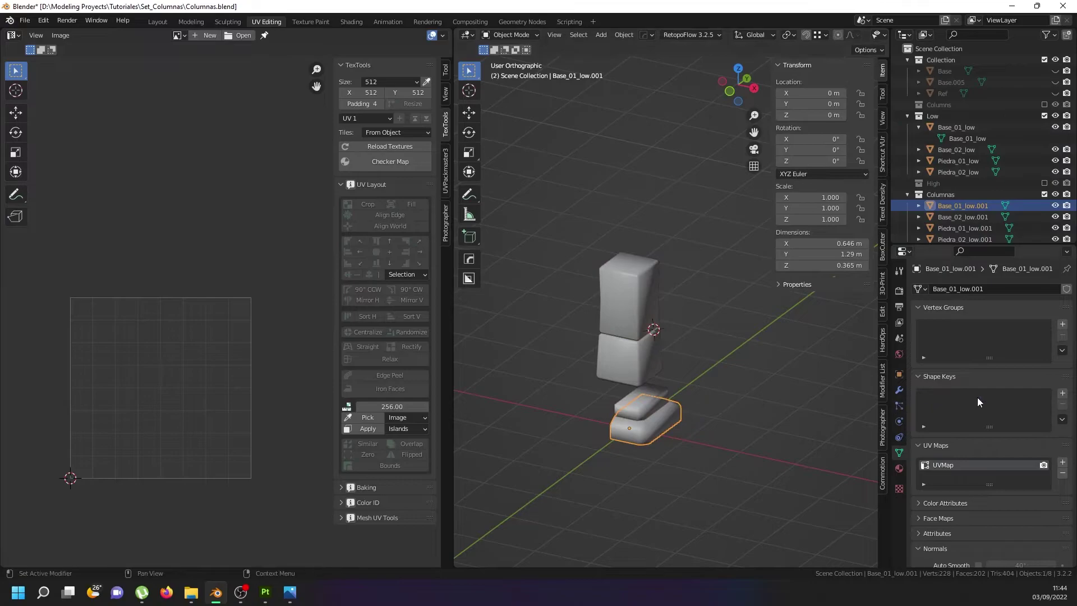
click(899, 467)
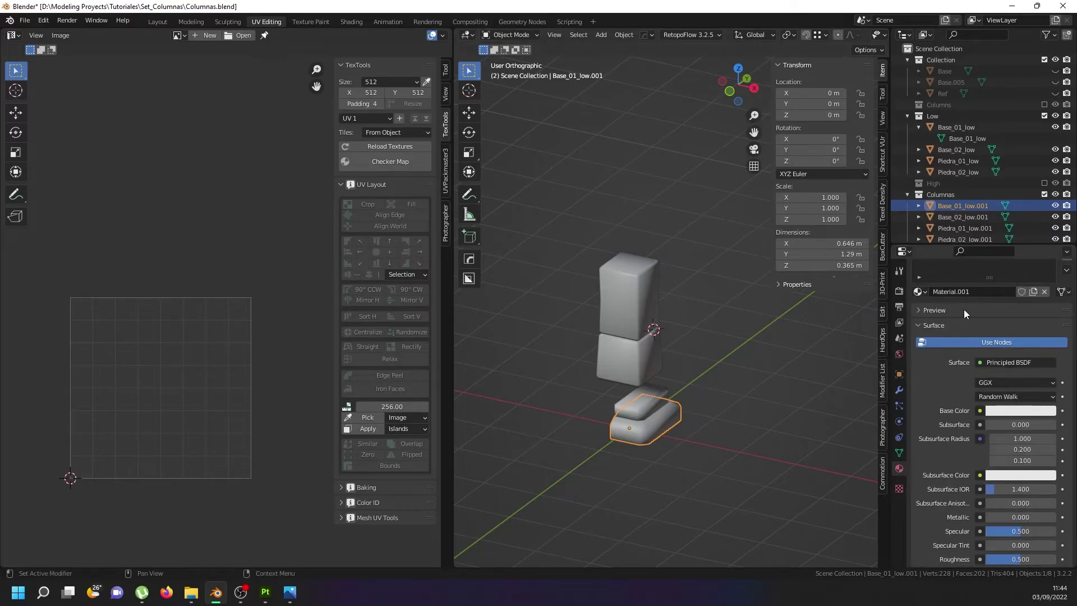
scroll(968, 311, up, 2)
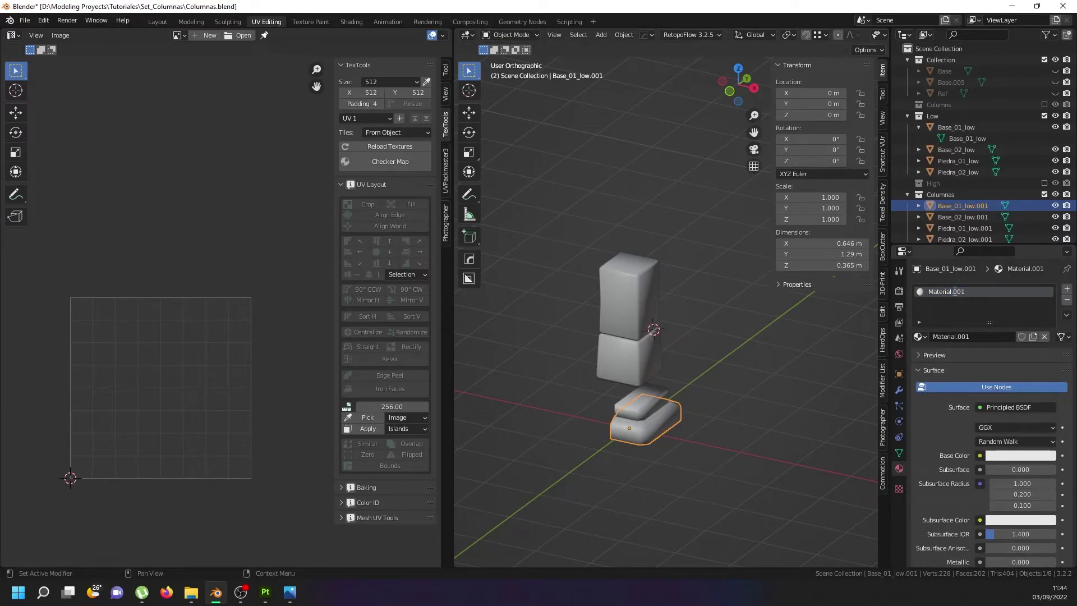
text(Columna)
key(Return)
Set the Columnas material's Specular value to 0
scroll(1004, 453, down, 5)
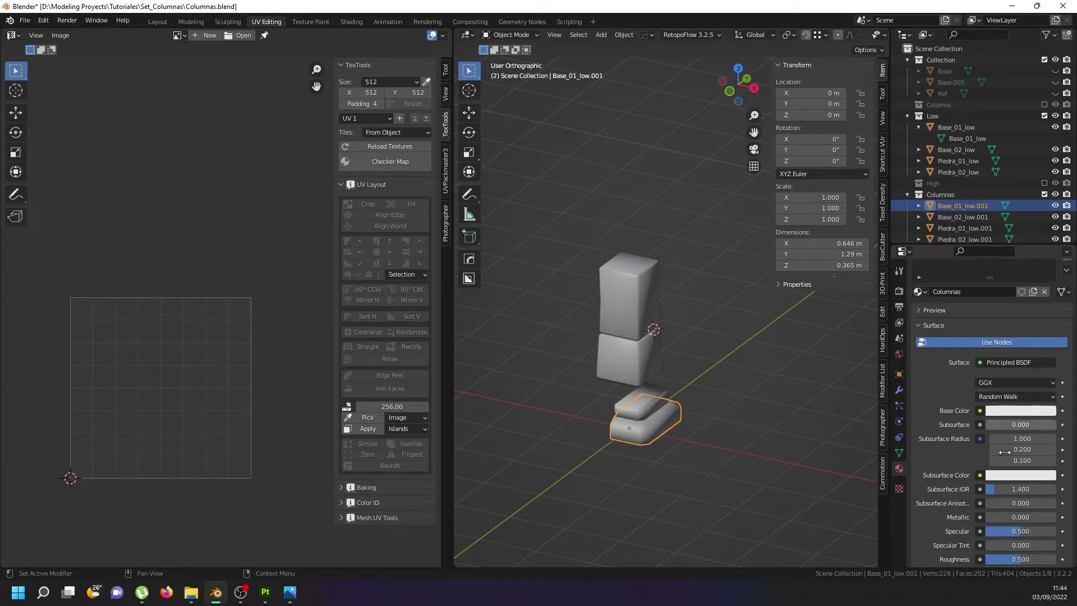
scroll(1001, 459, down, 2)
drag(993, 421, 986, 421)
Add an Image Texture to the material's Base Color and load Columnas_low_None_BaseColor.png from the textures folder
scroll(1004, 326, up, 4)
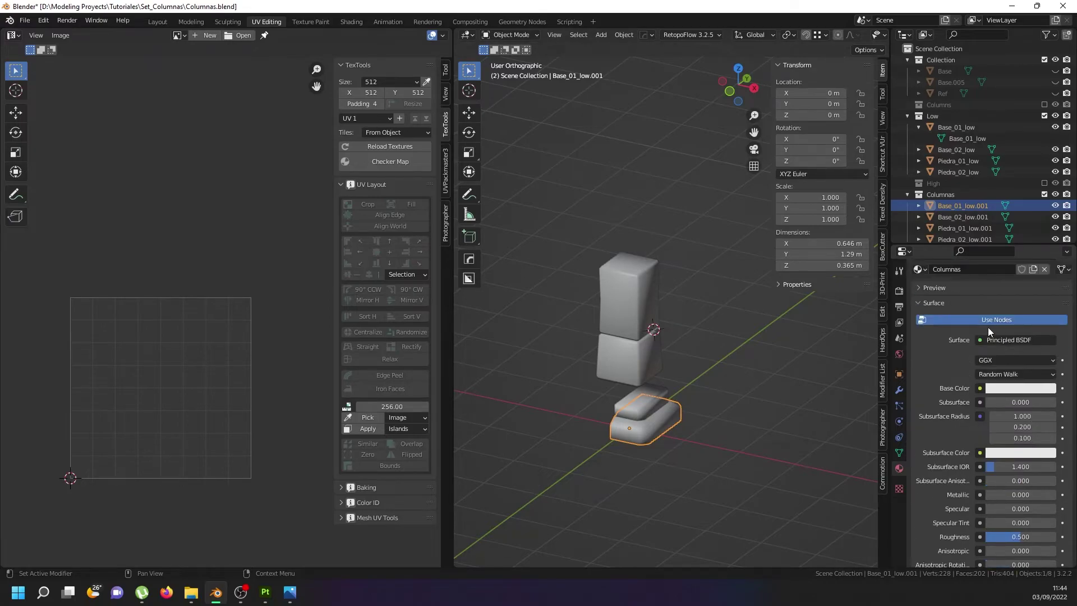
scroll(954, 324, up, 1)
click(978, 411)
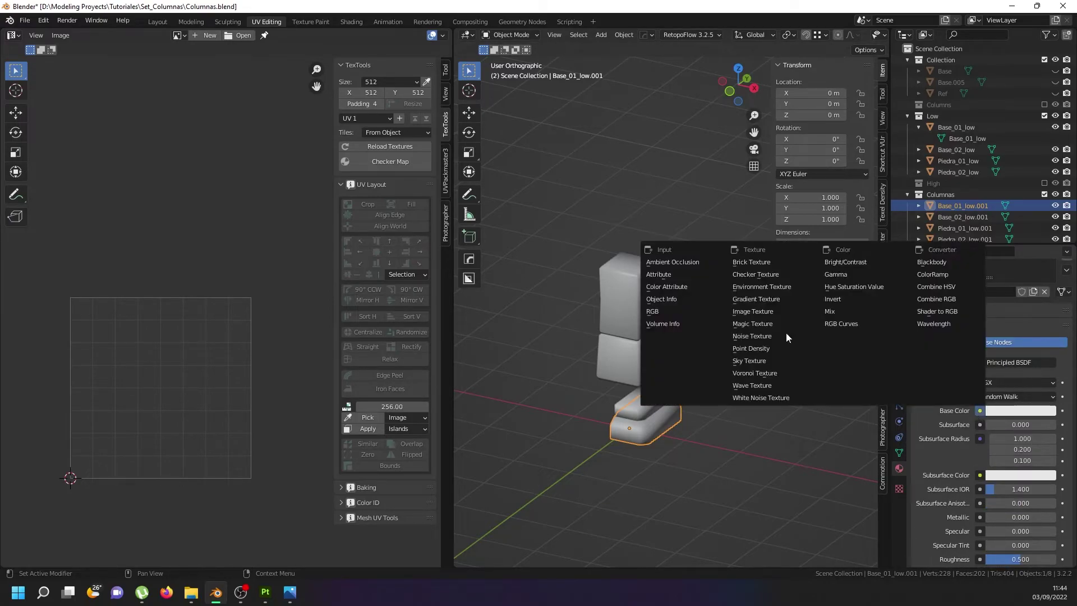
click(752, 311)
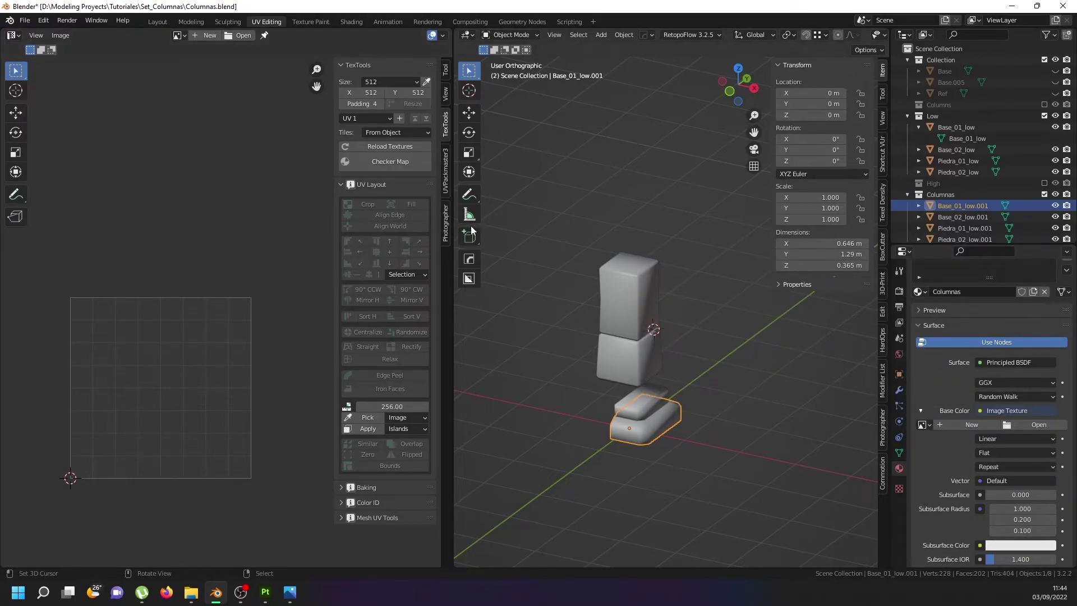
click(1037, 425)
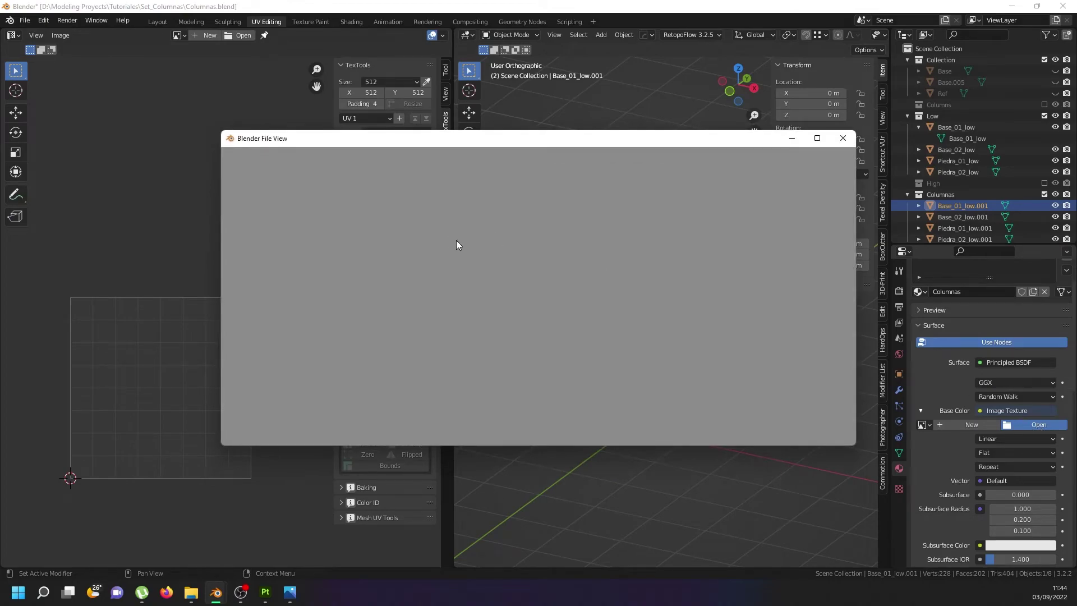
click(418, 215)
double_click(398, 219)
double_click(418, 211)
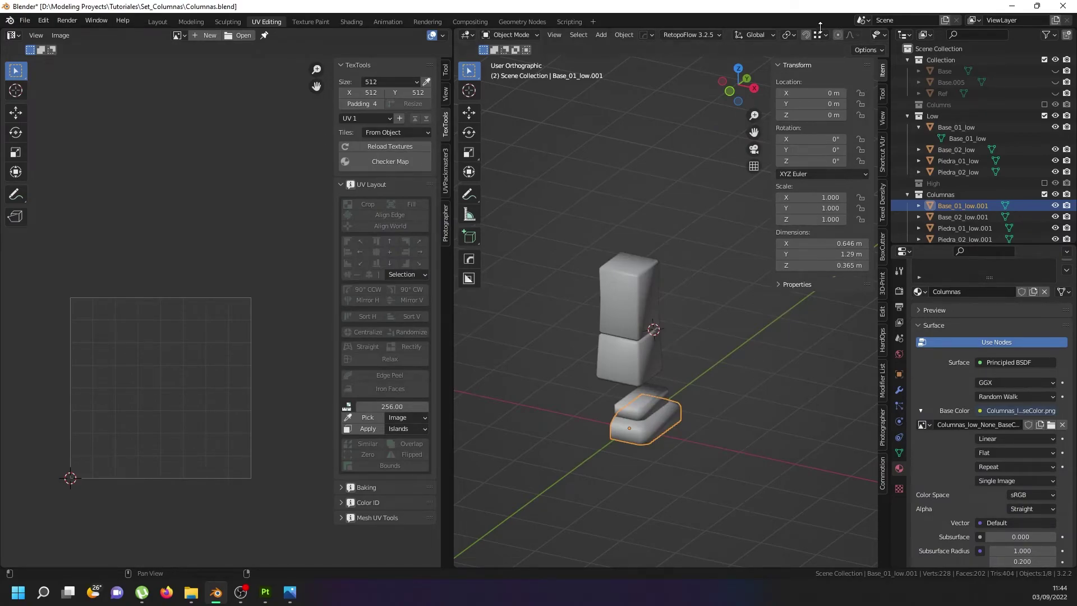
Switch to the Modeling workspace and show the column in material preview shading with an orthographic view
scroll(809, 36, down, 5)
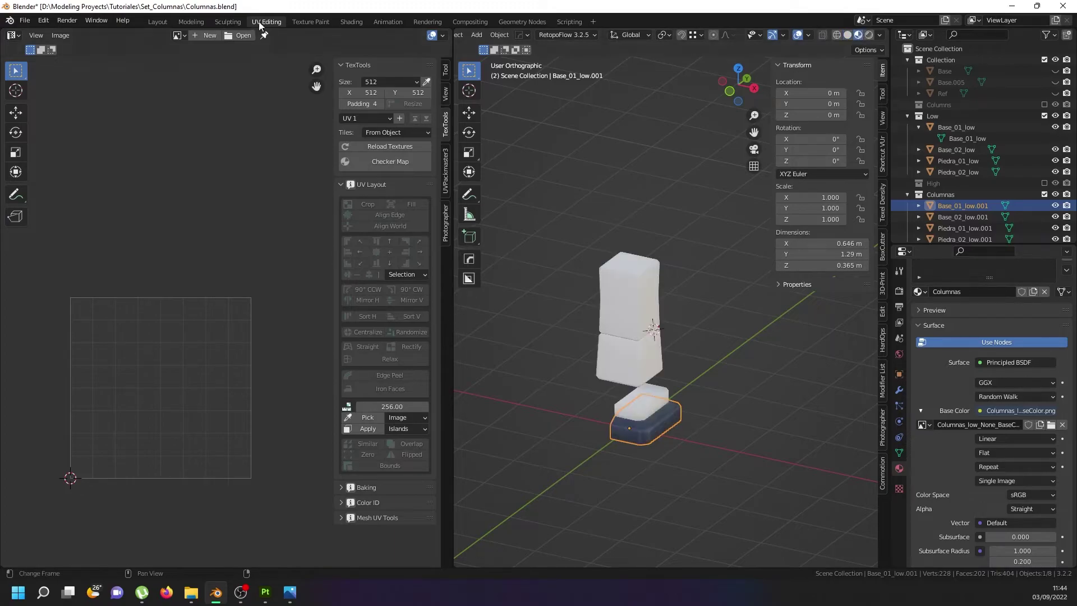
click(189, 21)
click(857, 36)
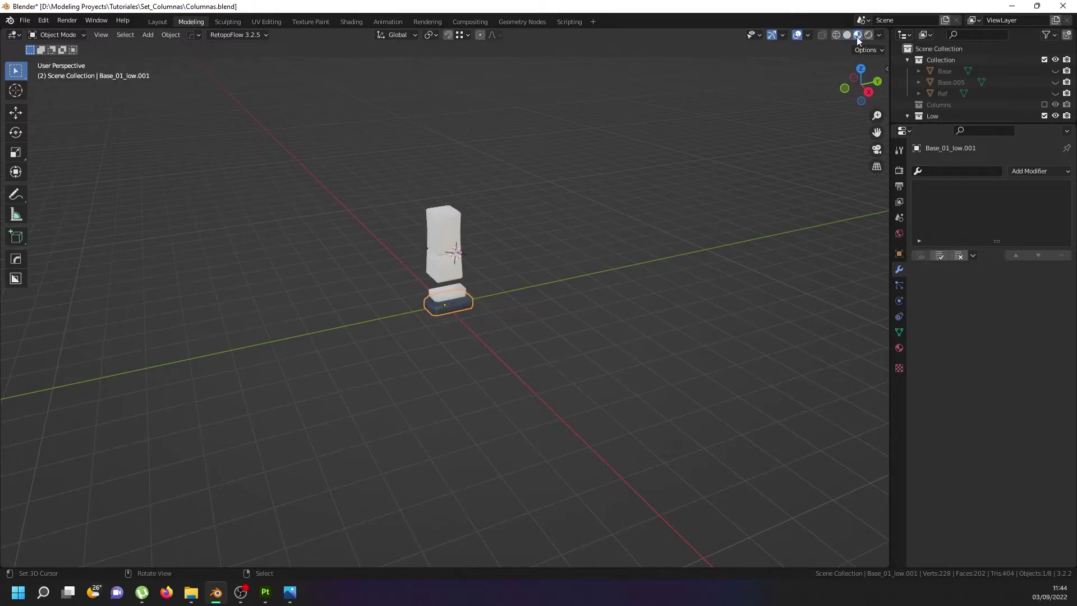
scroll(428, 282, up, 4)
key(KP_5)
middle_drag(466, 270, 503, 250)
Link the bottom base block's material to all the other column pieces
key(a)
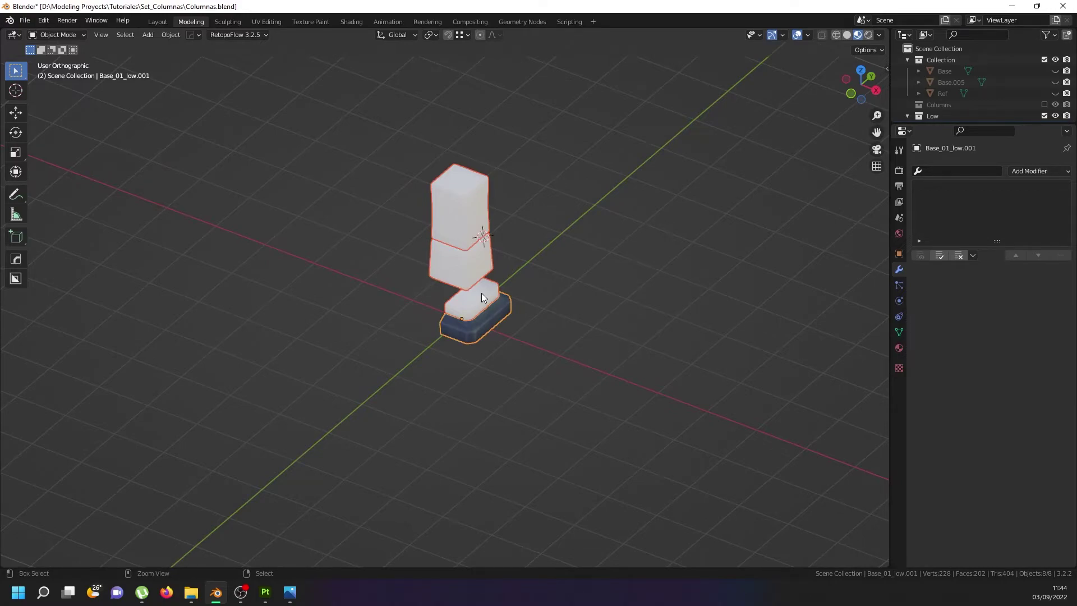
key(ctrl+l)
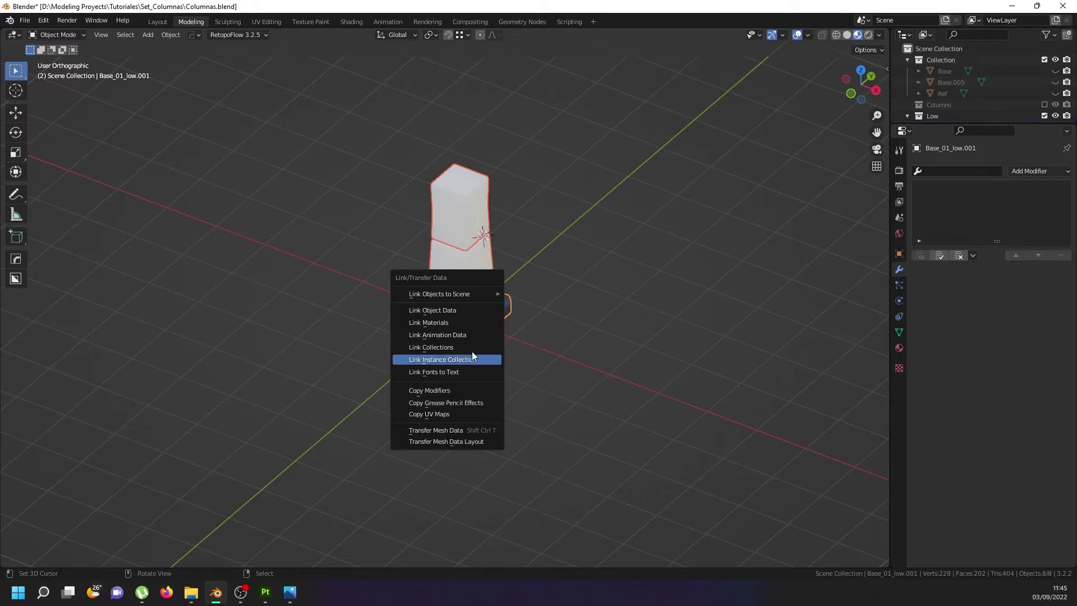
click(470, 317)
Add a Mirror modifier on the X axis to the upper base block, Base_02_low.001
middle_drag(470, 318, 487, 305)
scroll(445, 315, up, 5)
click(445, 315)
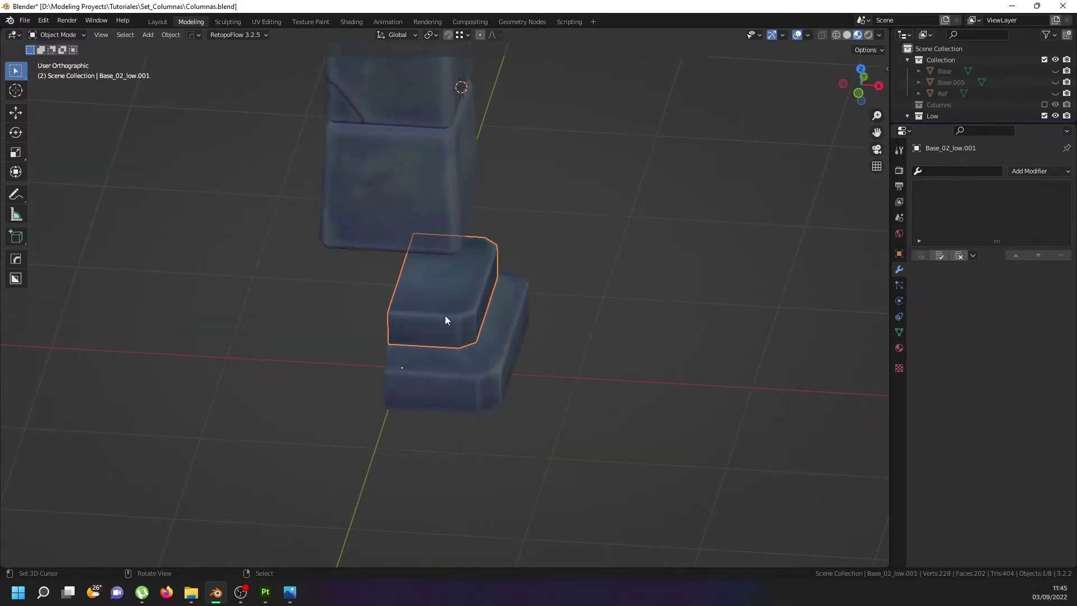
key(Tab)
key(a)
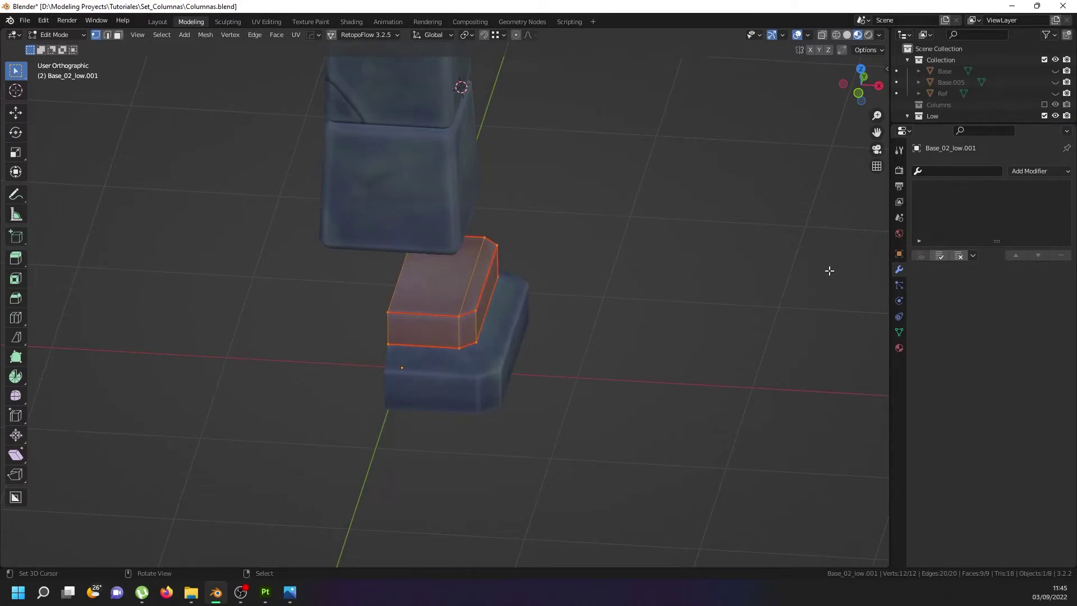
click(1024, 169)
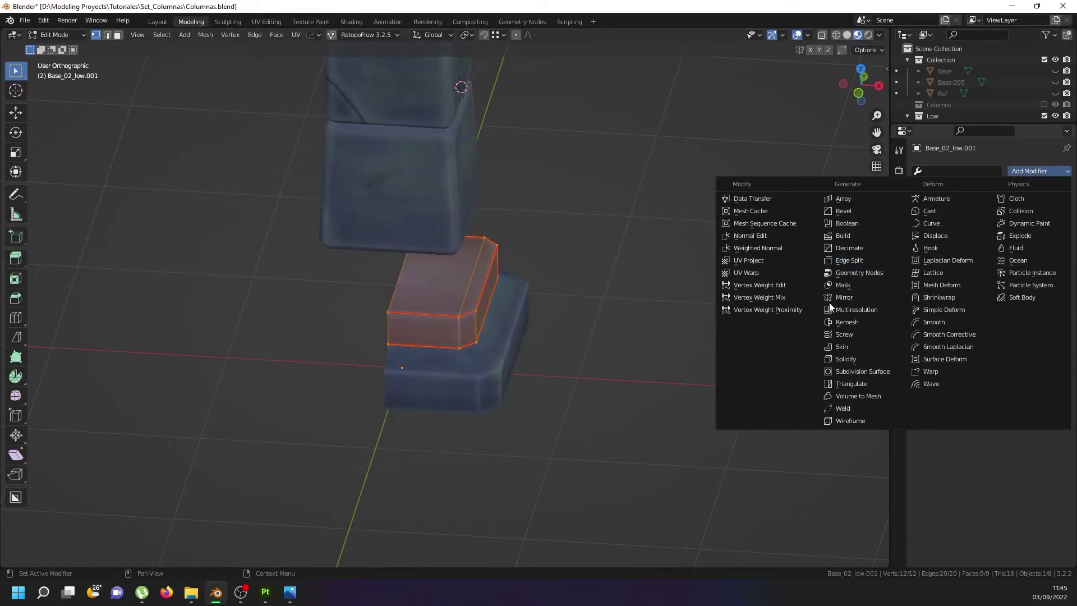
click(848, 297)
key(Tab)
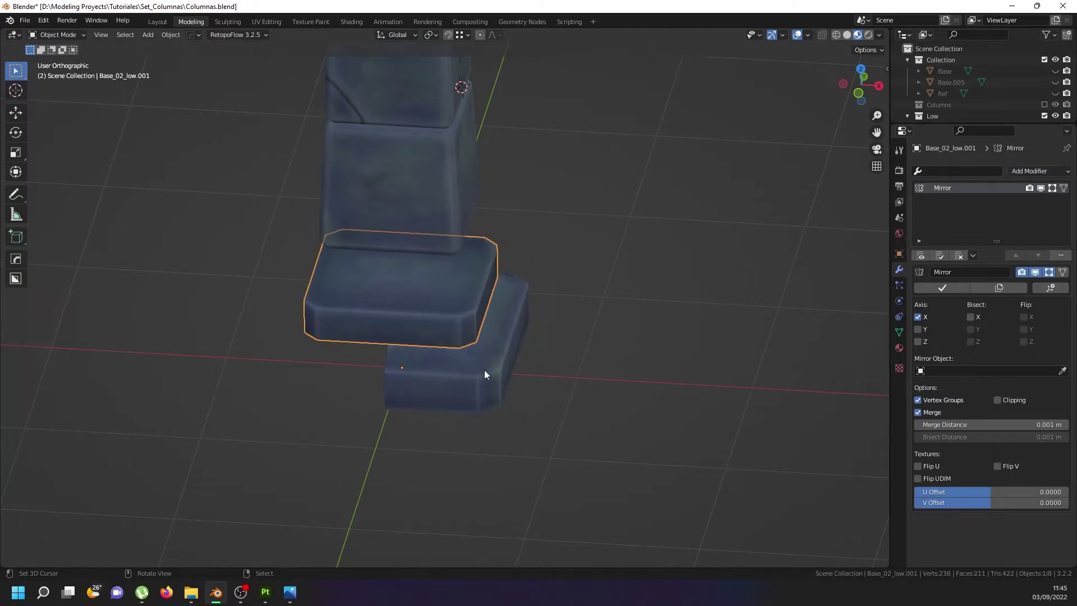
Add a Mirror modifier on the X axis to the bottom base block and check the textured column
click(483, 369)
click(1034, 171)
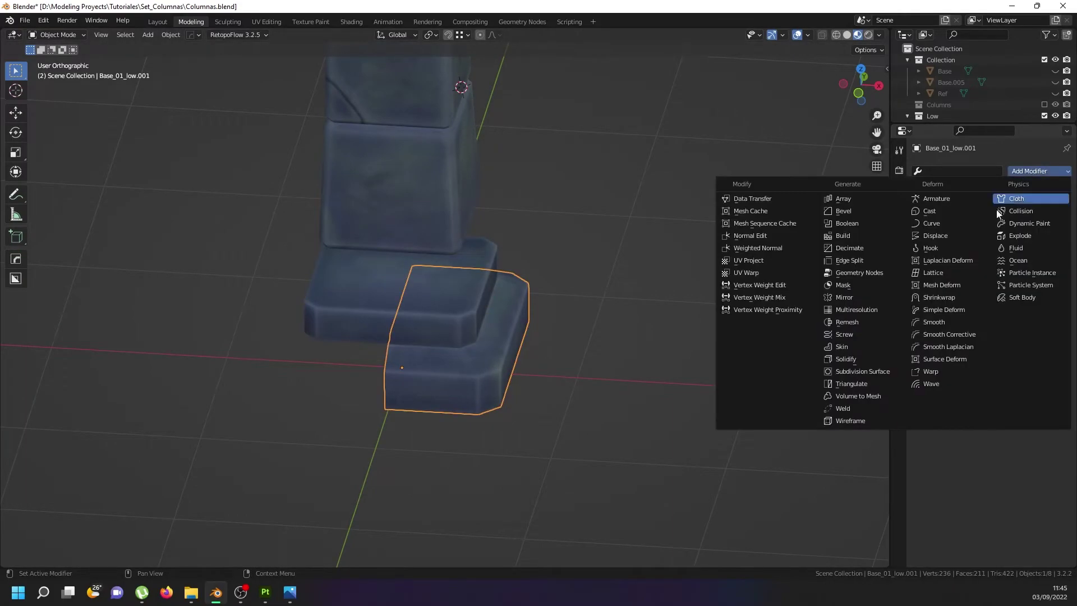
click(861, 296)
middle_drag(560, 314, 281, 329)
key(alt+a)
scroll(489, 330, down, 3)
scroll(432, 336, up, 3)
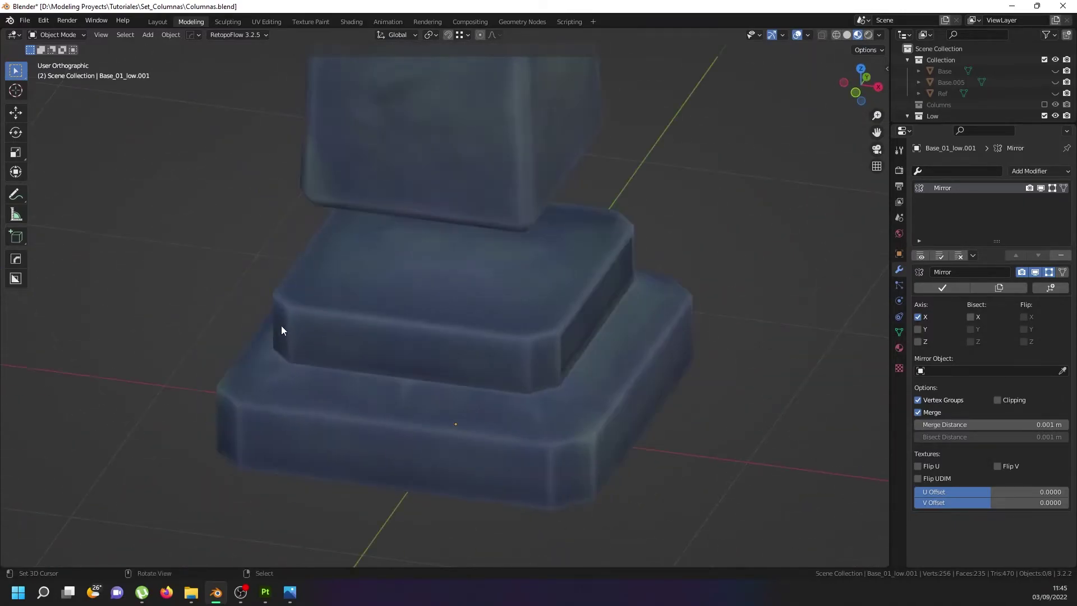
scroll(281, 325, down, 2)
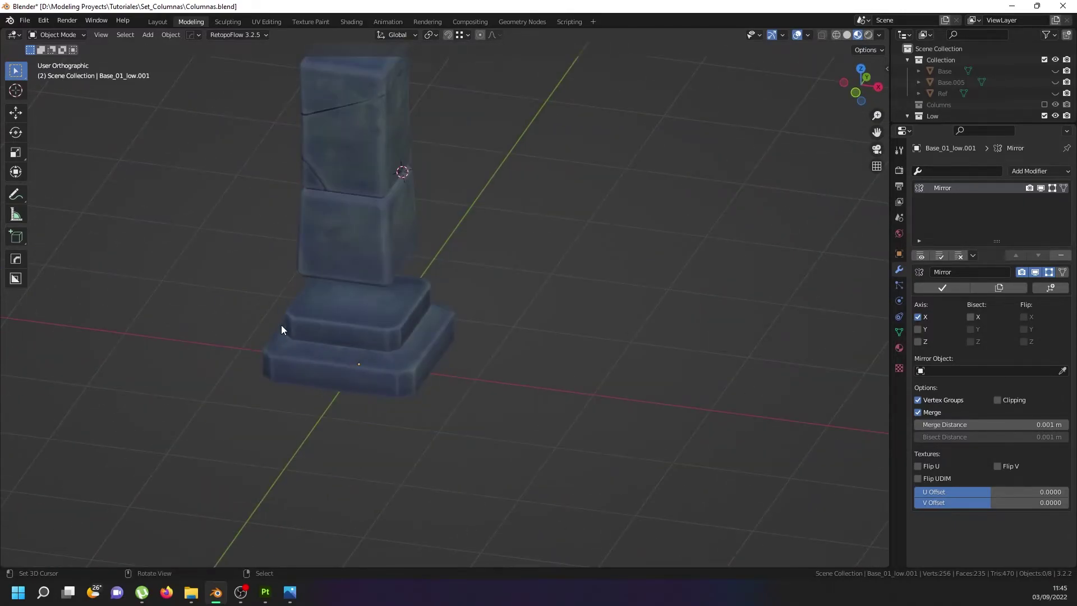
scroll(318, 213, down, 2)
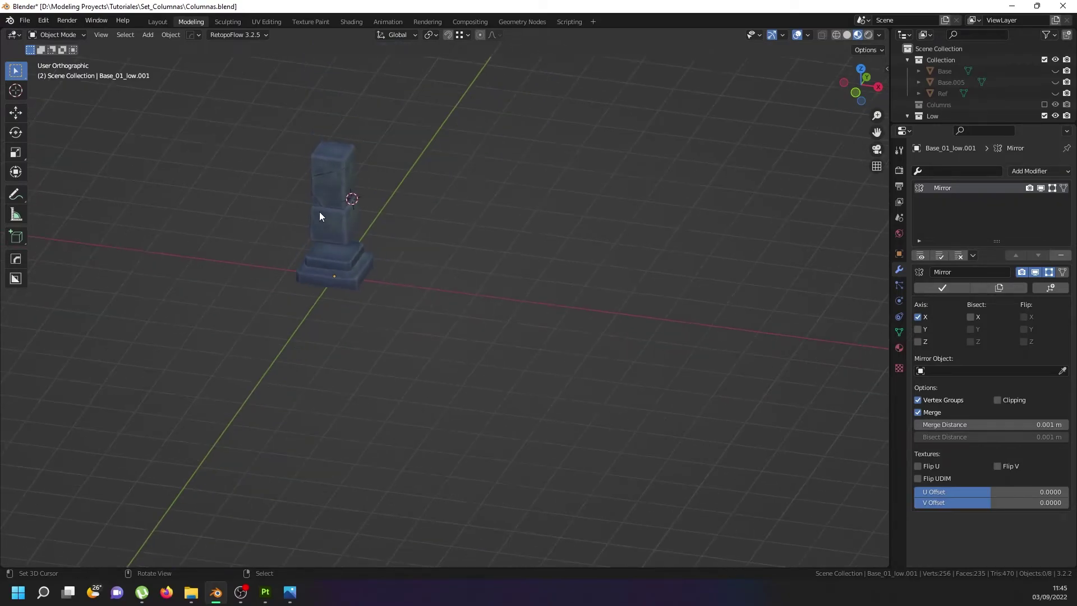
scroll(320, 216, up, 1)
In front view, duplicate the bottom base block in place and flip the copy by scaling it -1 along Z
key(KP_1)
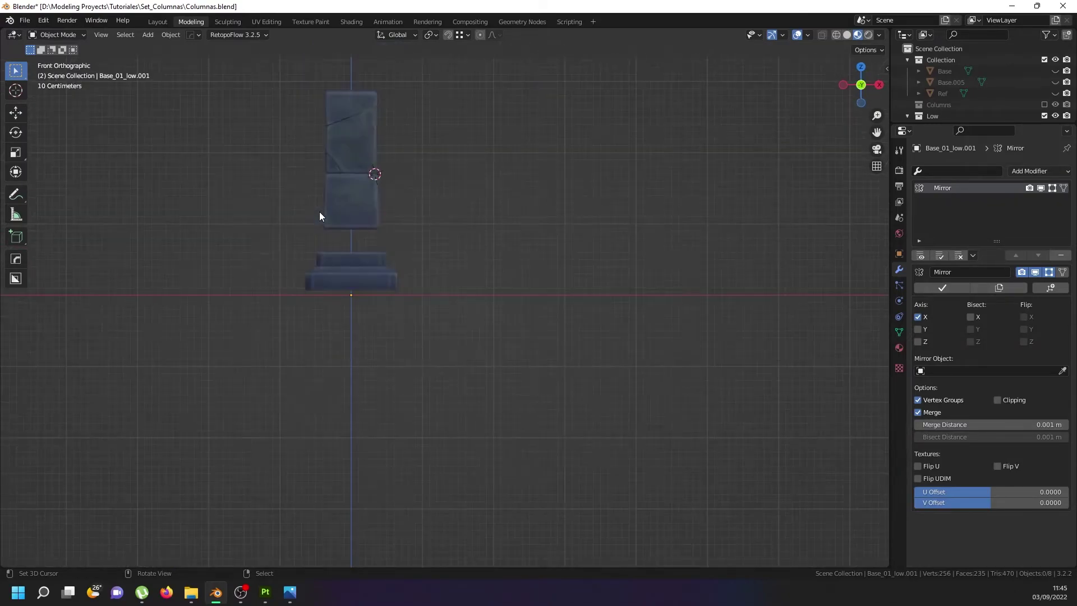
scroll(342, 253, up, 2)
click(359, 274)
shift+middle_drag(359, 273, 337, 332)
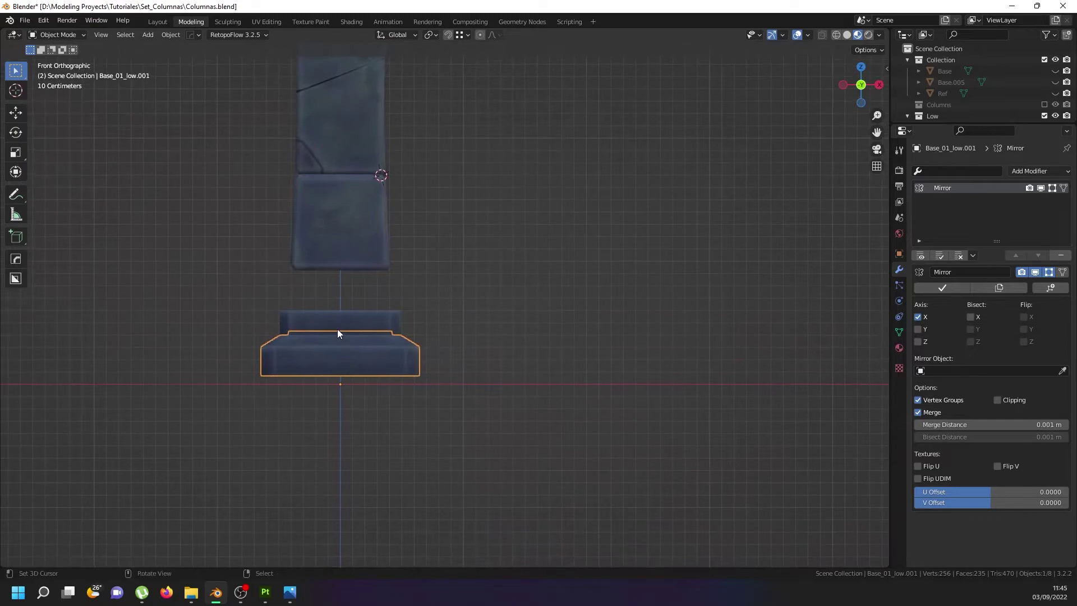
key(Tab)
key(Tab)
click(16, 113)
shift+middle_drag(415, 290, 432, 329)
key(shift+d)
right_click(433, 298)
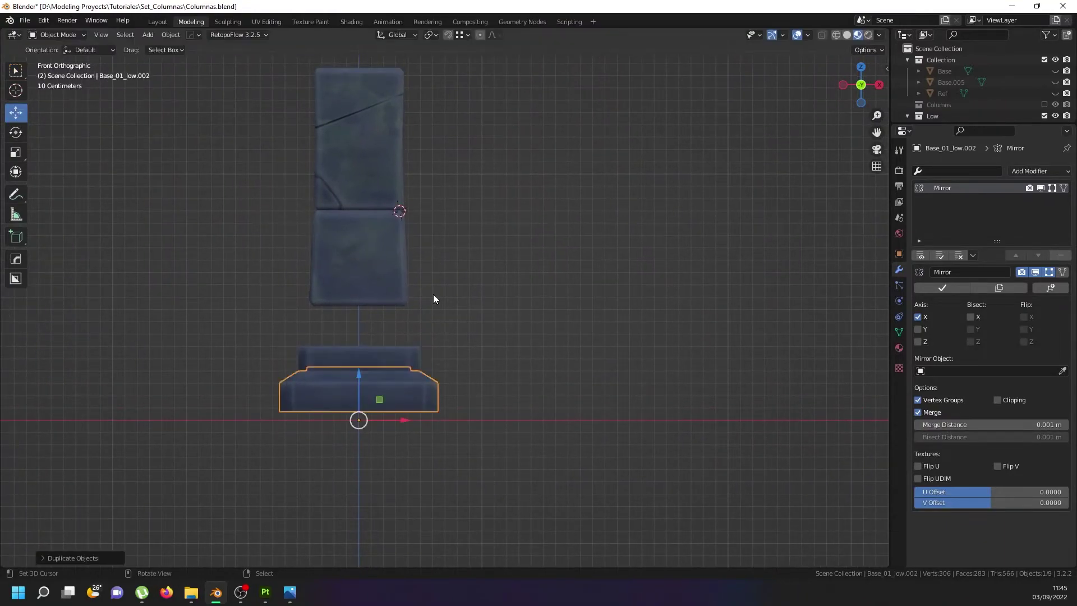
text(sz-1)
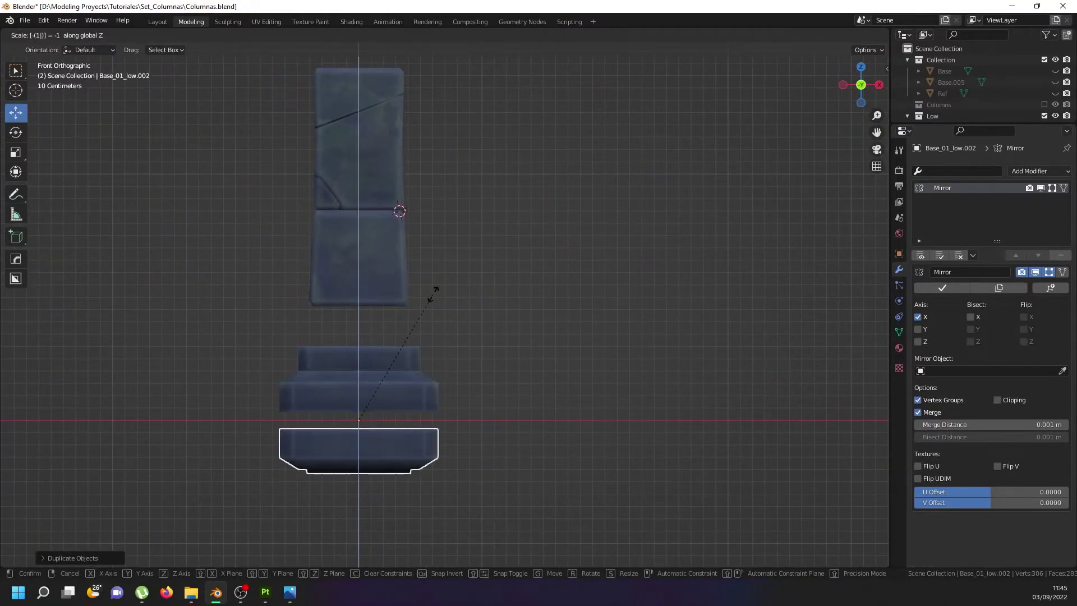
key(Return)
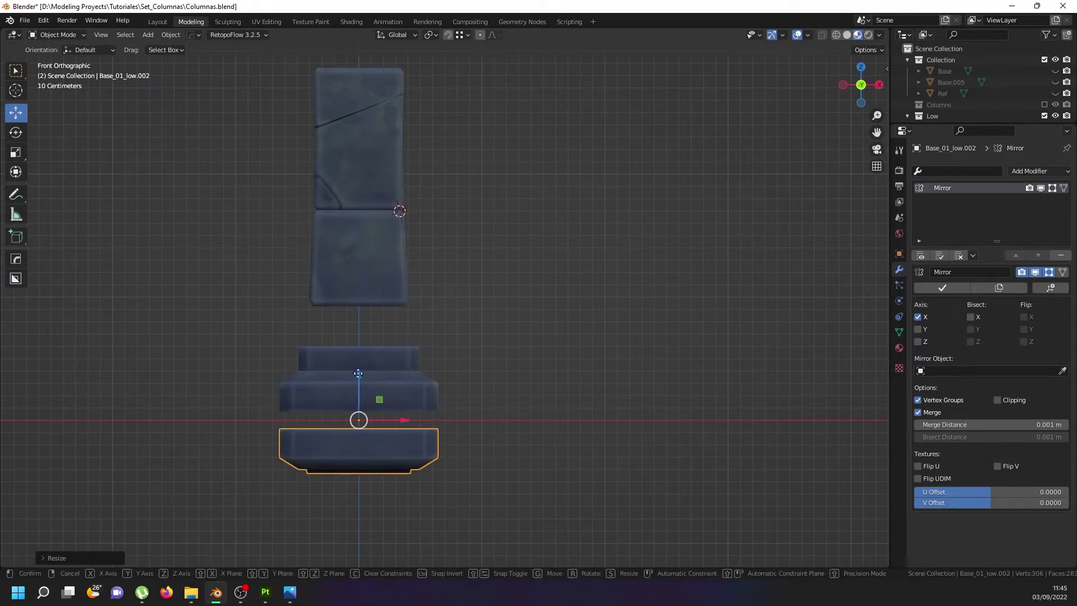
Try to raise the flipped base copy along Z to the column shaft, and undo both the move and the flip
key(g)
key(z)
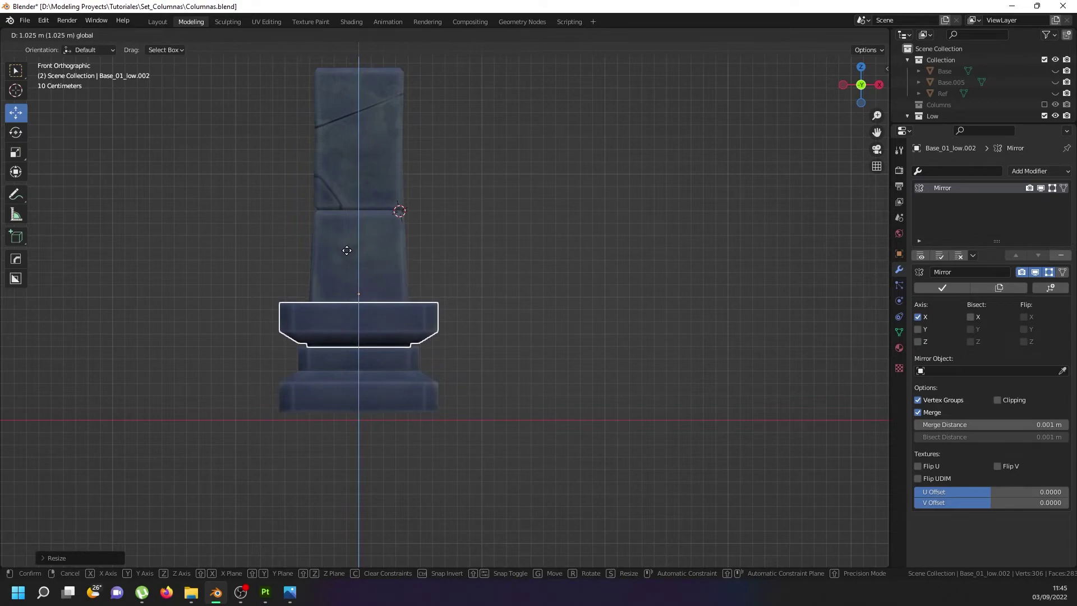
click(346, 250)
key(ctrl+z)
key(ctrl+z)
Move the unflipped base block copy about 0.53 m up along Z to just beneath the column shaft
key(g)
key(z)
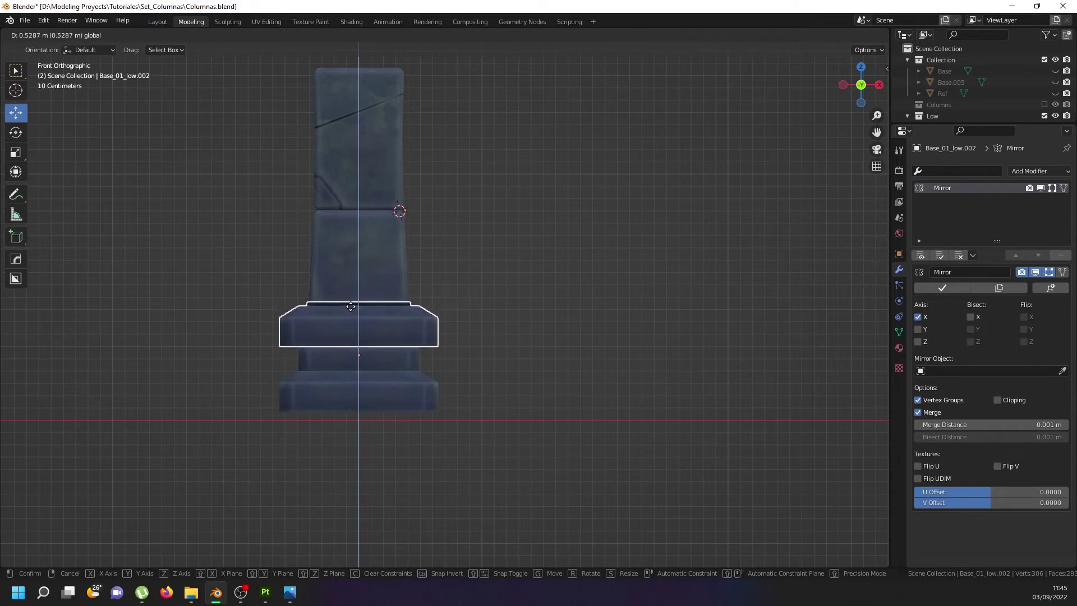
click(351, 307)
Raise the duplicated base block slightly more along Z to seat it against the shaft, and check the joint
middle_drag(351, 308, 354, 389)
scroll(353, 381, up, 7)
scroll(387, 234, up, 3)
middle_drag(387, 233, 356, 226)
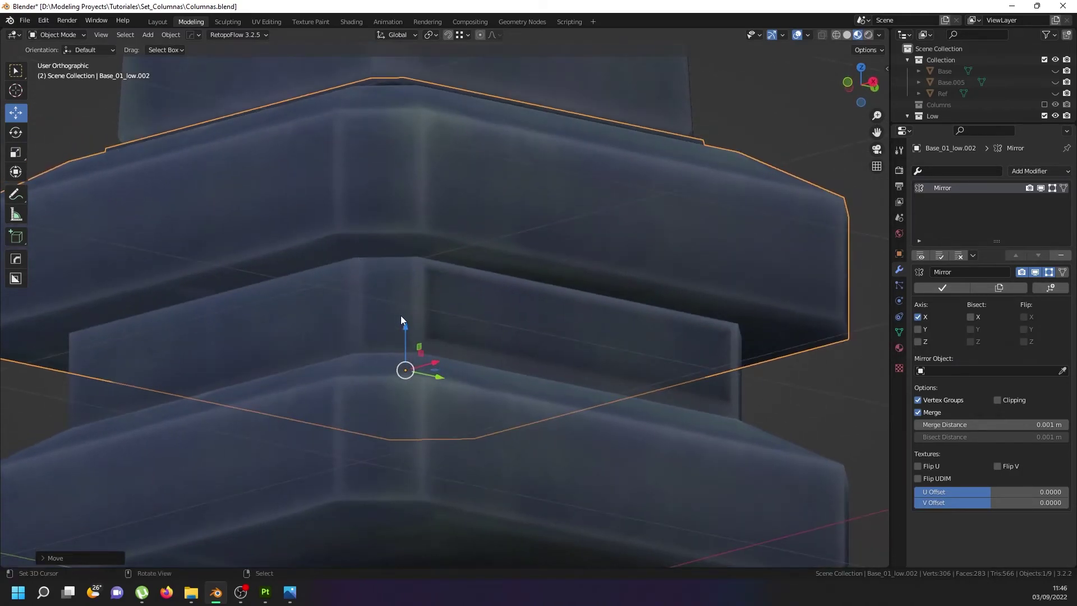
key(g)
key(z)
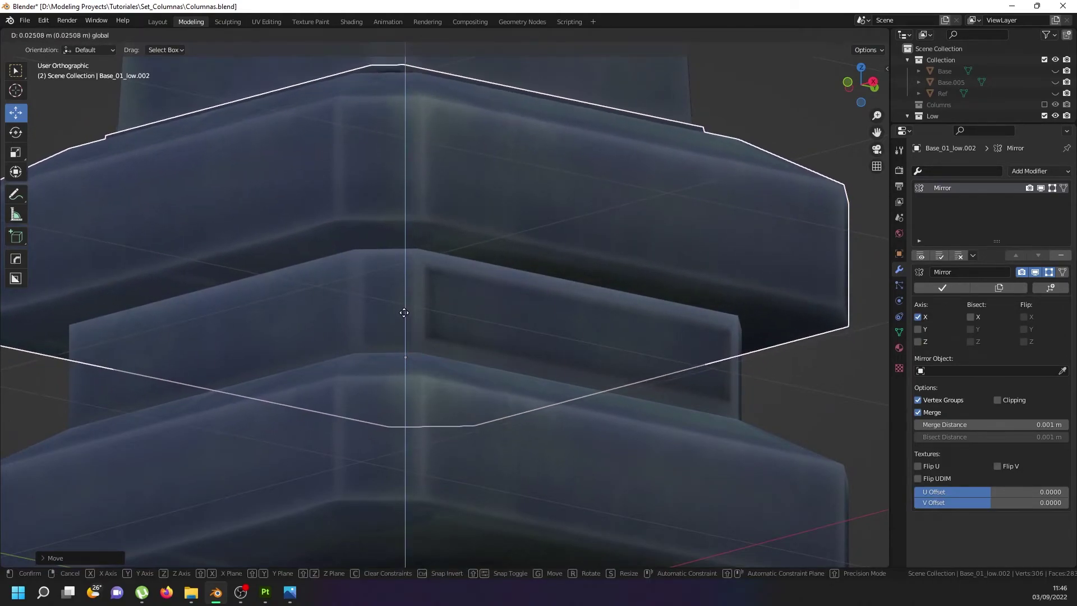
click(404, 317)
mouse_move(404, 317)
middle_down()
mouse_move(399, 282)
mouse_move(406, 302)
middle_up()
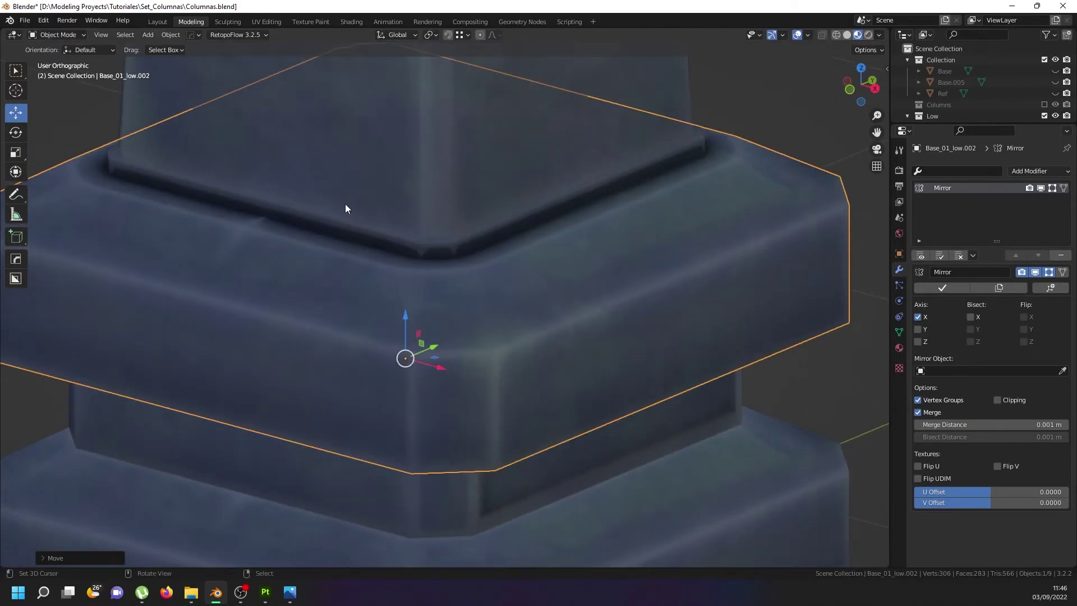
scroll(471, 232, down, 5)
middle_drag(476, 229, 508, 224)
In front view, duplicate the lower shaft stone in place and flip the copy by scaling it -1 along Z
key(KP_1)
click(457, 301)
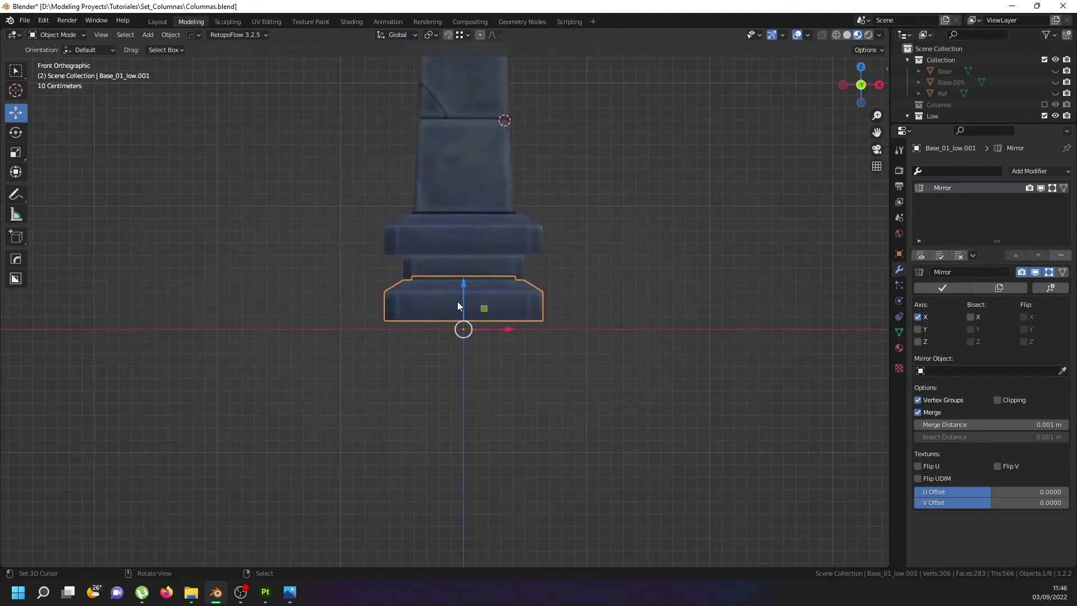
scroll(456, 301, down, 3)
shift+middle_drag(474, 291, 465, 314)
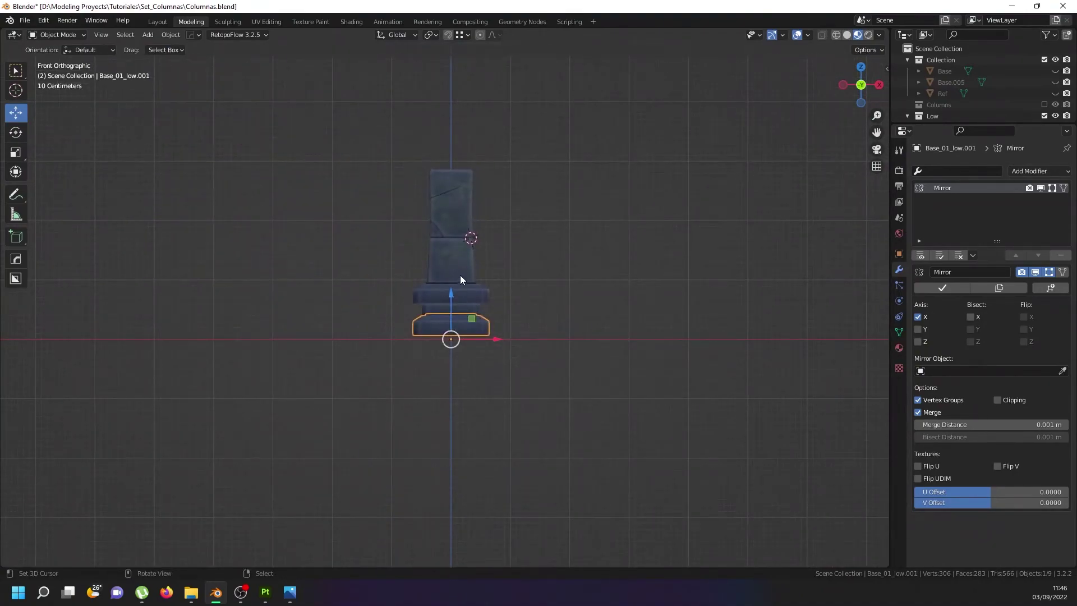
click(460, 275)
click(465, 325)
click(456, 280)
shift+middle_drag(456, 246, 443, 278)
key(shift+d)
right_click(449, 229)
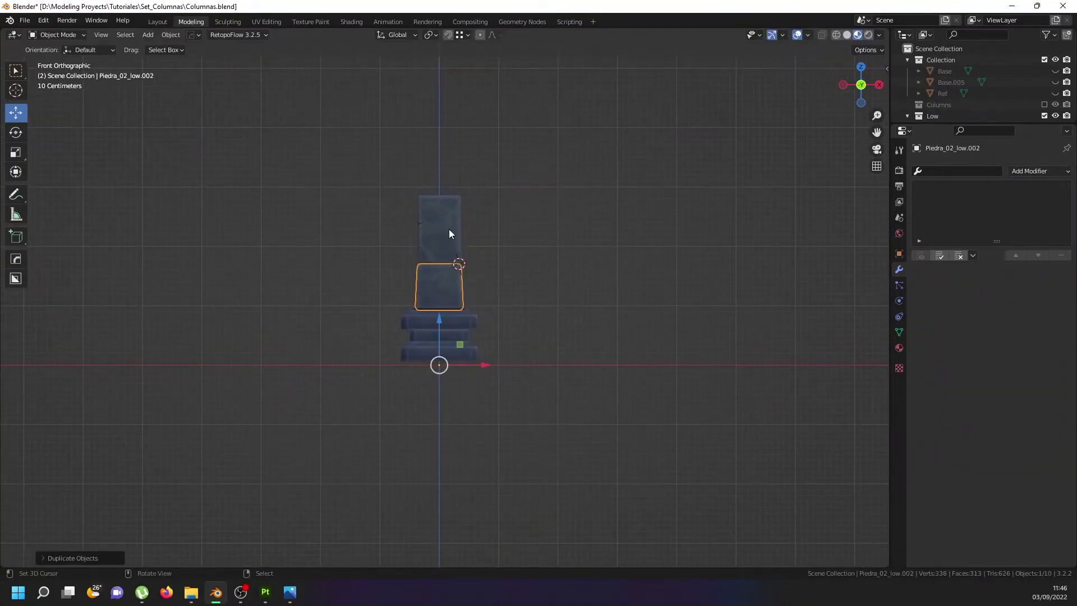
text(sz-1)
key(Return)
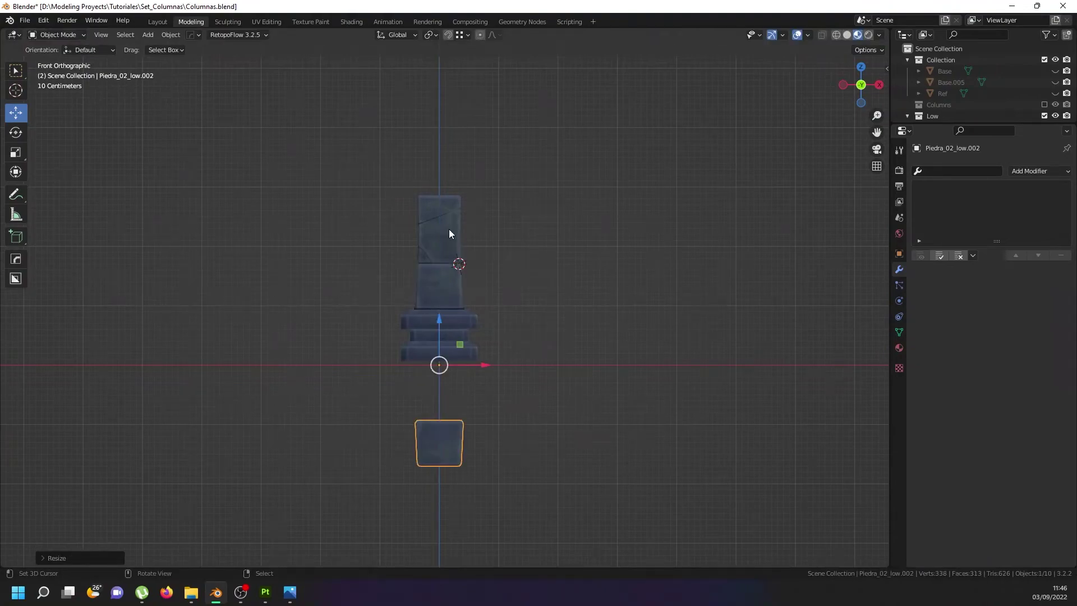
Move the flipped stone copy up along Z onto the top of the cracked shaft stone, and check the joint
key(g)
key(z)
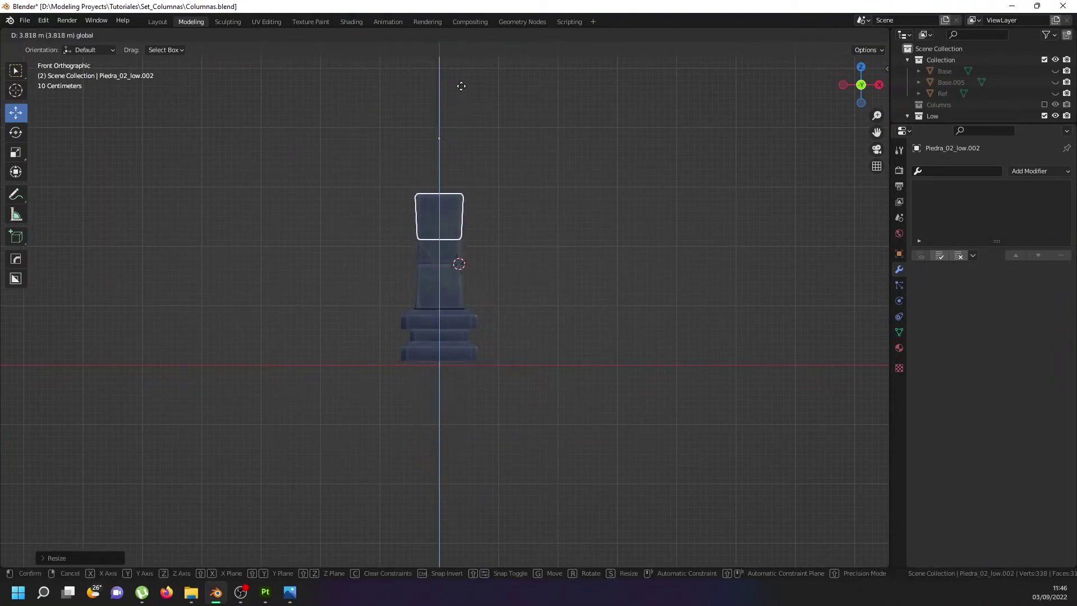
click(465, 51)
scroll(447, 188, up, 5)
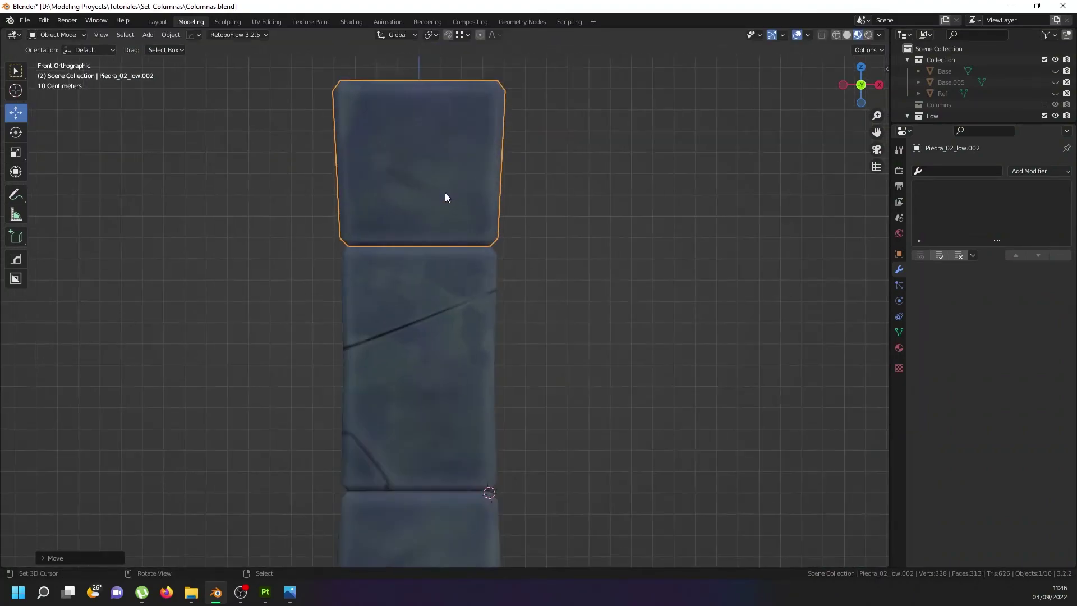
middle_drag(429, 298, 345, 306)
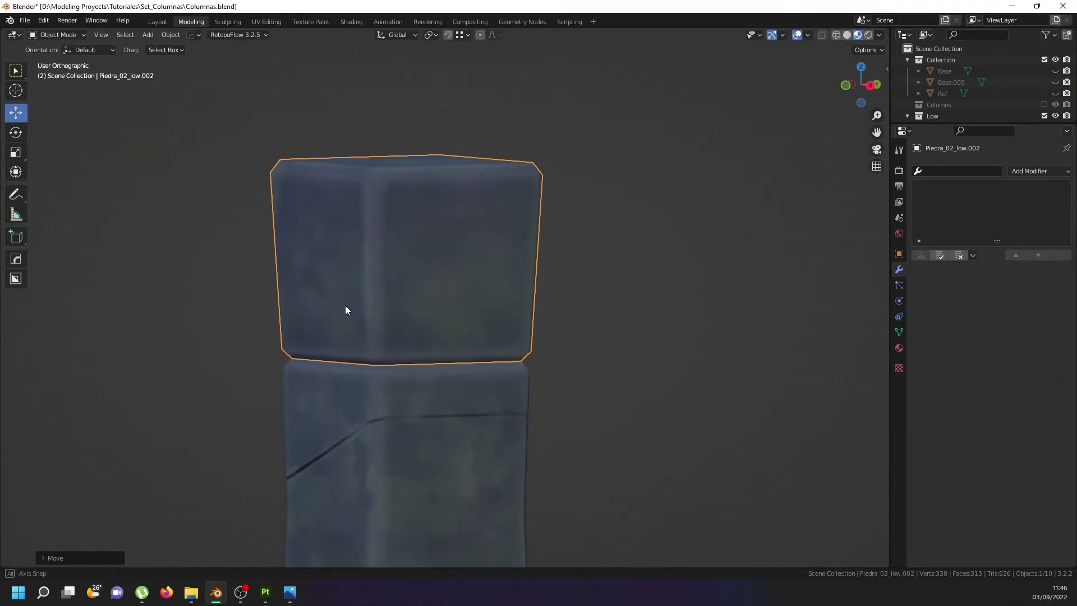
scroll(345, 306, down, 6)
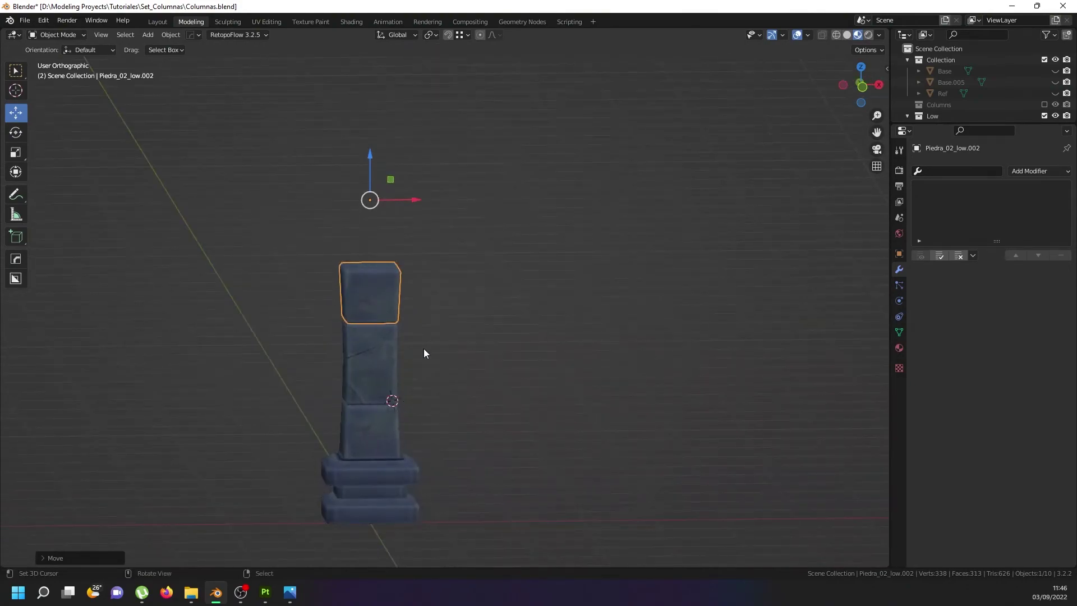
In front view, duplicate the bottom base block in place and flip the new copy by scaling it -1 along Z
key(KP_1)
click(371, 510)
key(shift+d)
right_click(376, 506)
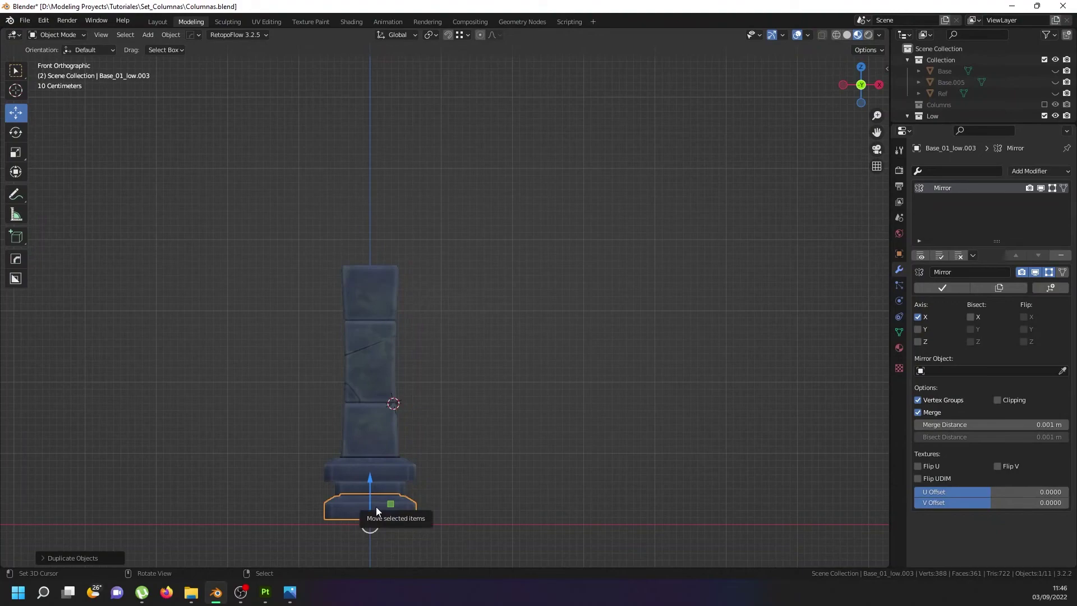
text(sz-1)
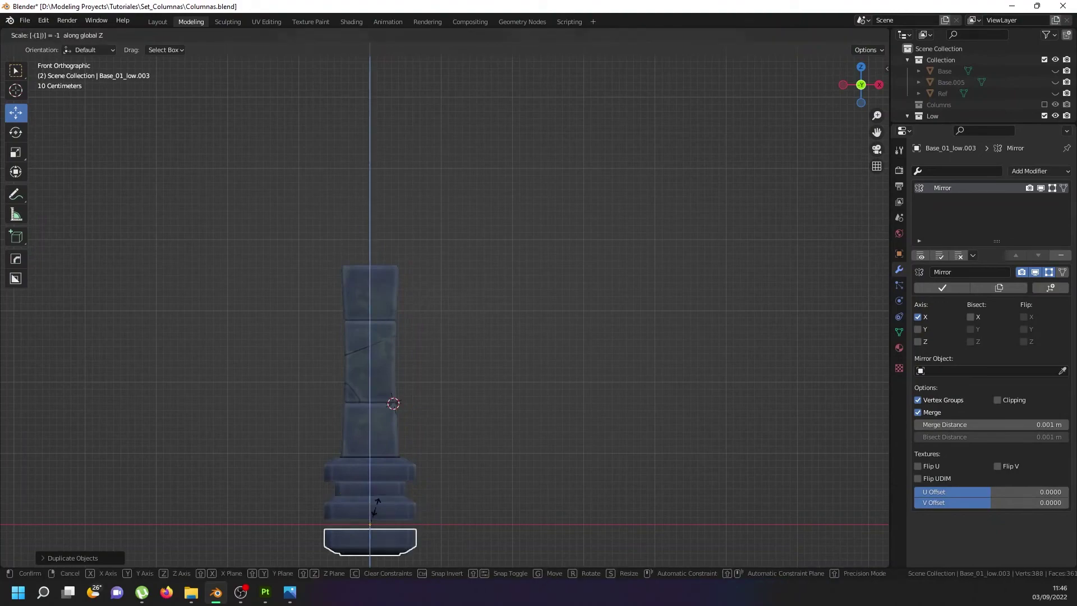
key(Return)
Move the flipped base block up along Z to cap the column, lowering it slightly onto the top stone
drag(368, 482, 392, 187)
key(KP_Decimal)
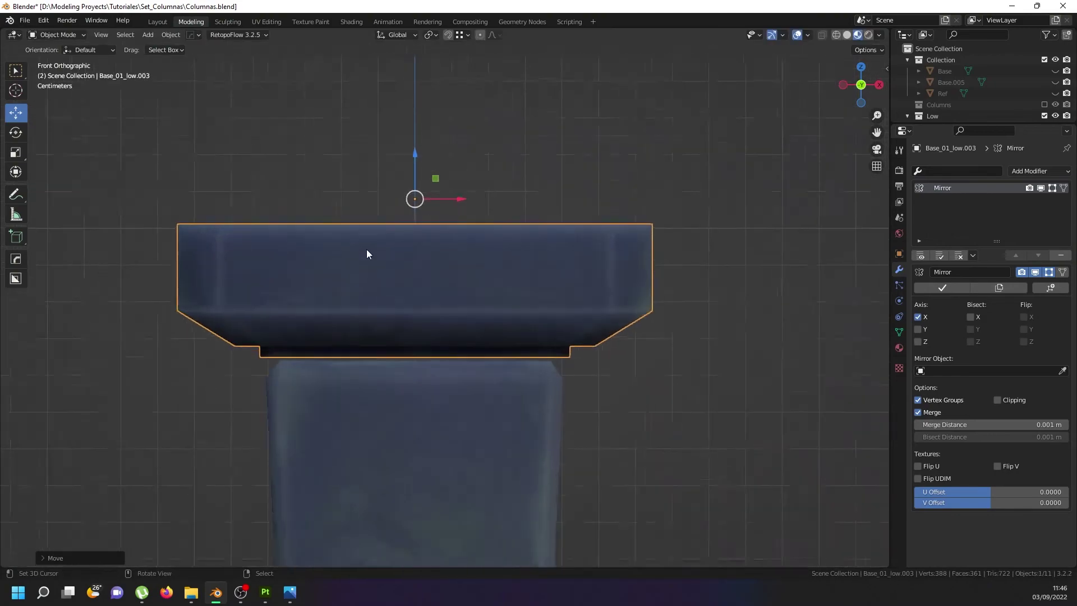
drag(425, 147, 424, 153)
scroll(456, 209, down, 6)
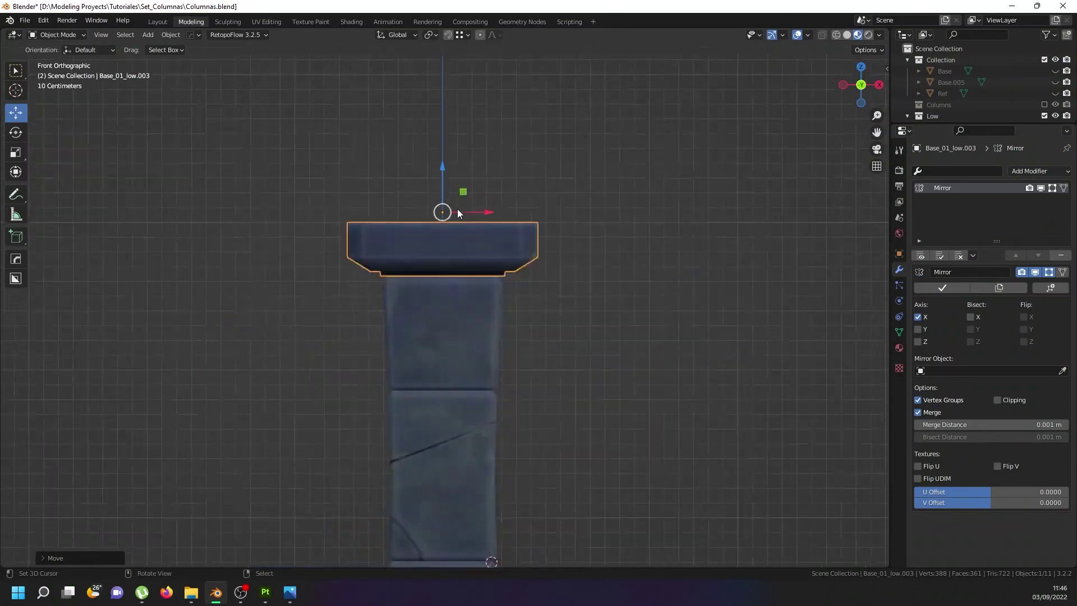
Examine the assembled column from above and below, checking the textures on the cap, shaft and base
middle_drag(489, 293, 464, 401)
scroll(420, 344, up, 4)
click(440, 341)
key(a)
key(alt+a)
middle_drag(426, 264, 428, 325)
scroll(428, 240, up, 5)
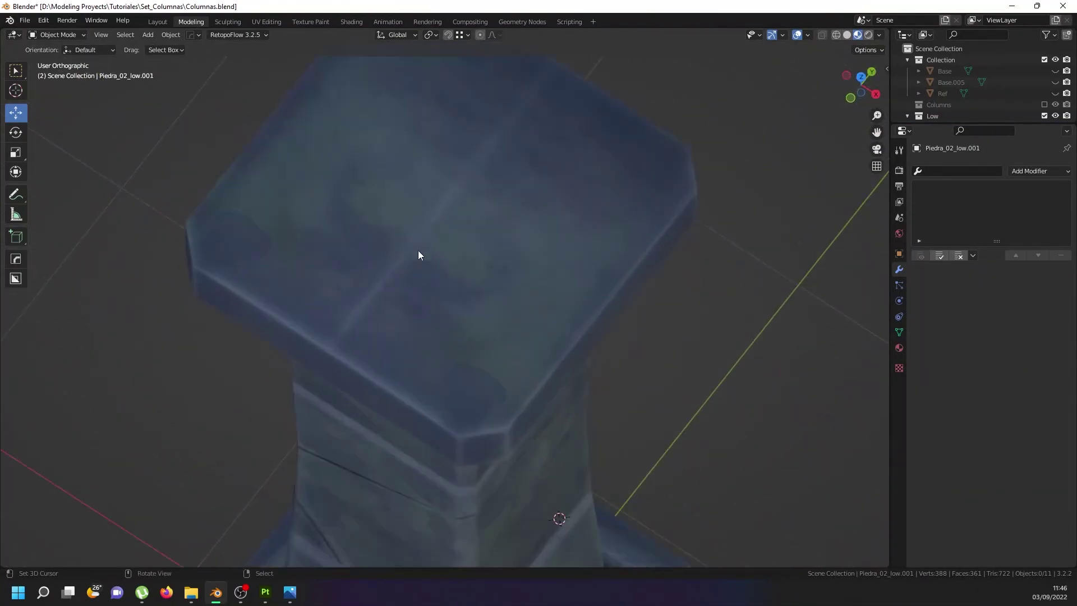
click(368, 305)
scroll(458, 241, down, 5)
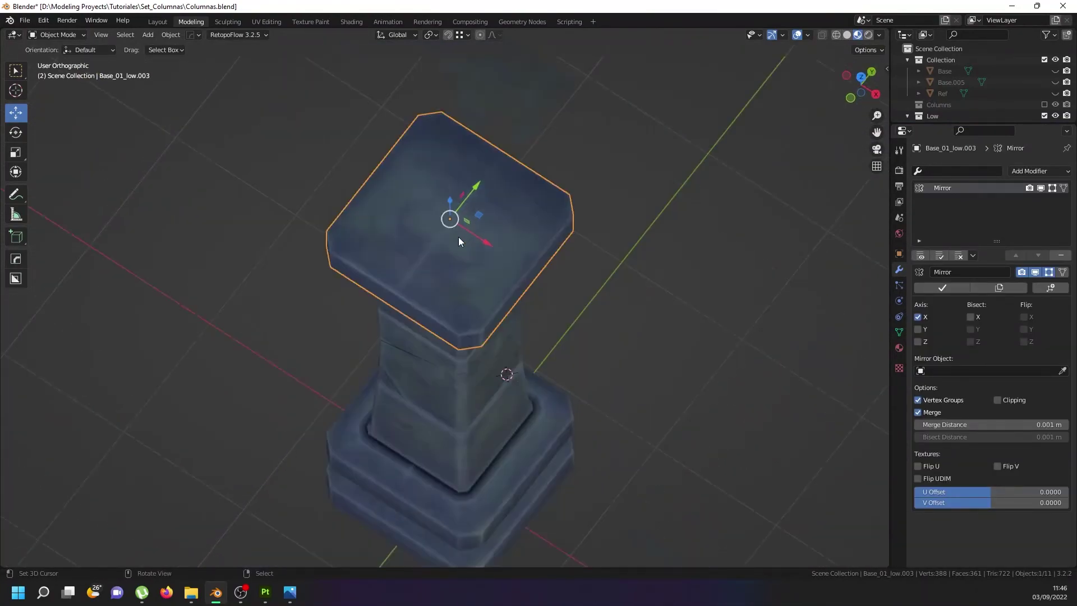
middle_drag(459, 320, 483, 165)
scroll(437, 351, up, 5)
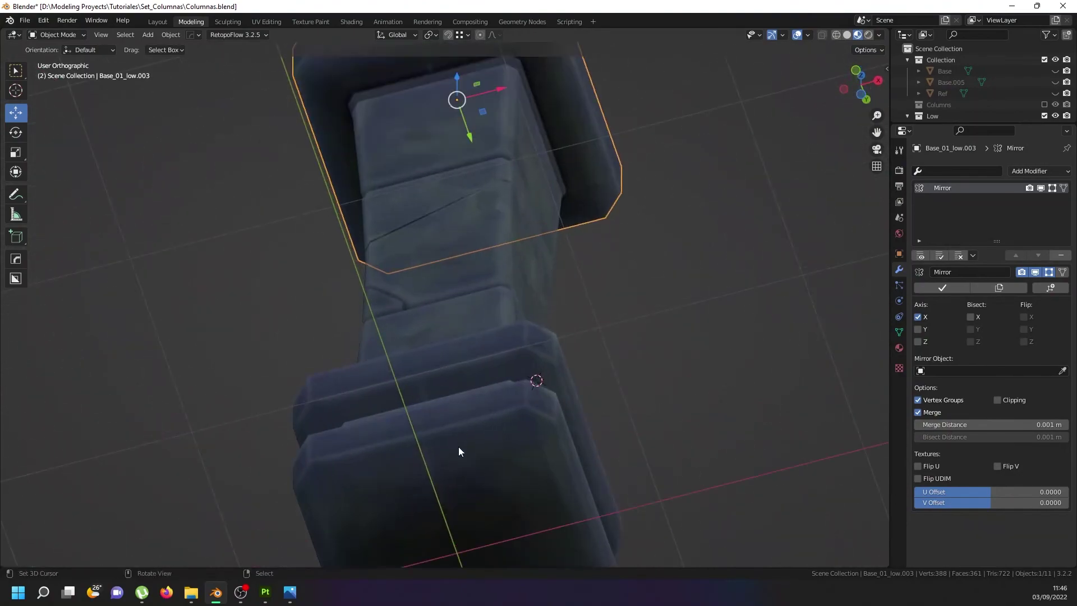
scroll(457, 446, down, 1)
middle_drag(456, 445, 416, 305)
scroll(419, 301, down, 3)
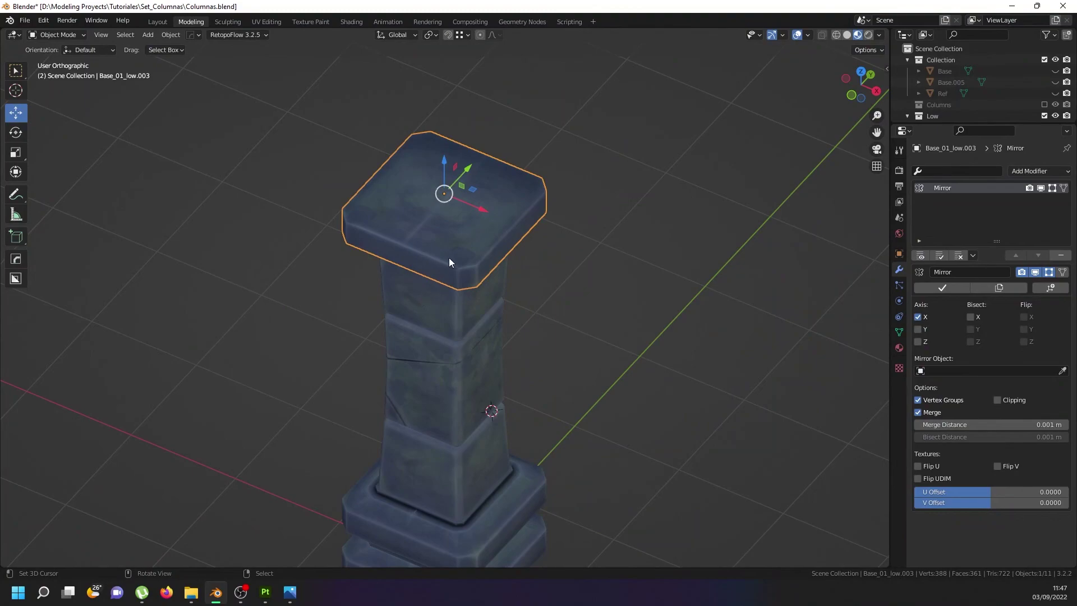
Select all the column pieces and save the file
scroll(458, 306, down, 5)
middle_drag(471, 393, 421, 313)
key(a)
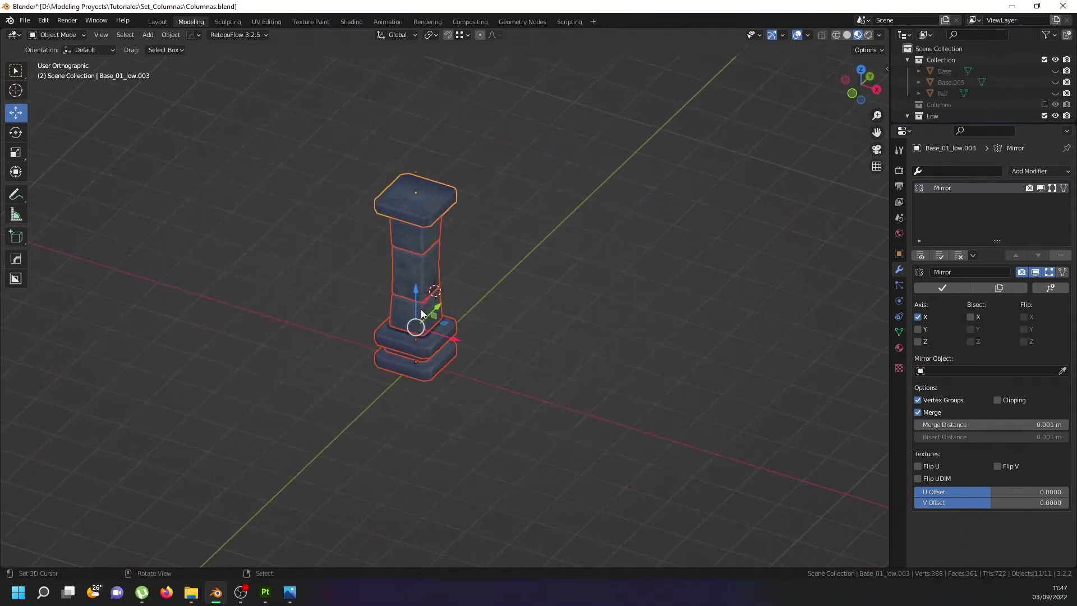
key(ctrl+s)
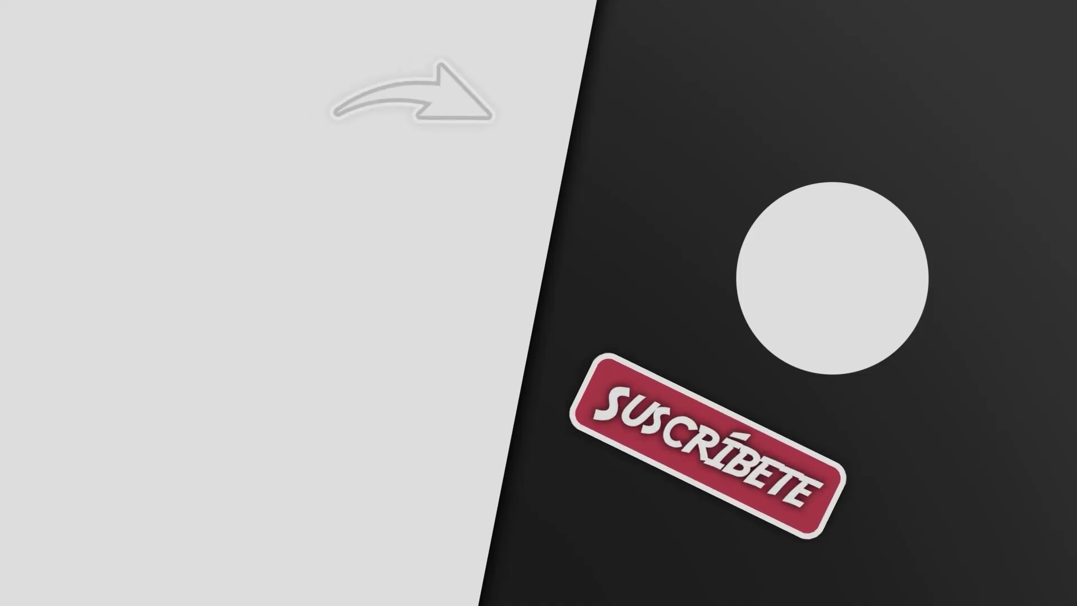